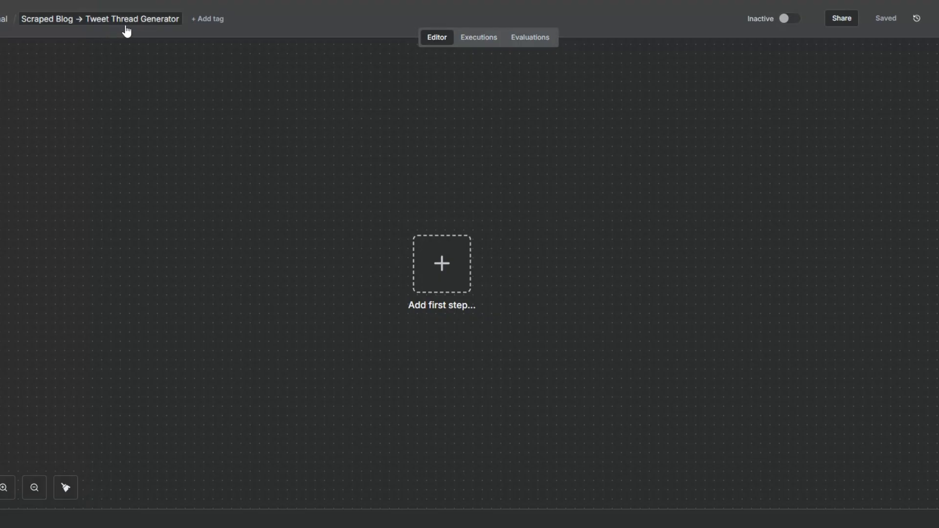
- Add an On form submission trigger, title the form "Blog to Tweet Generator." and describe submitting a blog post URL for a ready-to-post tweet
{"action": "left_click", "coordinate": [431, 276]}
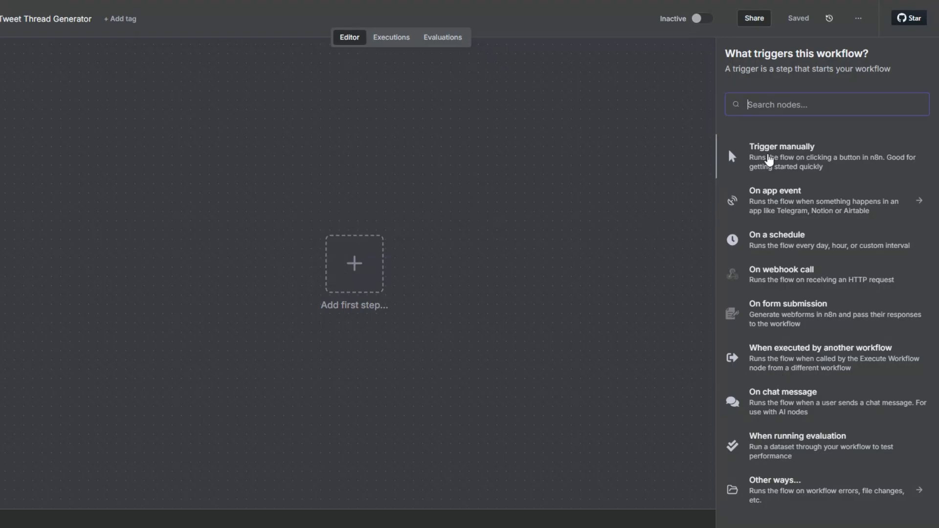
{"action": "left_click", "coordinate": [775, 308]}
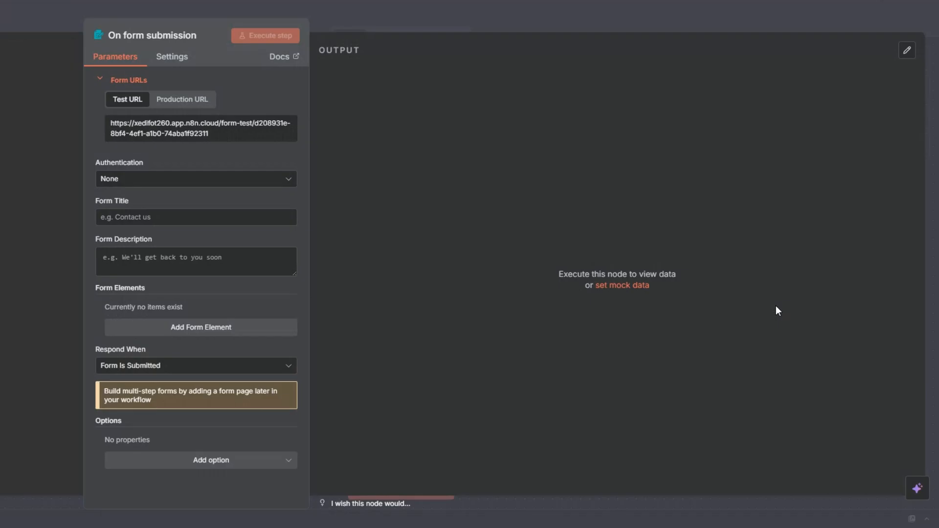
{"action": "left_click", "coordinate": [124, 219]}
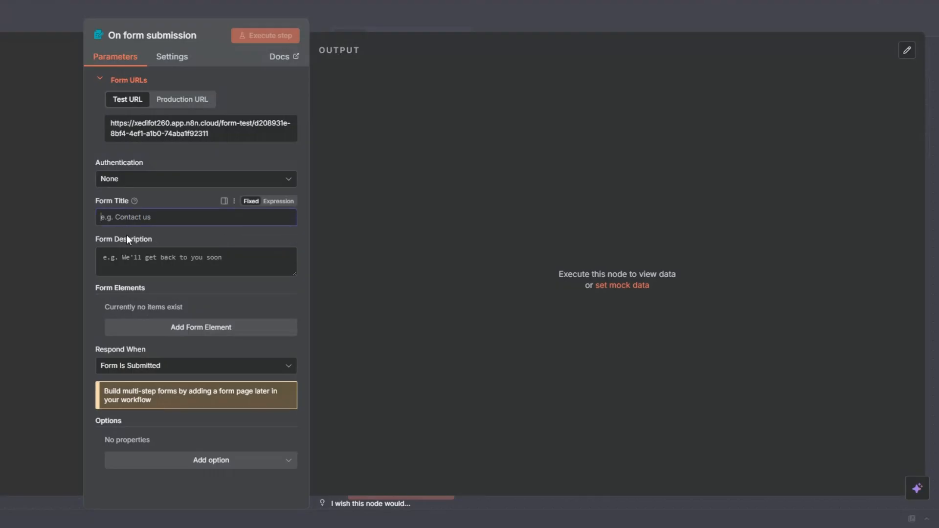
{"action": "left_click", "coordinate": [132, 263]}
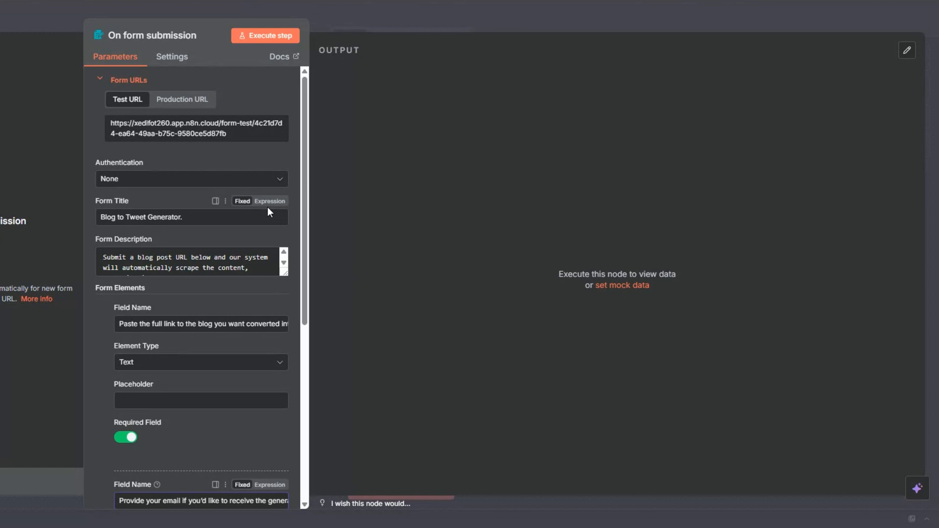
{"action": "left_click", "coordinate": [270, 216]}
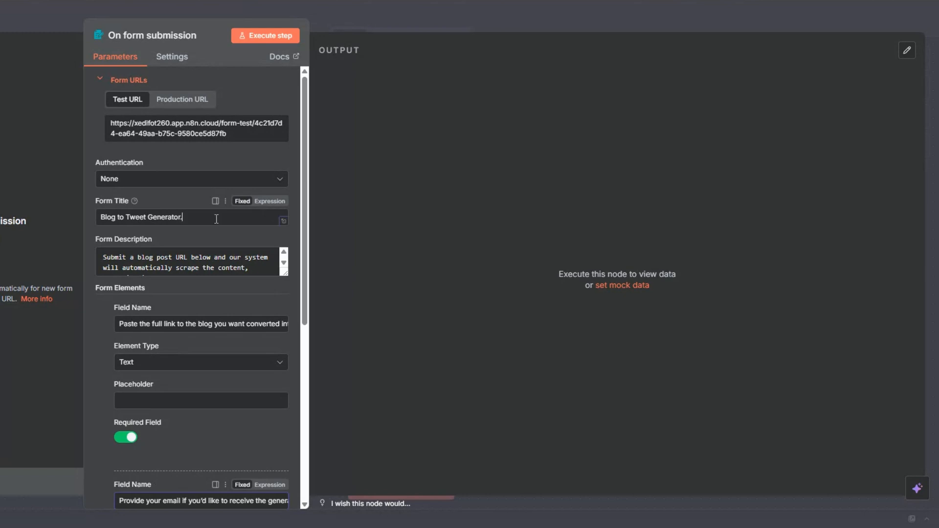
- Review the form's title, description and its required blog-link and email fields
{"action": "left_click", "coordinate": [184, 326]}
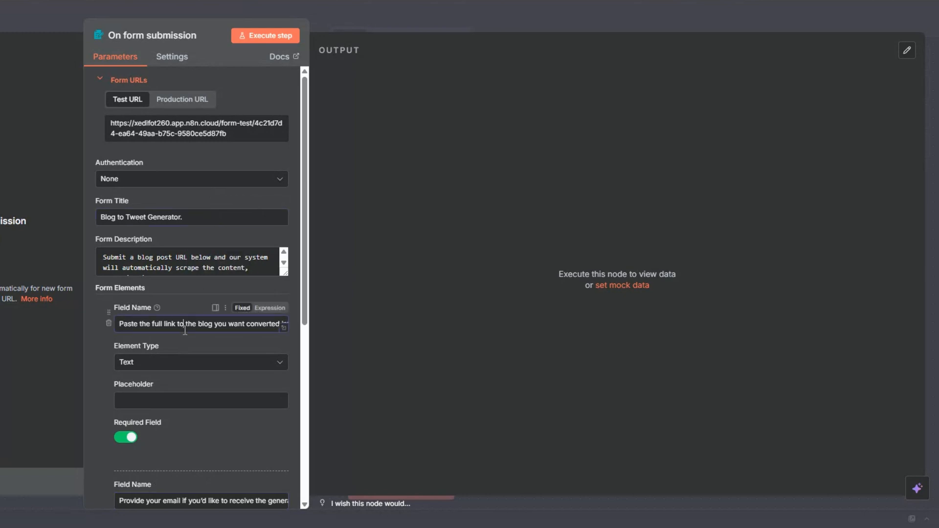
{"action": "left_click", "coordinate": [186, 219]}
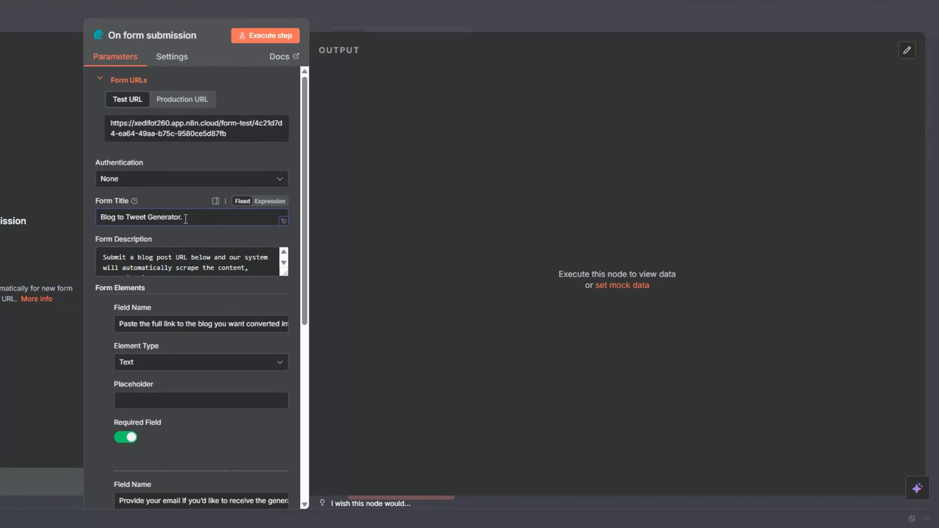
{"action": "scroll", "coordinate": [188, 264], "scroll_direction": "down", "scroll_amount": 2}
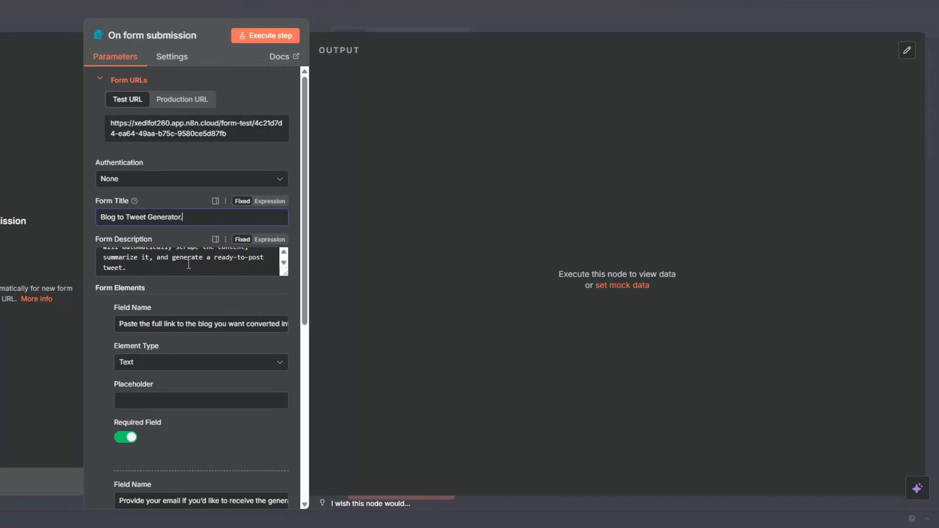
{"action": "scroll", "coordinate": [189, 264], "scroll_direction": "down", "scroll_amount": 2}
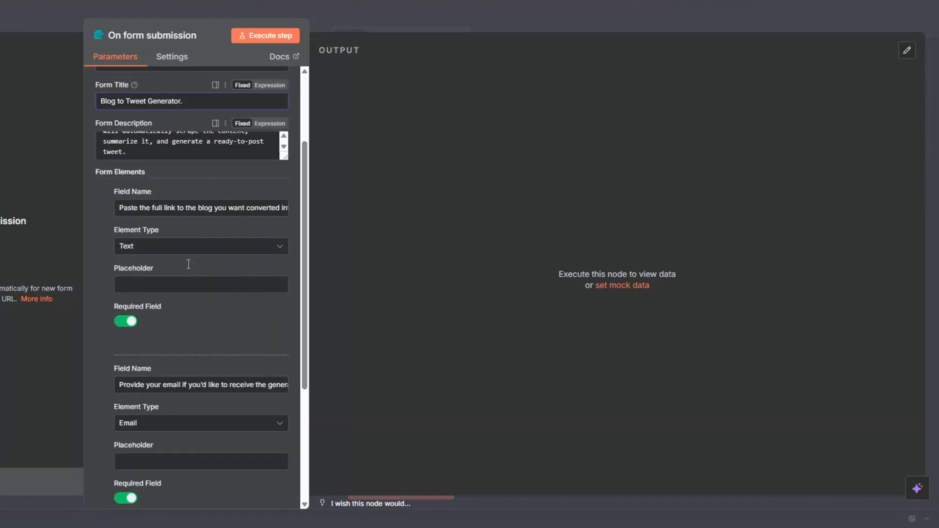
{"action": "left_click", "coordinate": [156, 211]}
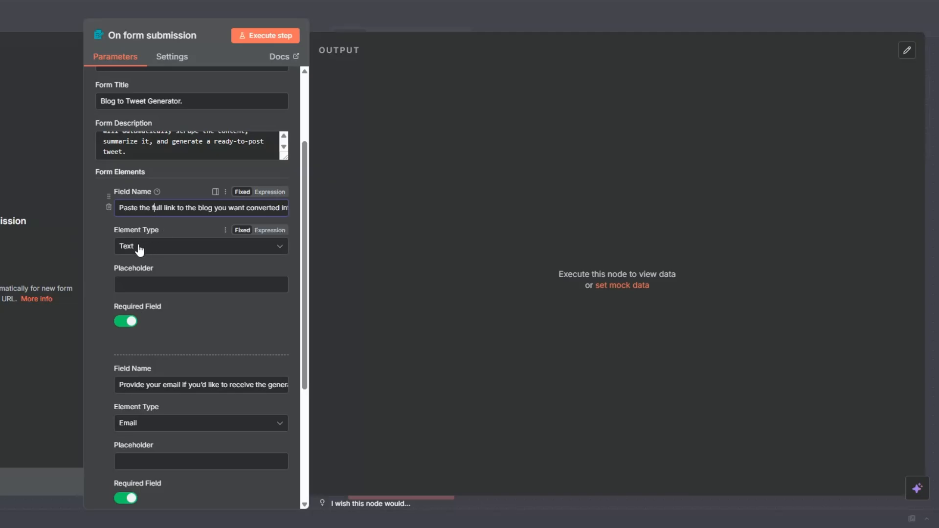
{"action": "scroll", "coordinate": [143, 320], "scroll_direction": "down", "scroll_amount": 2}
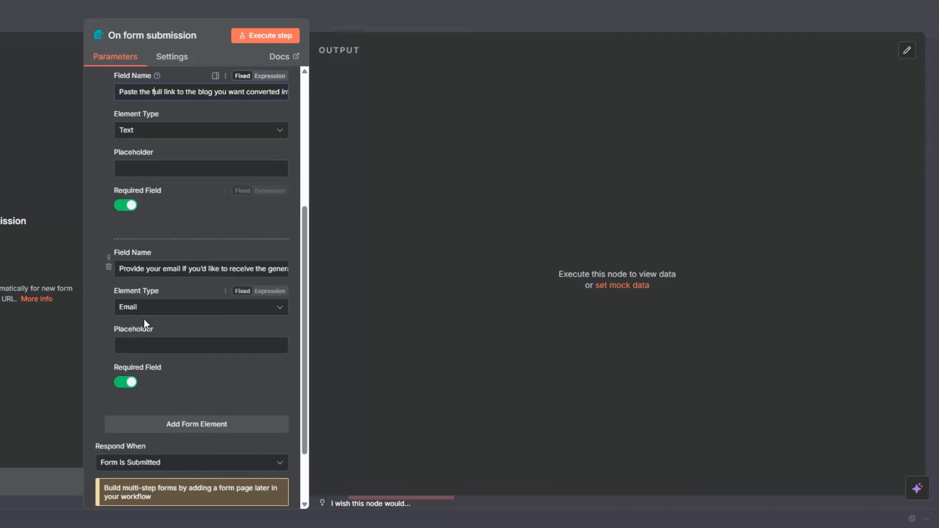
{"action": "left_click", "coordinate": [149, 269]}
{"action": "left_click", "coordinate": [271, 36]}
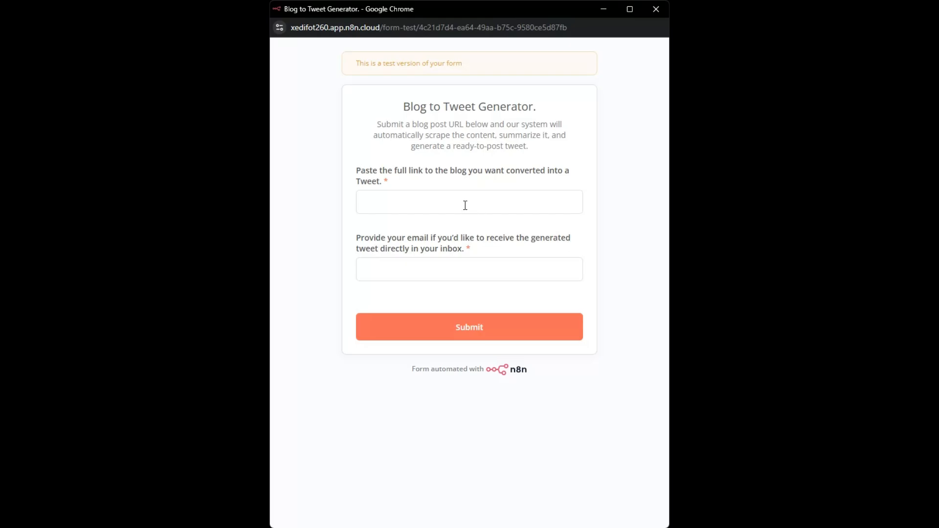
{"action": "left_click", "coordinate": [465, 205]}
{"action": "left_click_drag", "start_coordinate": [410, 106], "coordinate": [516, 108]}
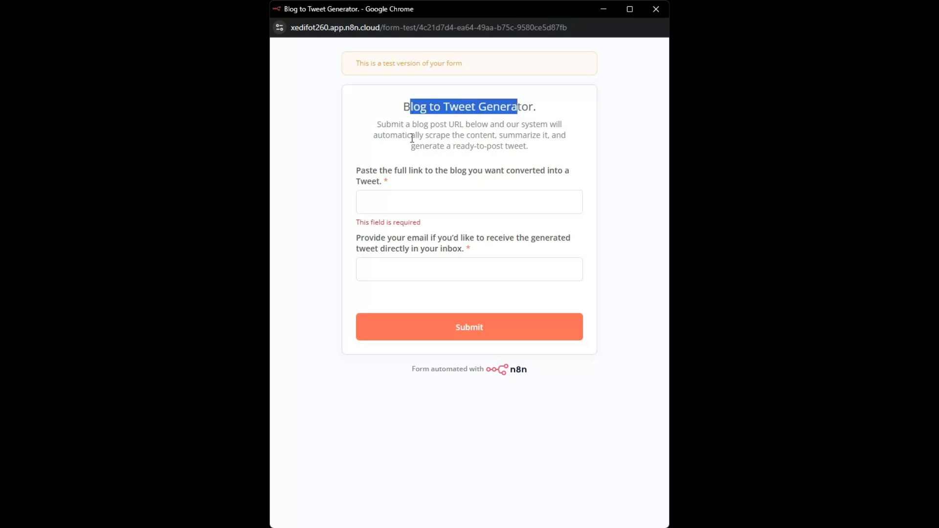
{"action": "left_click_drag", "start_coordinate": [381, 124], "coordinate": [479, 158]}
{"action": "left_click", "coordinate": [400, 198]}
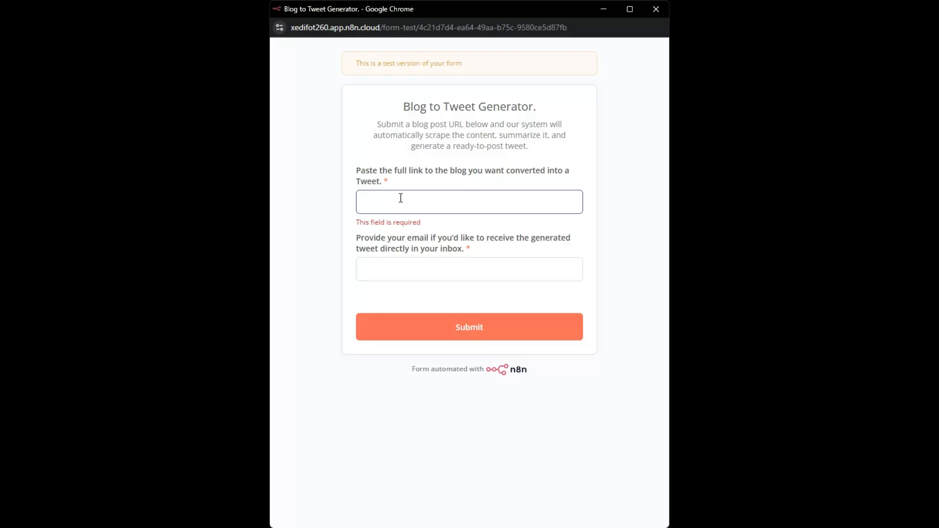
{"action": "type", "text": "https://nutritionrealm.com/healthy-sweet-snacks/"}
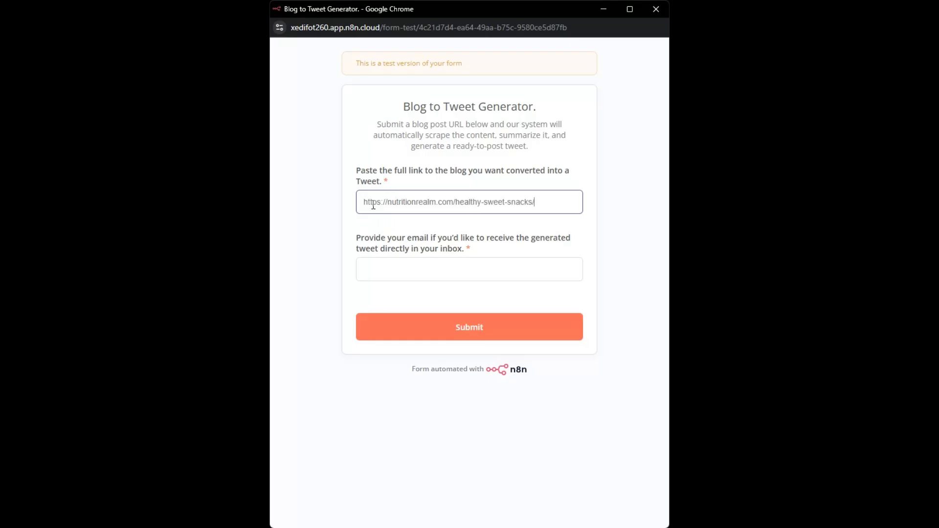
- Enter the recipient's email address, submit the test form and close its window
{"action": "left_click", "coordinate": [380, 276]}
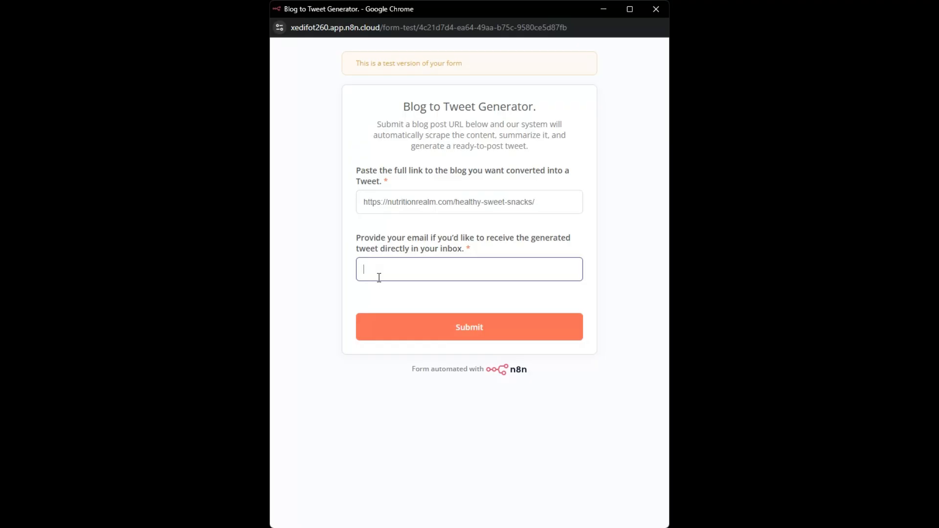
{"action": "left_click", "coordinate": [436, 299]}
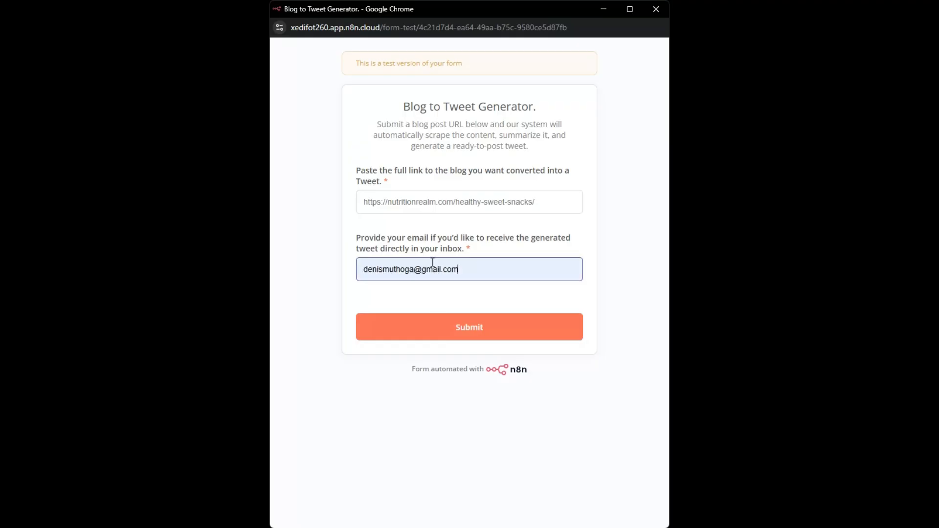
{"action": "left_click", "coordinate": [463, 335]}
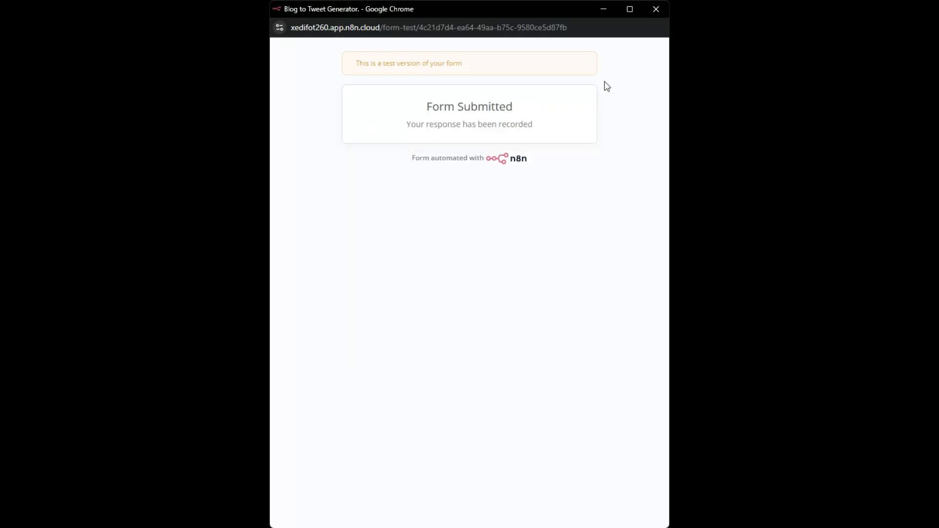
{"action": "left_click", "coordinate": [656, 10]}
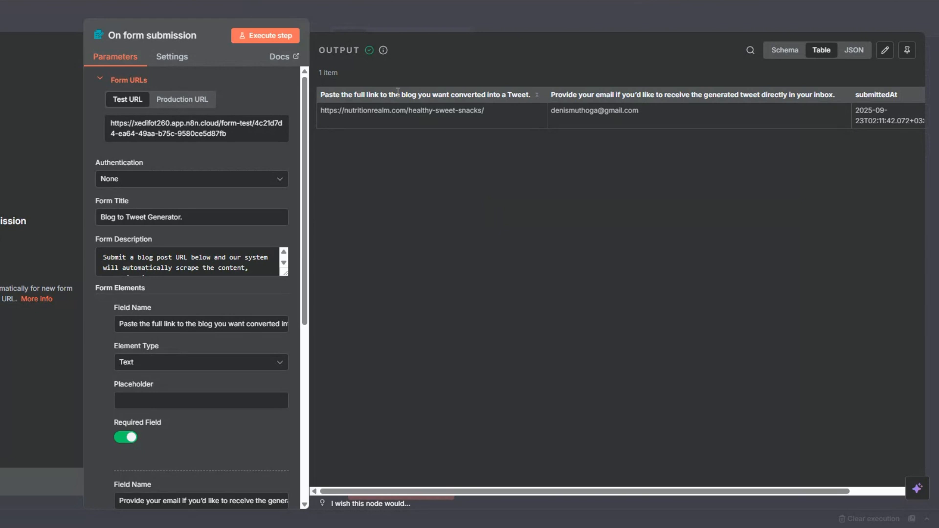
- Show the form submission output as a schema and look over the articles on Nutrition Realm's Guides page
{"action": "left_click", "coordinate": [410, 120]}
{"action": "left_click", "coordinate": [784, 50]}
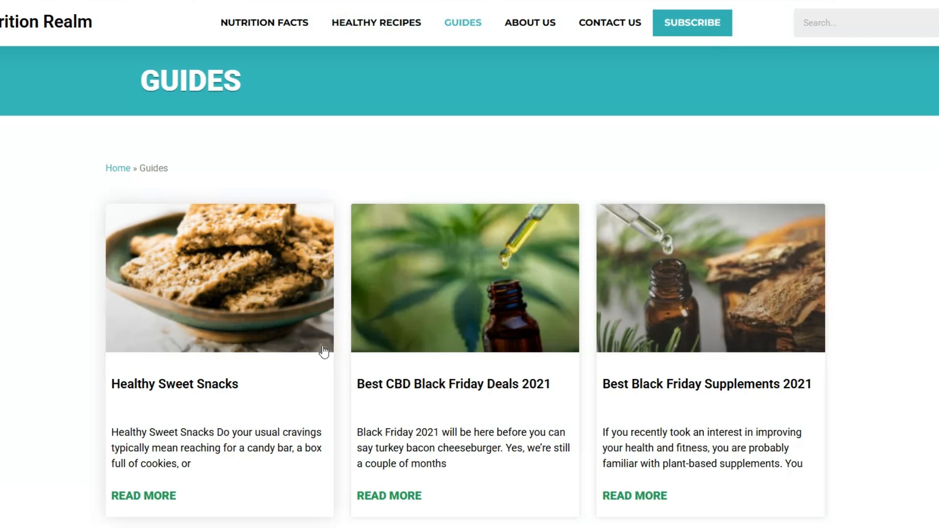
{"action": "scroll", "coordinate": [323, 351], "scroll_direction": "down", "scroll_amount": 15}
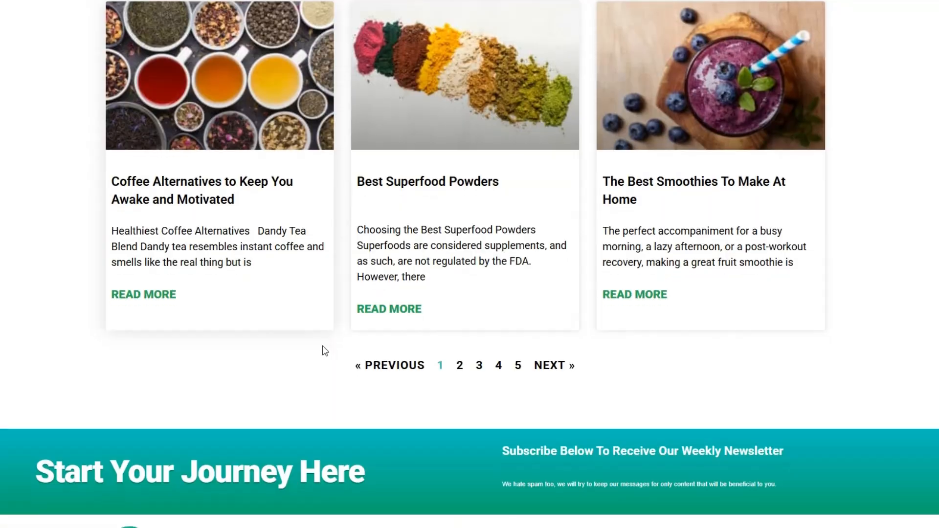
{"action": "scroll", "coordinate": [323, 347], "scroll_direction": "up", "scroll_amount": 15}
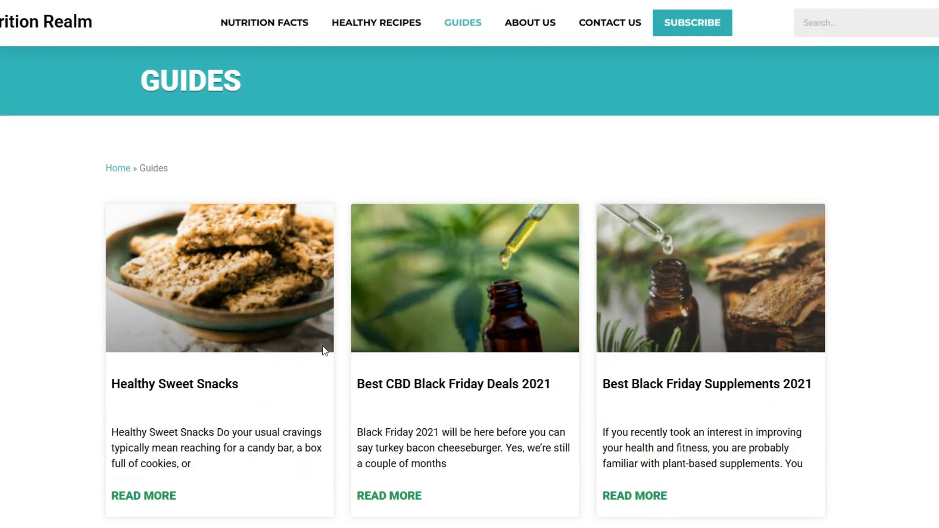
{"action": "scroll", "coordinate": [220, 298], "scroll_direction": "down", "scroll_amount": 3}
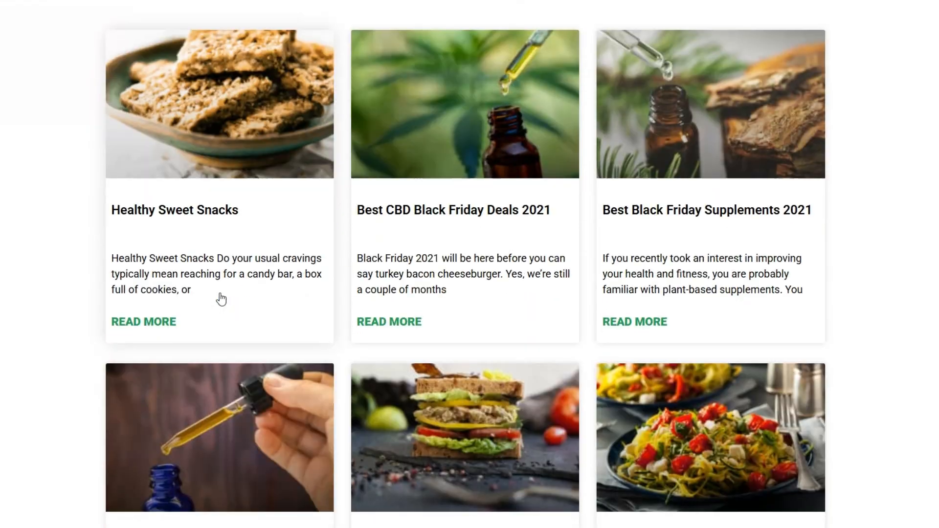
{"action": "scroll", "coordinate": [221, 298], "scroll_direction": "up", "scroll_amount": 3}
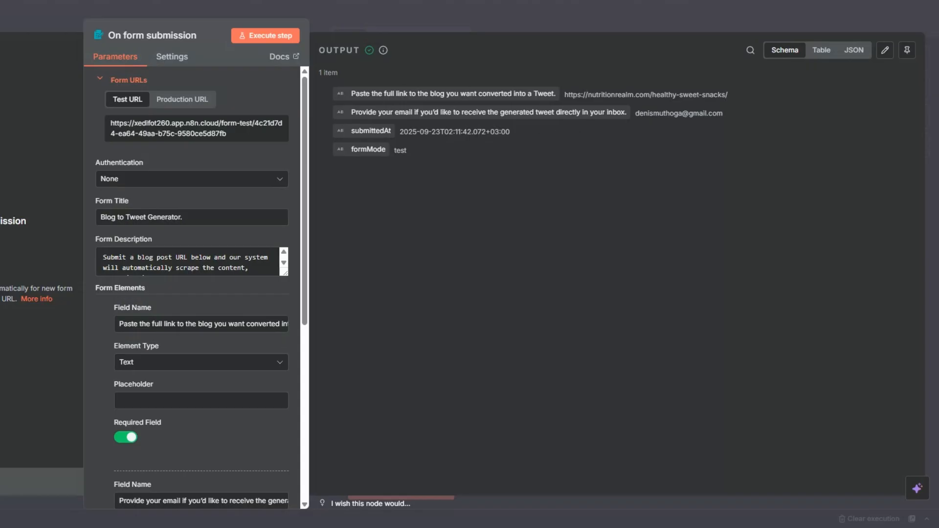
- Pin the form trigger's output data and move its node aside to make room on the canvas
{"action": "key", "text": "Escape"}
{"action": "right_click", "coordinate": [119, 279]}
{"action": "left_click", "coordinate": [141, 358]}
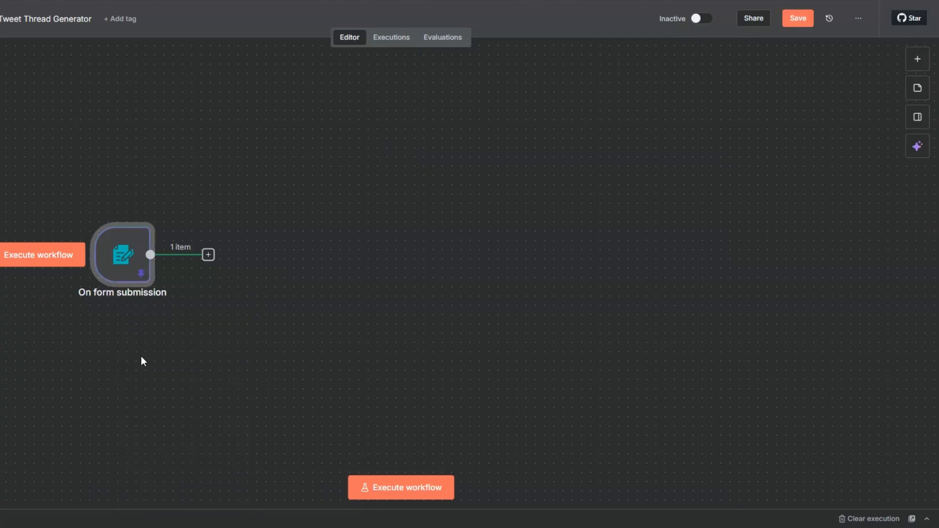
{"action": "left_click_drag", "start_coordinate": [87, 270], "coordinate": [10, 268]}
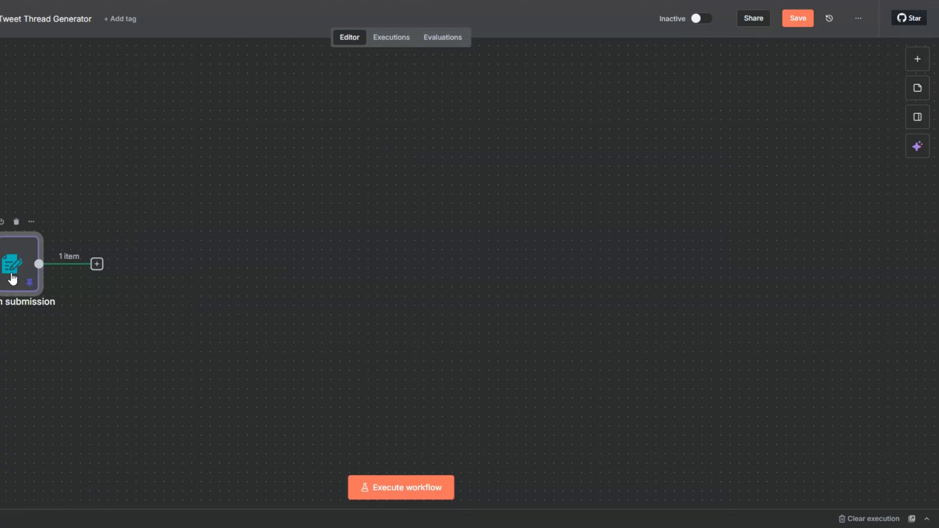
- Add a Wait node after the form trigger, keeping a time interval of 5 seconds
{"action": "left_click", "coordinate": [97, 264]}
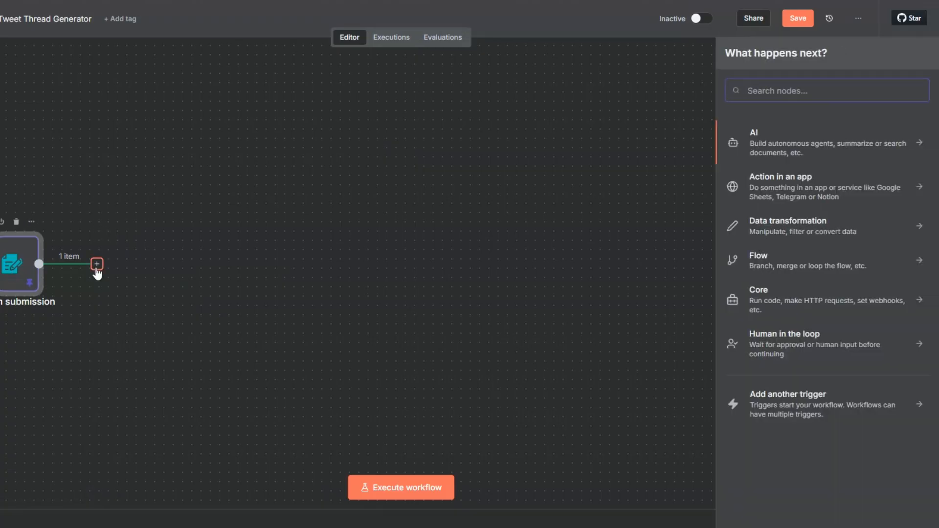
{"action": "type", "text": "w"}
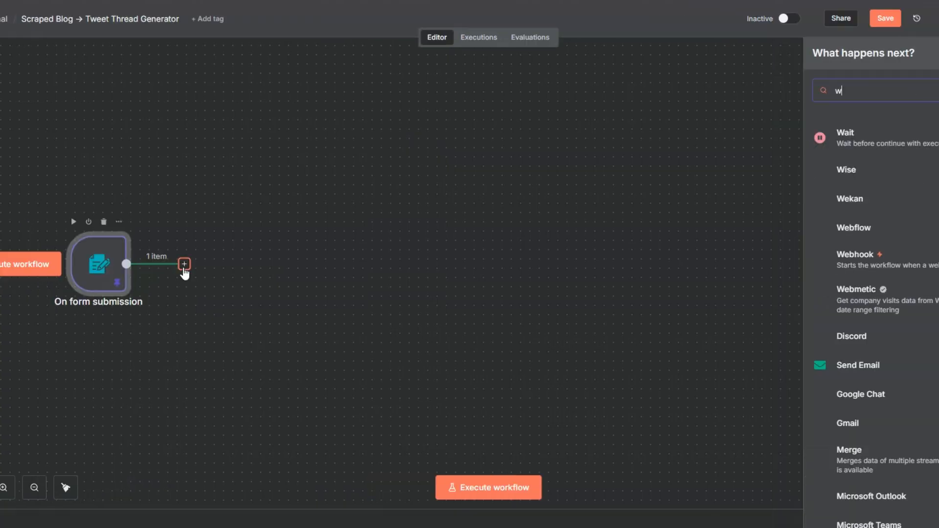
{"action": "type", "text": "ai"}
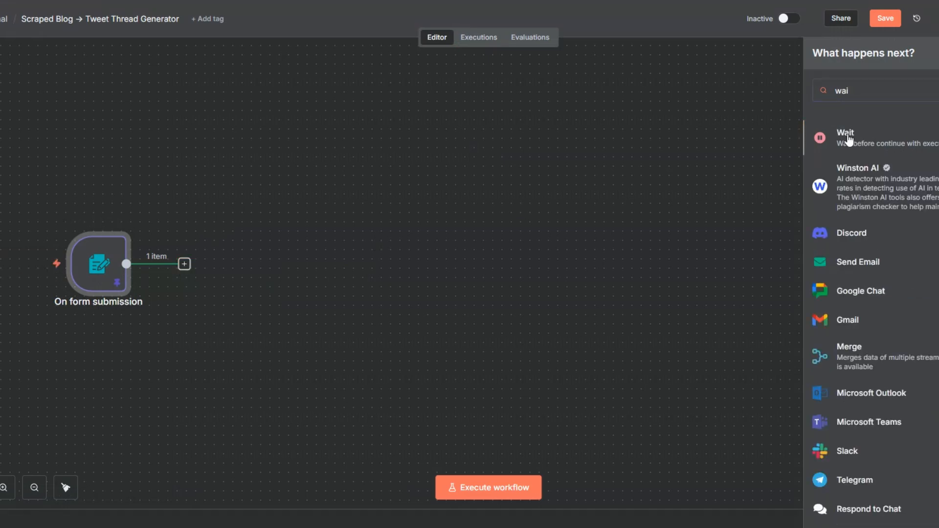
{"action": "left_click", "coordinate": [849, 140]}
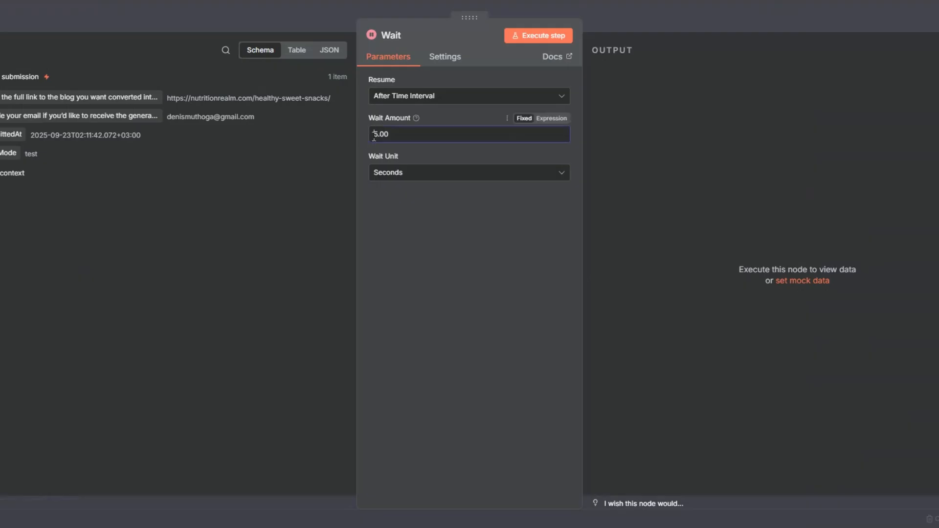
{"action": "key", "text": "Escape"}
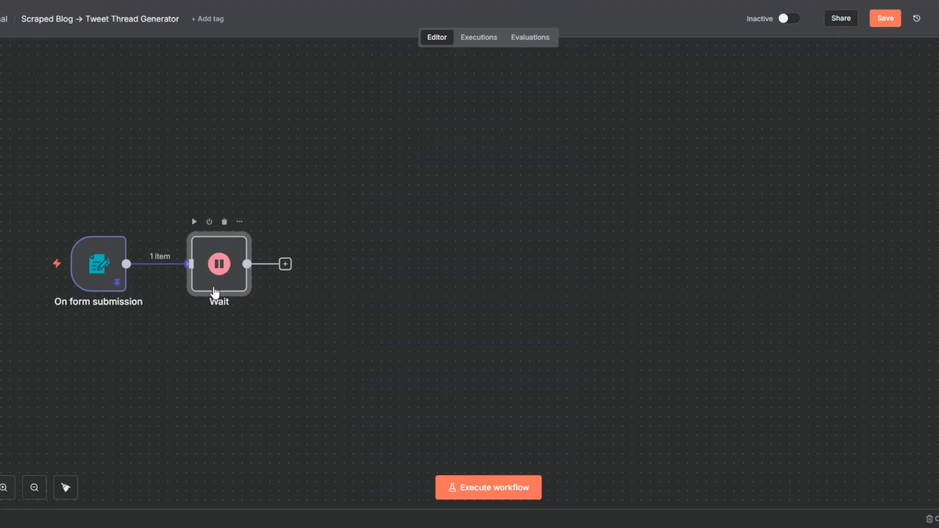
- Rename the Wait node "Wait 5 Seconds" and save the workflow
{"action": "key", "text": "F2"}
{"action": "left_click", "coordinate": [385, 257]}
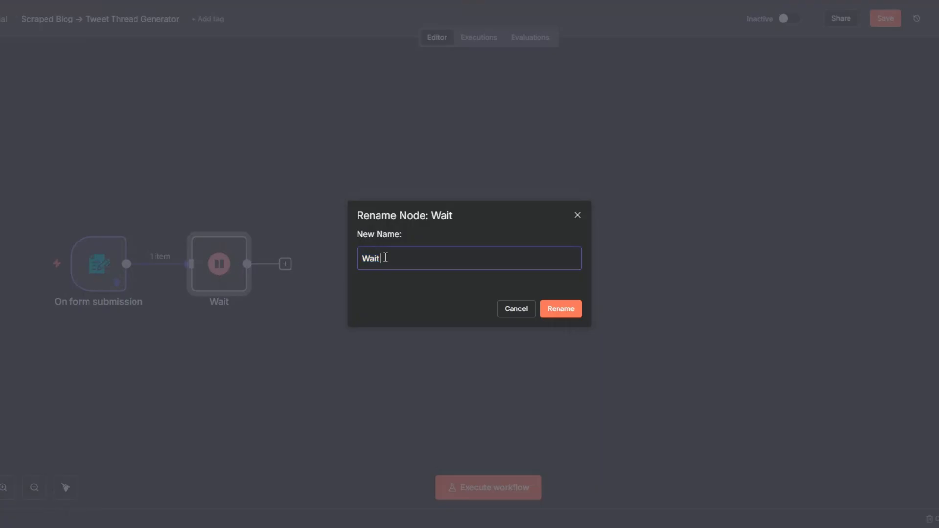
{"action": "type", "text": "5 Seconds"}
{"action": "left_click", "coordinate": [552, 310]}
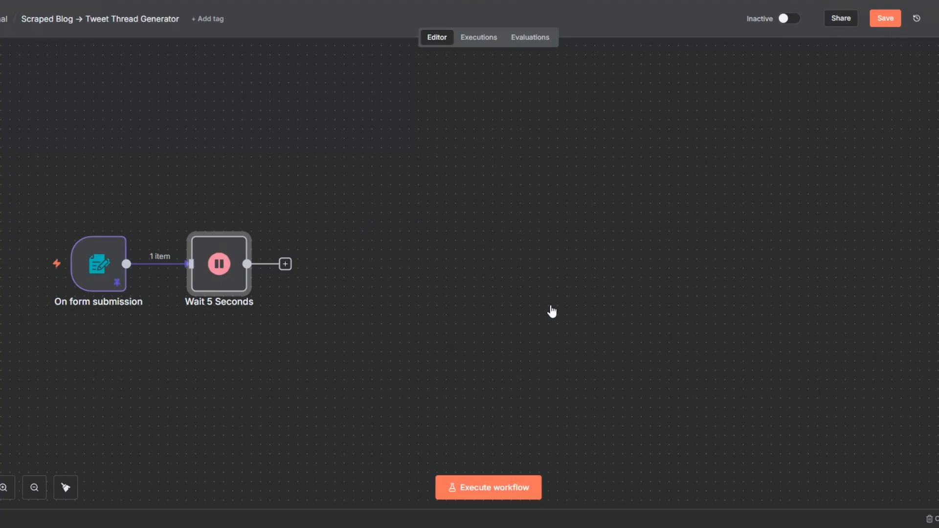
{"action": "left_click", "coordinate": [886, 18]}
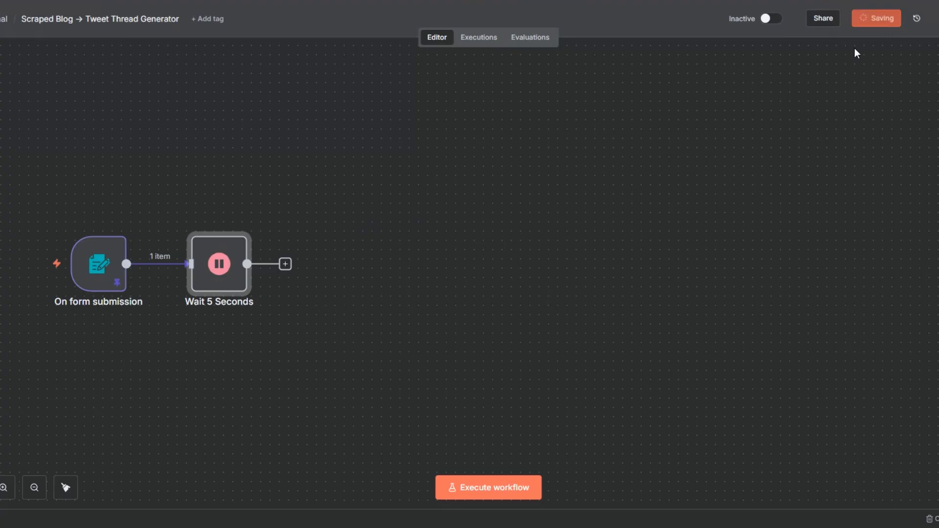
- Execute the Wait 5 Seconds node and add an HTTP Request node after it
{"action": "left_click", "coordinate": [195, 223]}
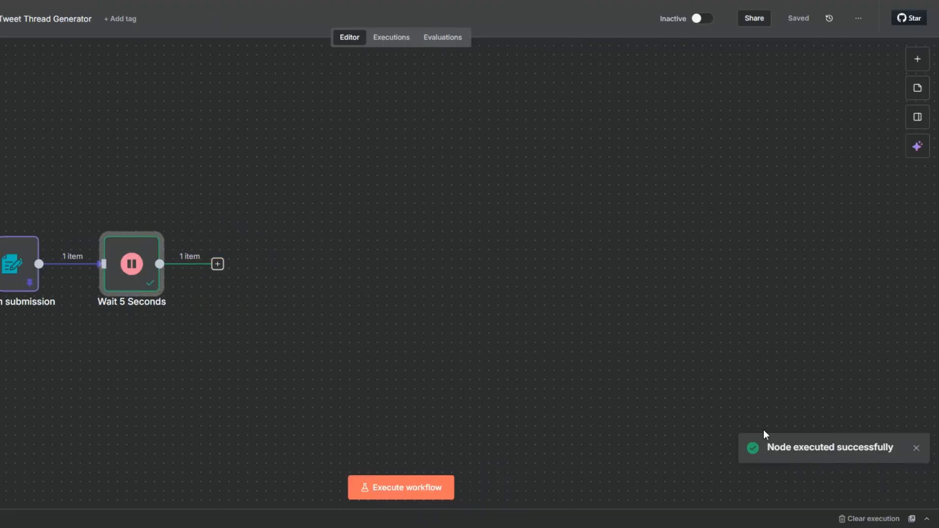
{"action": "left_click", "coordinate": [217, 264]}
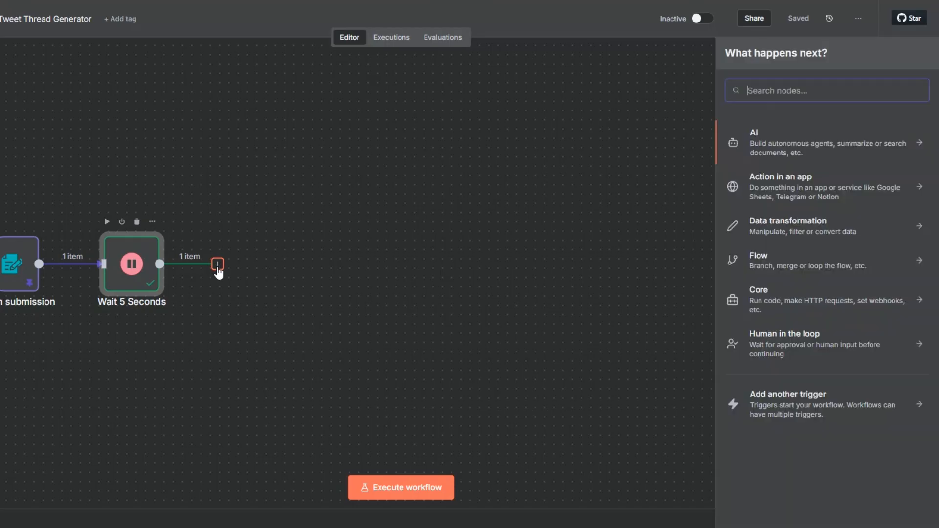
{"action": "type", "text": "h"}
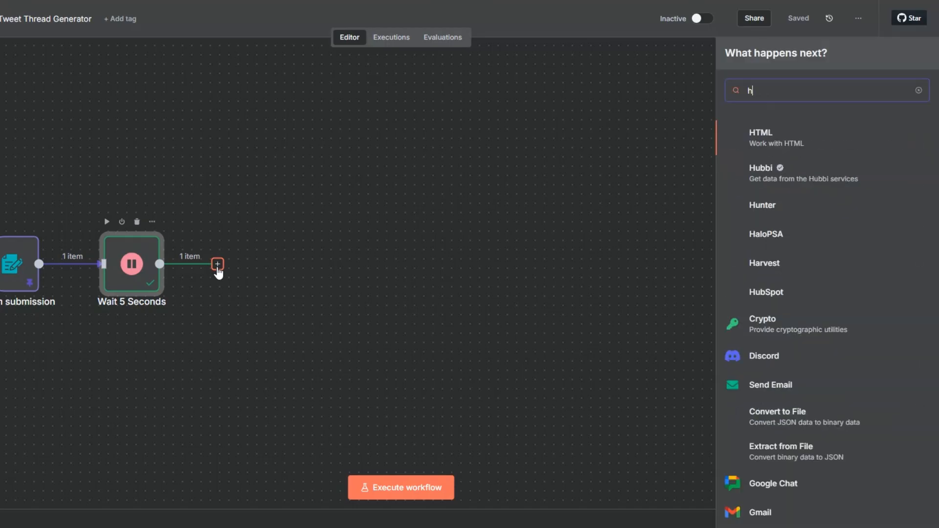
{"action": "type", "text": "tt"}
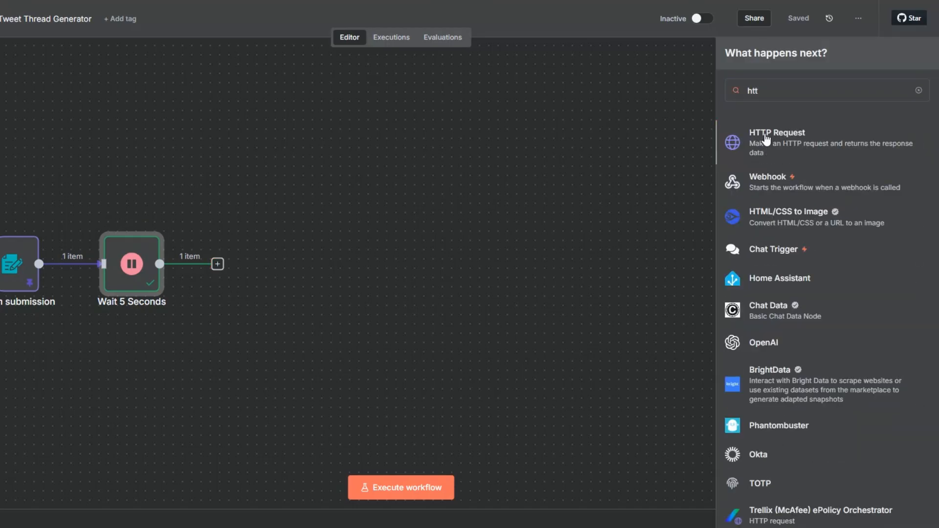
{"action": "left_click", "coordinate": [766, 140]}
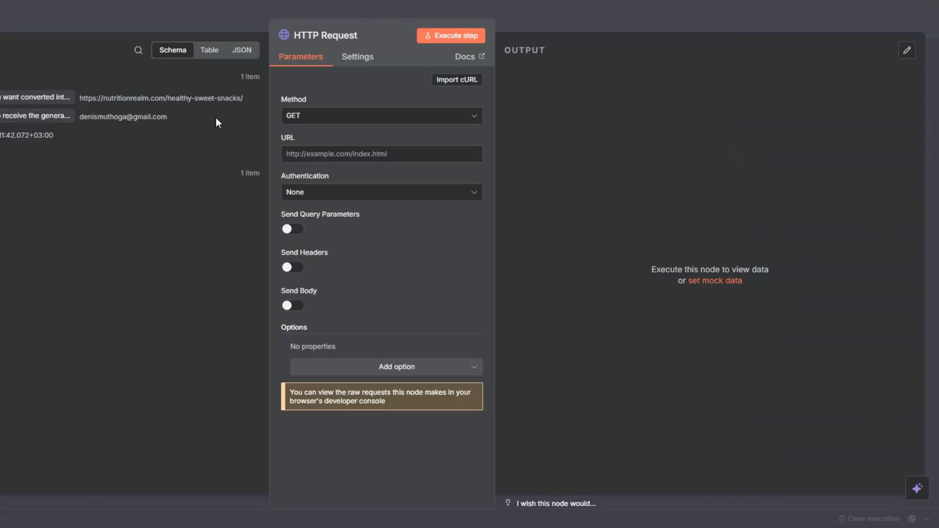
- Set the GET request's URL to the blog link from the form, then execute the node and look over its output as a table
{"action": "left_click_drag", "start_coordinate": [35, 91], "coordinate": [313, 157]}
{"action": "left_click", "coordinate": [451, 35]}
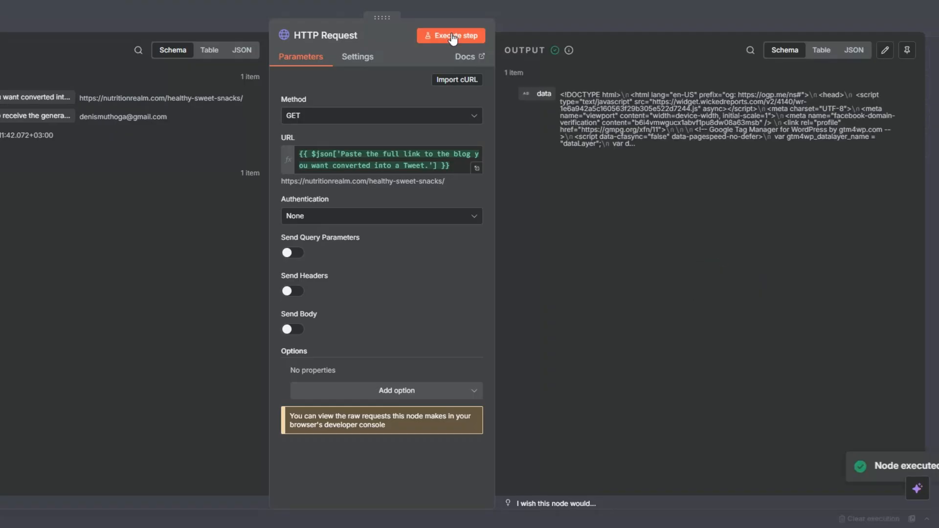
{"action": "left_click", "coordinate": [818, 51]}
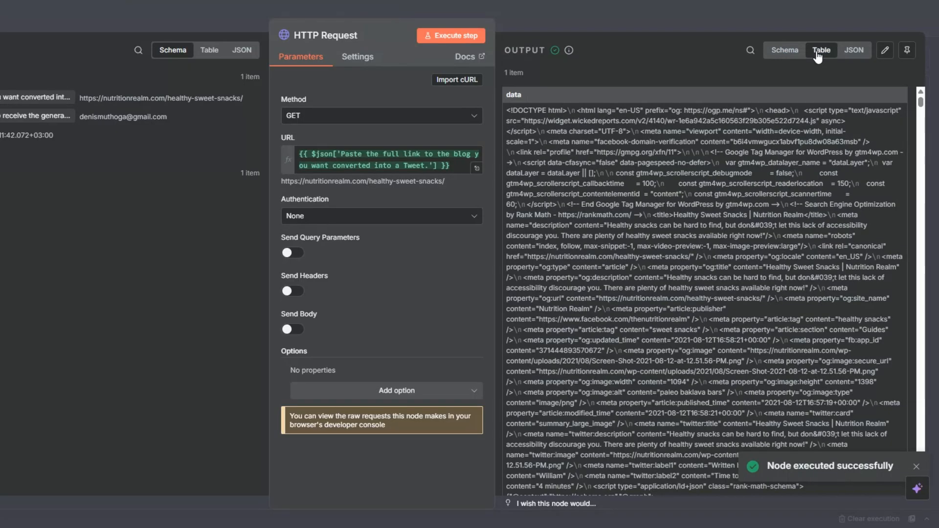
{"action": "mouse_move", "coordinate": [920, 103]}
{"action": "left_mouse_down"}
{"action": "mouse_move", "coordinate": [937, 293]}
{"action": "mouse_move", "coordinate": [923, 96]}
{"action": "left_mouse_up"}
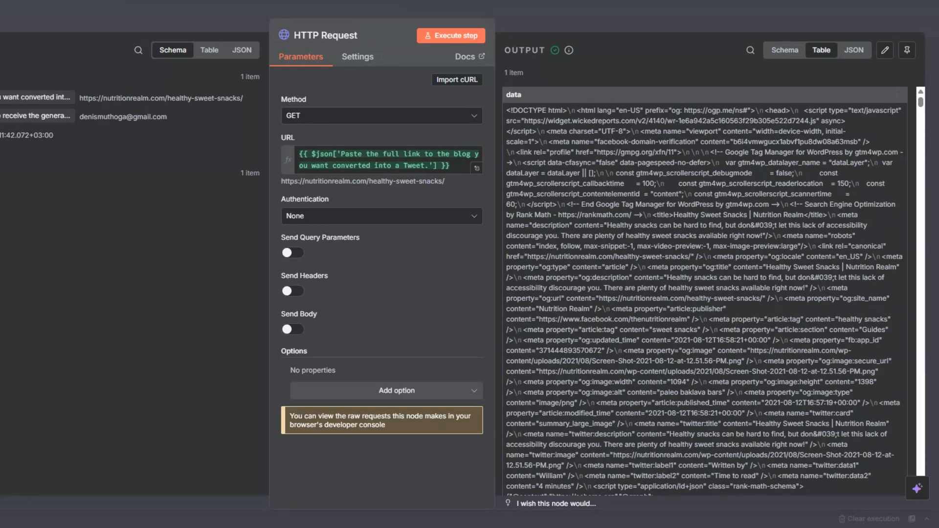
{"action": "key", "text": "Escape"}
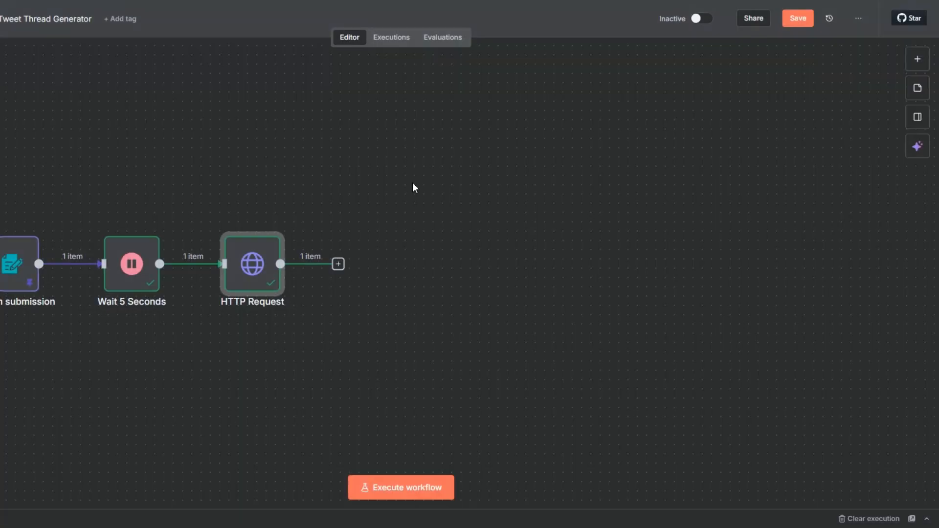
- Rename the HTTP Request node "Get Blog Post"
{"action": "key", "text": "F2"}
{"action": "type", "text": "G"}
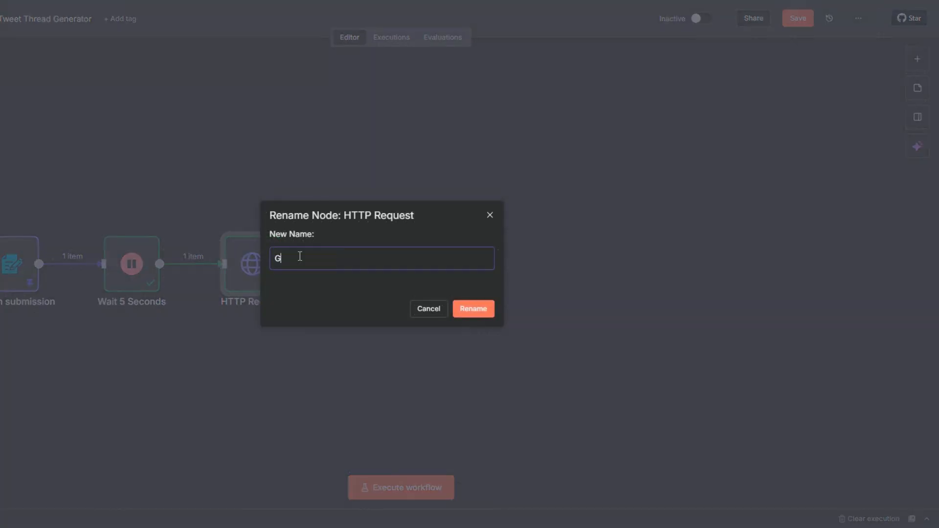
{"action": "type", "text": "et Blog Post"}
{"action": "left_click", "coordinate": [485, 313]}
- Add a Markdown node after Get Blog Post that converts its data field from HTML to Markdown, and execute it
{"action": "left_click", "coordinate": [338, 264]}
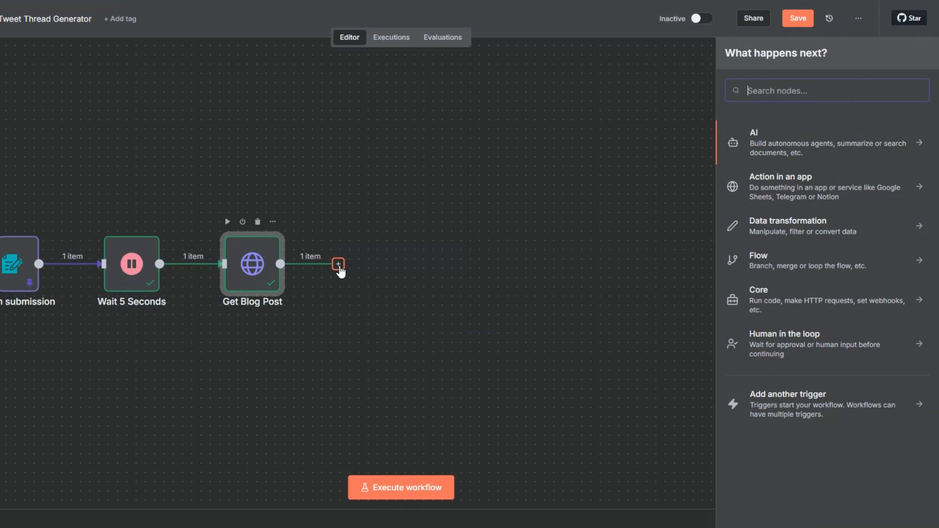
{"action": "type", "text": "mark"}
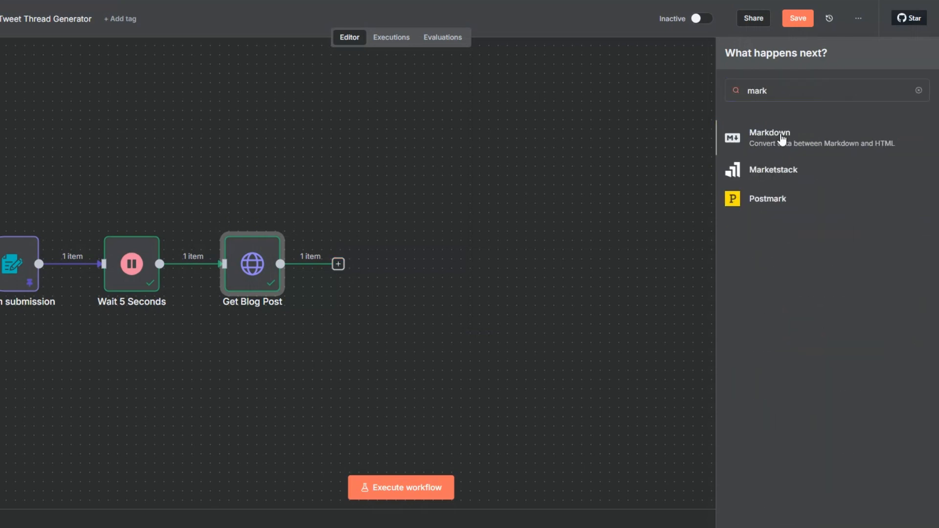
{"action": "left_click", "coordinate": [782, 139]}
{"action": "left_click_drag", "start_coordinate": [69, 101], "coordinate": [305, 134]}
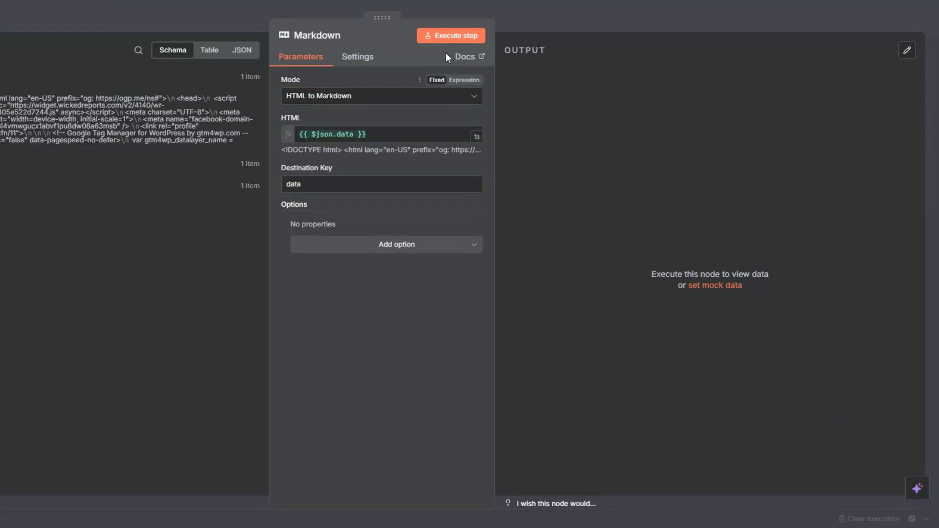
{"action": "left_click", "coordinate": [449, 36]}
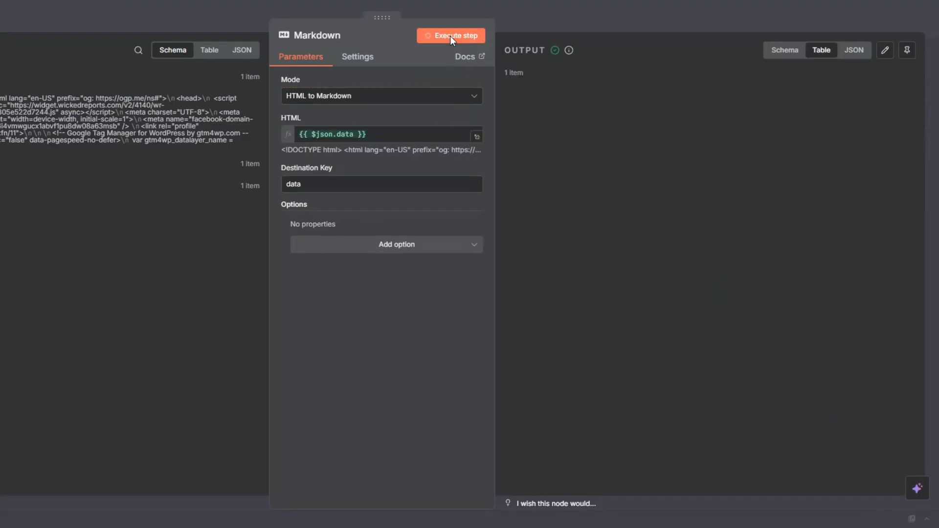
- Read through the converted Markdown output down to the page footer, and save the workflow
{"action": "scroll", "coordinate": [746, 145], "scroll_direction": "down", "scroll_amount": 2}
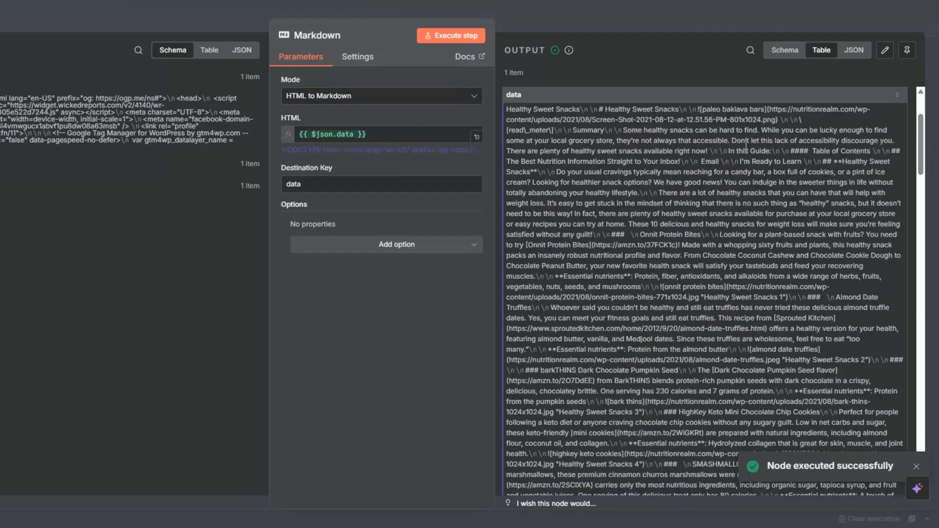
{"action": "scroll", "coordinate": [876, 120], "scroll_direction": "down", "scroll_amount": 15}
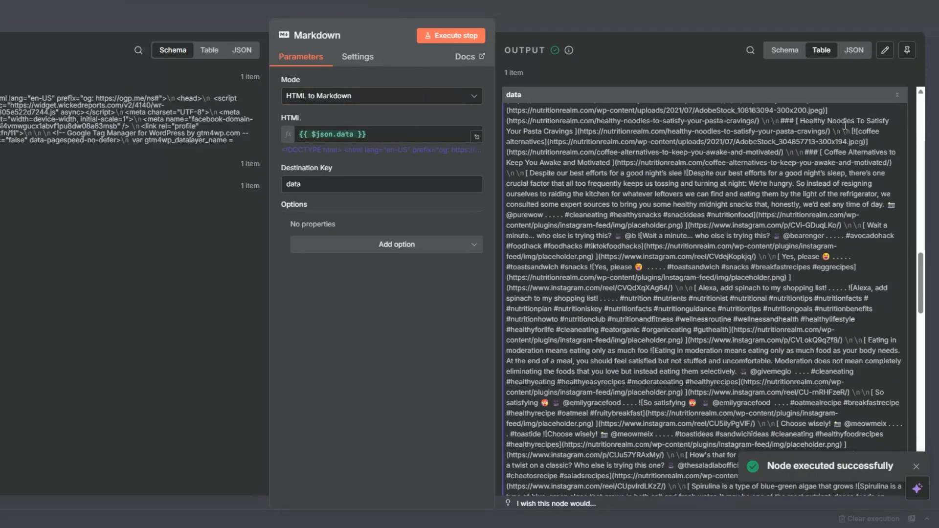
{"action": "scroll", "coordinate": [844, 125], "scroll_direction": "down", "scroll_amount": 10}
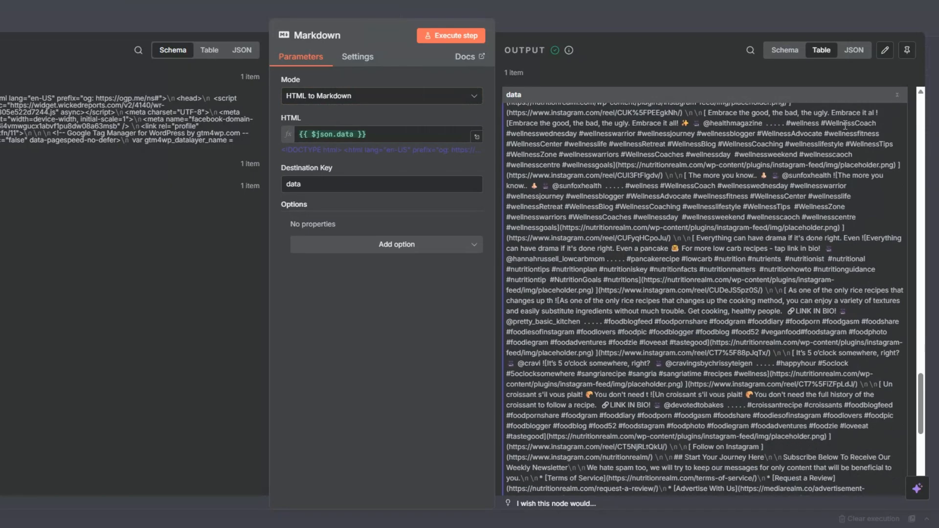
{"action": "left_click_drag", "start_coordinate": [833, 126], "coordinate": [846, 230]}
{"action": "scroll", "coordinate": [725, 193], "scroll_direction": "down", "scroll_amount": 8}
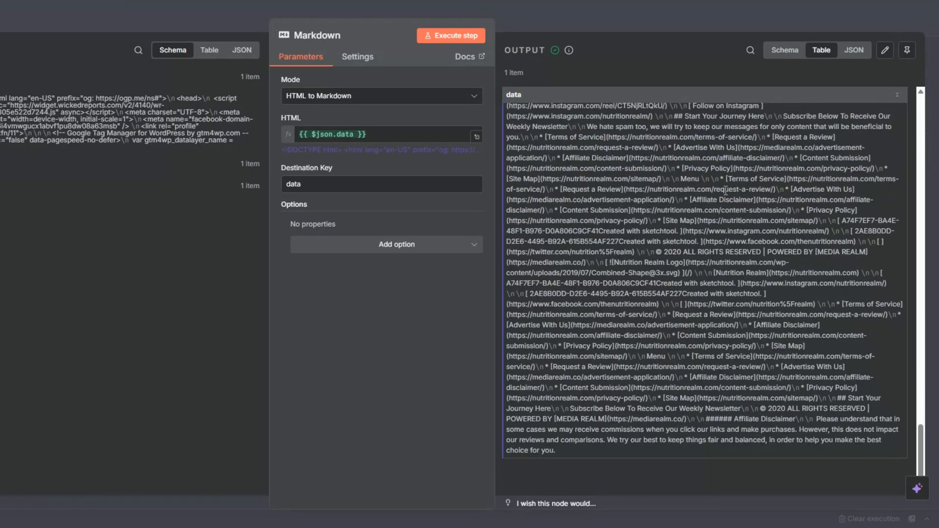
{"action": "left_click_drag", "start_coordinate": [610, 189], "coordinate": [674, 324]}
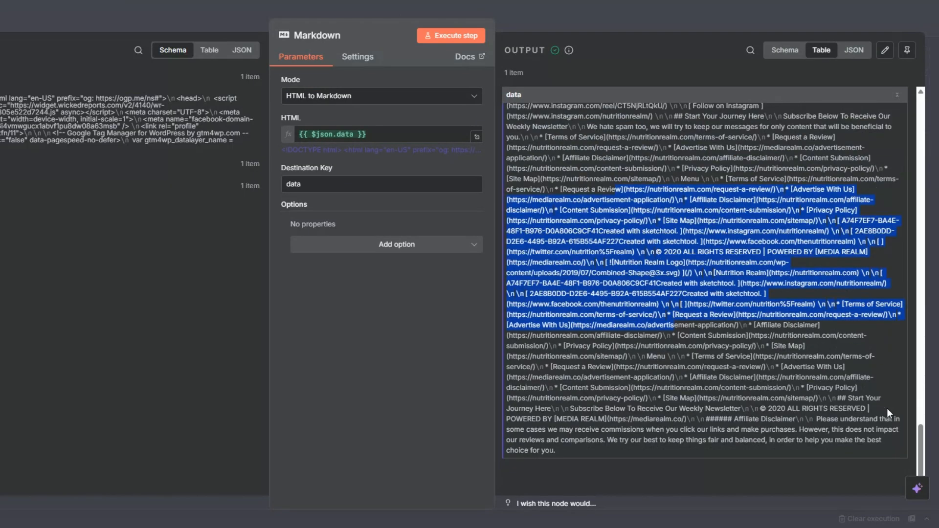
{"action": "left_click", "coordinate": [695, 307]}
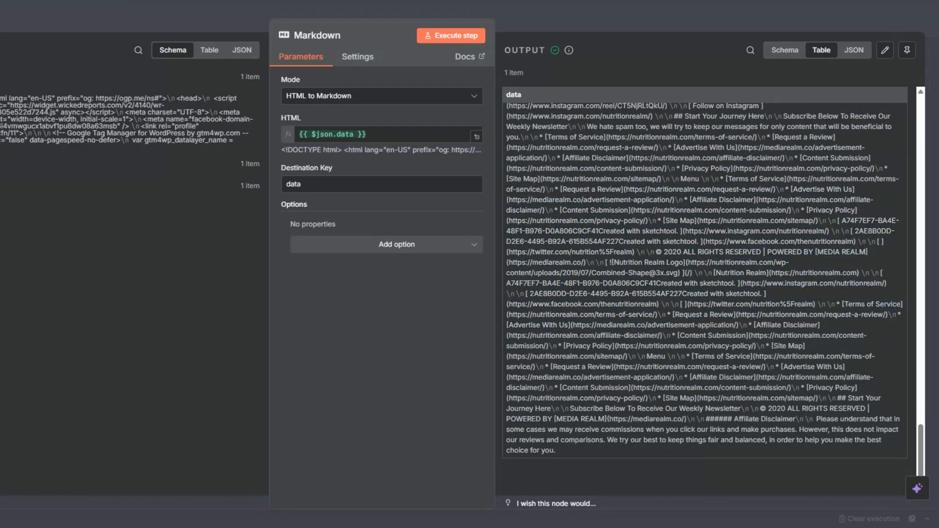
{"action": "key", "text": "Escape"}
{"action": "left_click", "coordinate": [798, 18]}
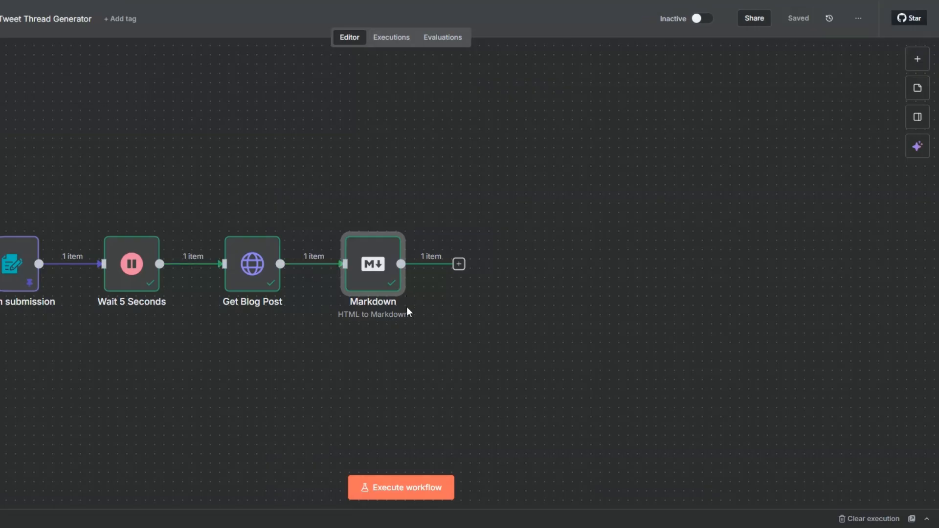
- Reopen the Markdown node and examine the article text and leftover page content in its output
{"action": "right_click", "coordinate": [380, 270]}
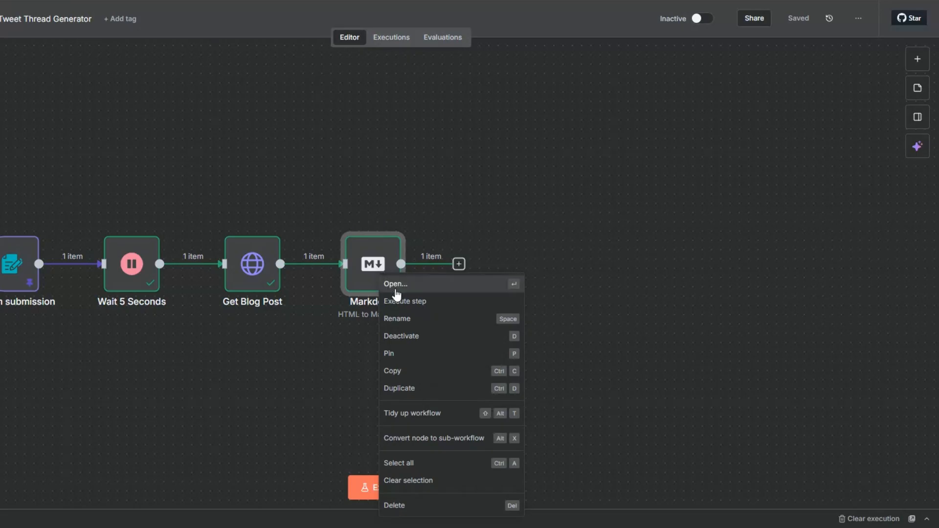
{"action": "left_click", "coordinate": [396, 289]}
{"action": "scroll", "coordinate": [554, 153], "scroll_direction": "down", "scroll_amount": 10}
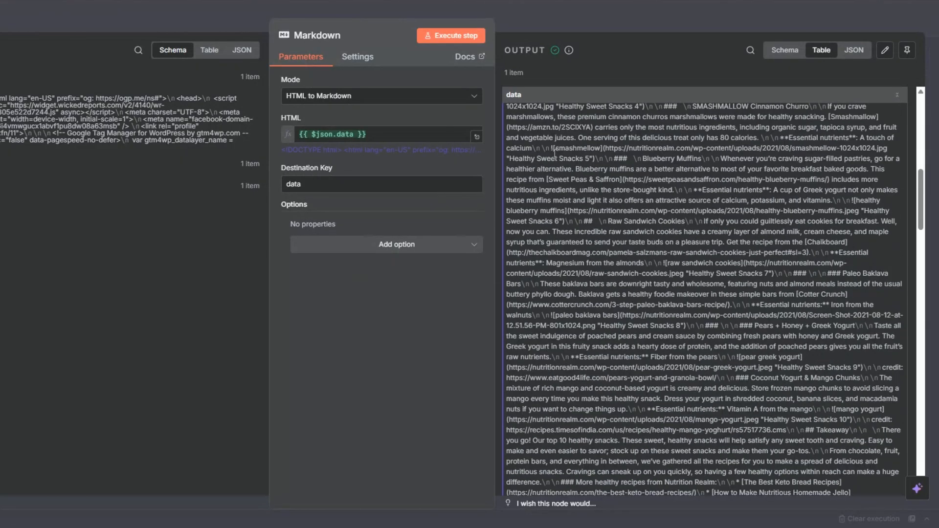
{"action": "scroll", "coordinate": [554, 153], "scroll_direction": "down", "scroll_amount": 10}
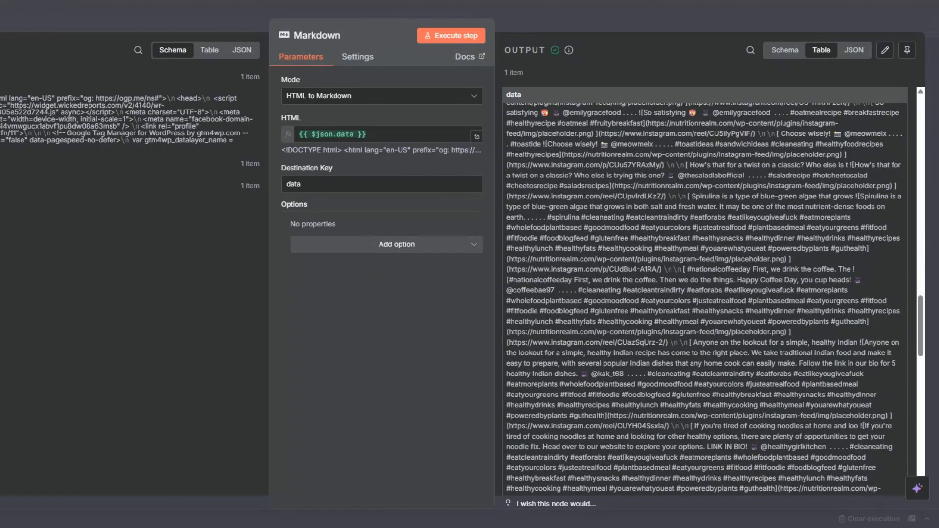
{"action": "key", "text": "Escape"}
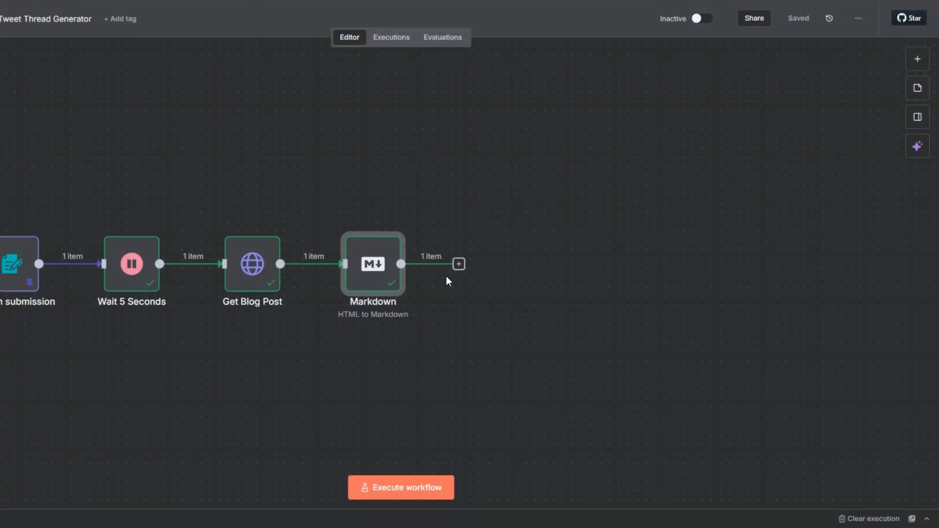
- Add an OpenAI node with the Message a Model action after the Markdown node
{"action": "left_click", "coordinate": [459, 264]}
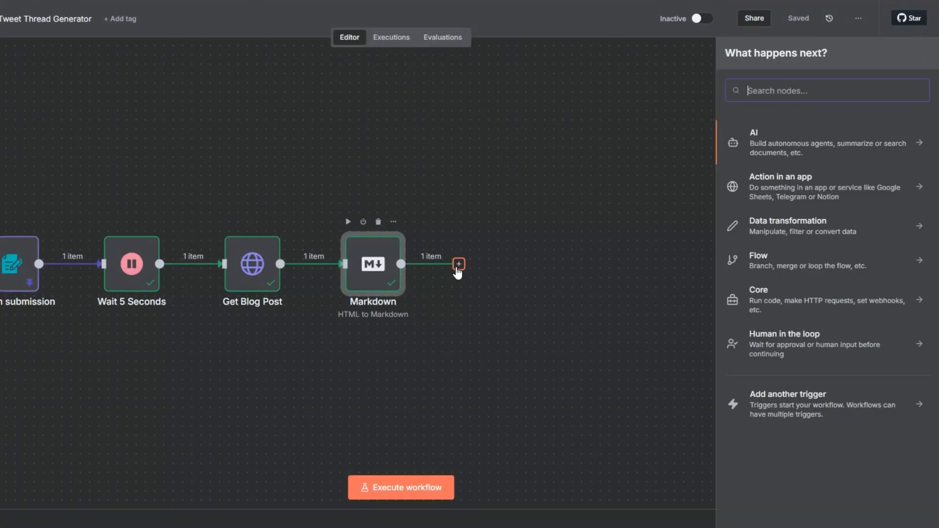
{"action": "left_click", "coordinate": [755, 138]}
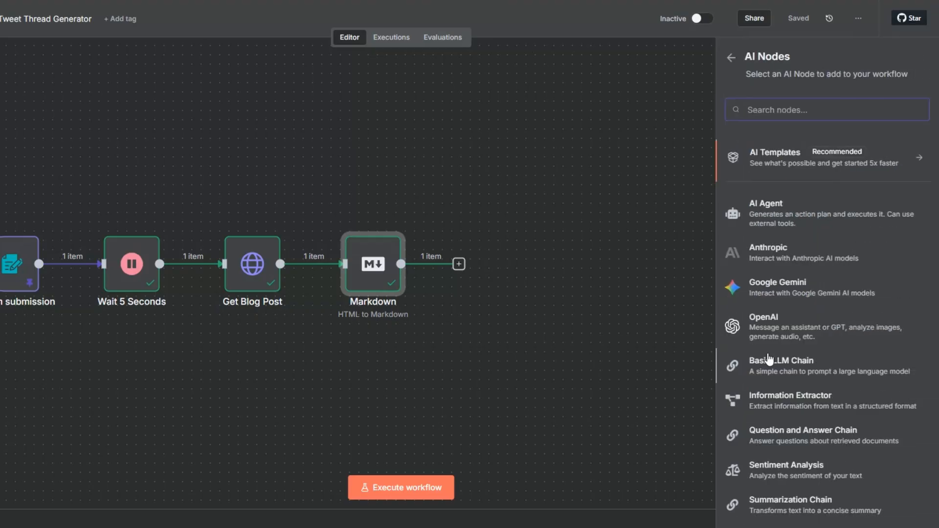
{"action": "left_click", "coordinate": [761, 321]}
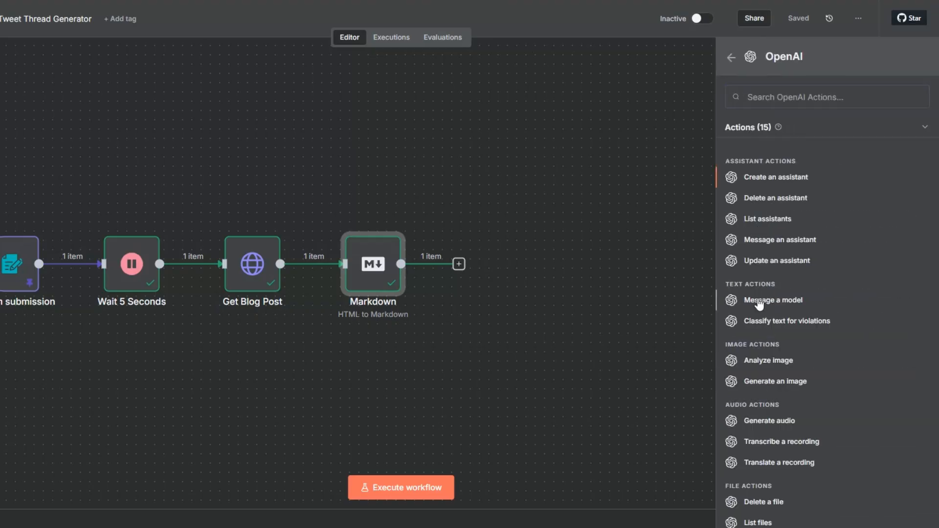
{"action": "left_click", "coordinate": [759, 302]}
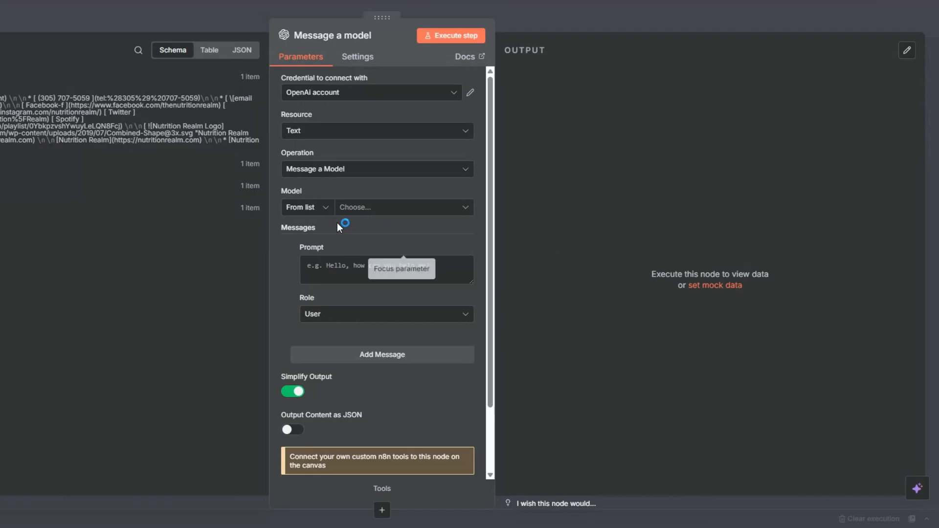
- Set the OpenAI node's model to GPT-3.5-TURBO
{"action": "left_click", "coordinate": [346, 209]}
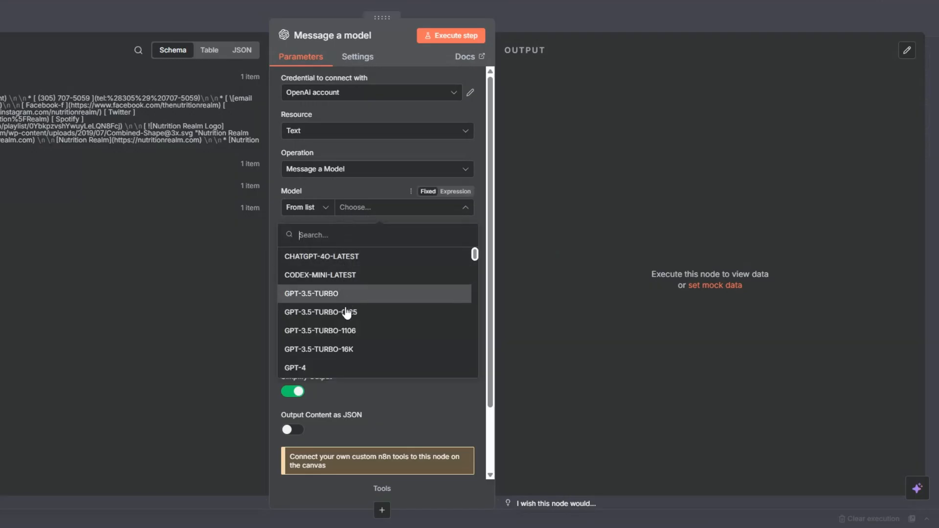
{"action": "scroll", "coordinate": [344, 327], "scroll_direction": "down", "scroll_amount": 2}
{"action": "scroll", "coordinate": [343, 327], "scroll_direction": "down", "scroll_amount": 10}
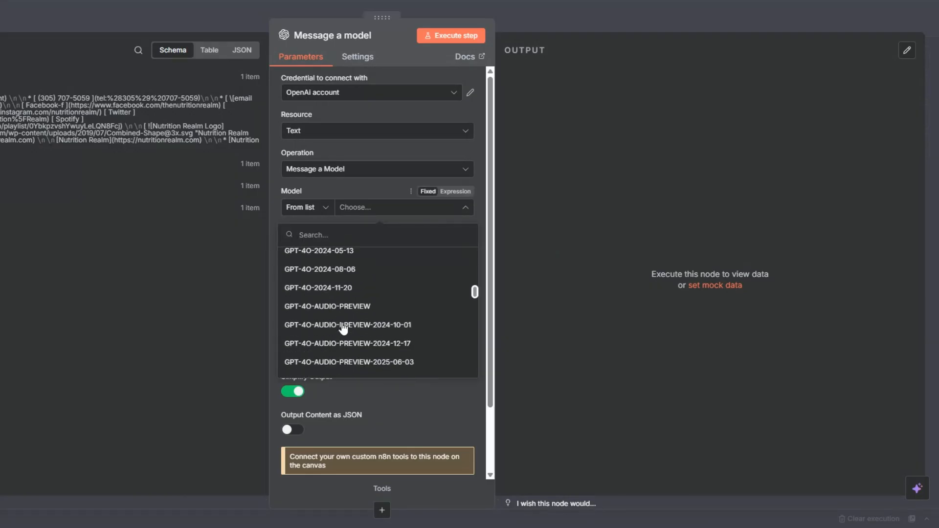
{"action": "scroll", "coordinate": [344, 327], "scroll_direction": "down", "scroll_amount": 8}
{"action": "scroll", "coordinate": [344, 327], "scroll_direction": "up", "scroll_amount": 12}
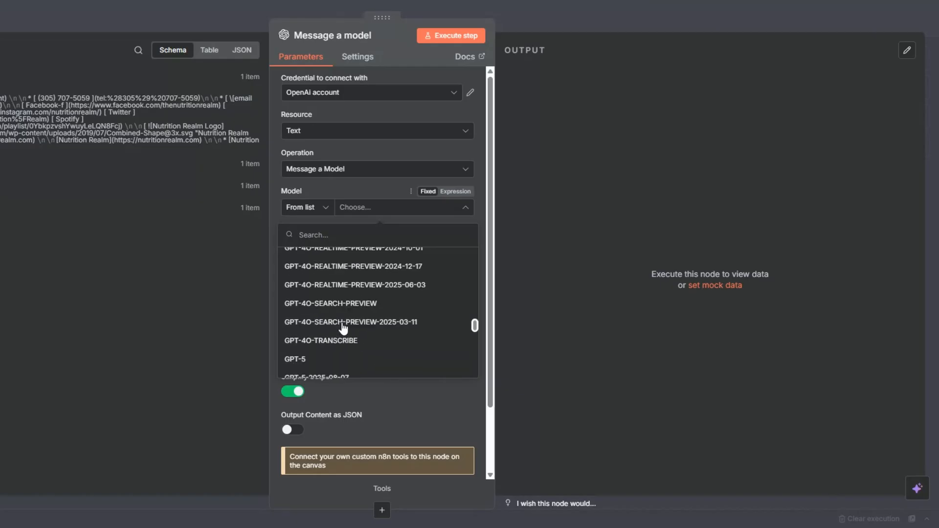
{"action": "scroll", "coordinate": [342, 327], "scroll_direction": "up", "scroll_amount": 5}
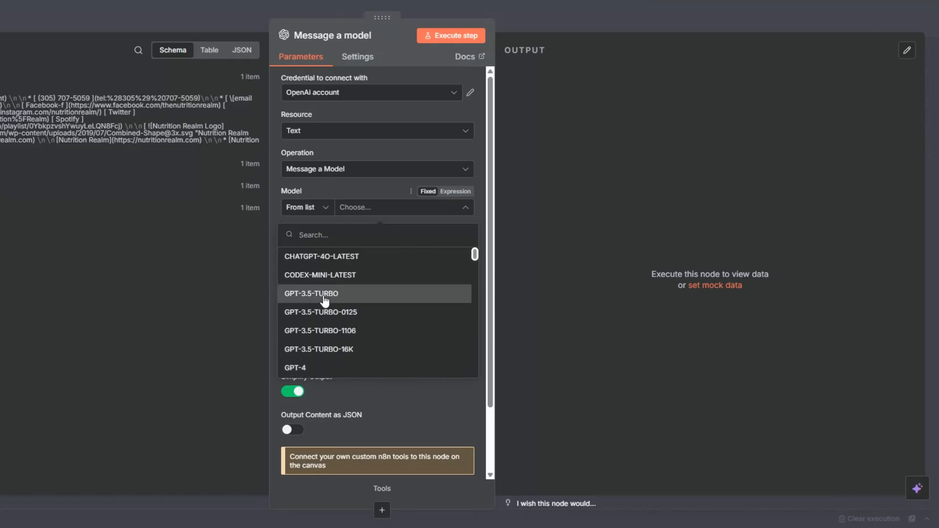
{"action": "left_click", "coordinate": [323, 296]}
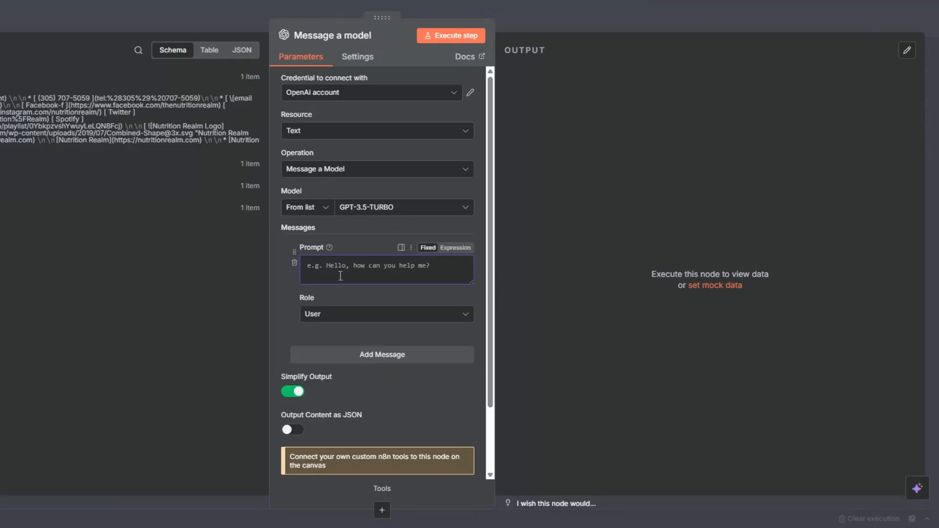
- Give the first message the System role and the prompt "You are text cleaner."
{"action": "left_click", "coordinate": [347, 318]}
{"action": "left_click", "coordinate": [343, 406]}
{"action": "left_click", "coordinate": [344, 273]}
{"action": "type", "text": "You are "}
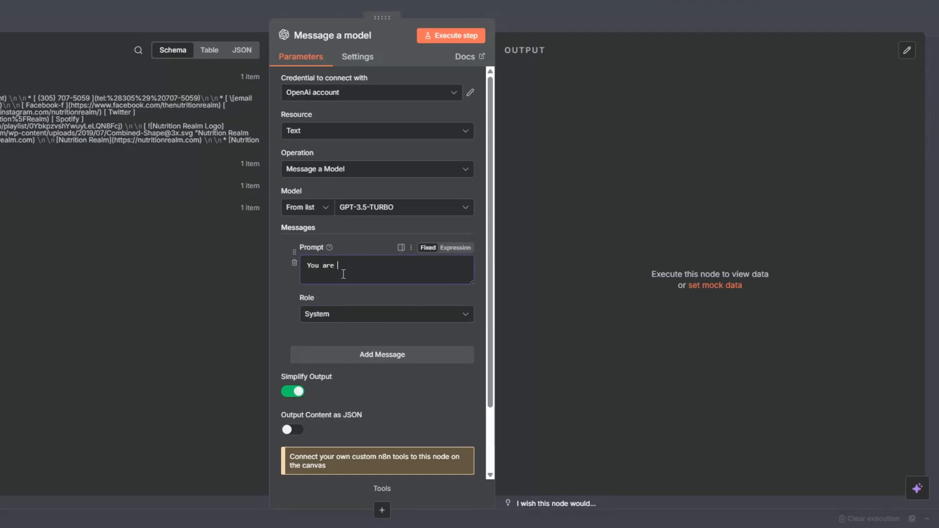
{"action": "type", "text": "text cleaner."}
- Add a User message with an expression prompt listing the blog text cleaning rules and taking {{ $json.data }} as input
{"action": "left_click", "coordinate": [416, 357]}
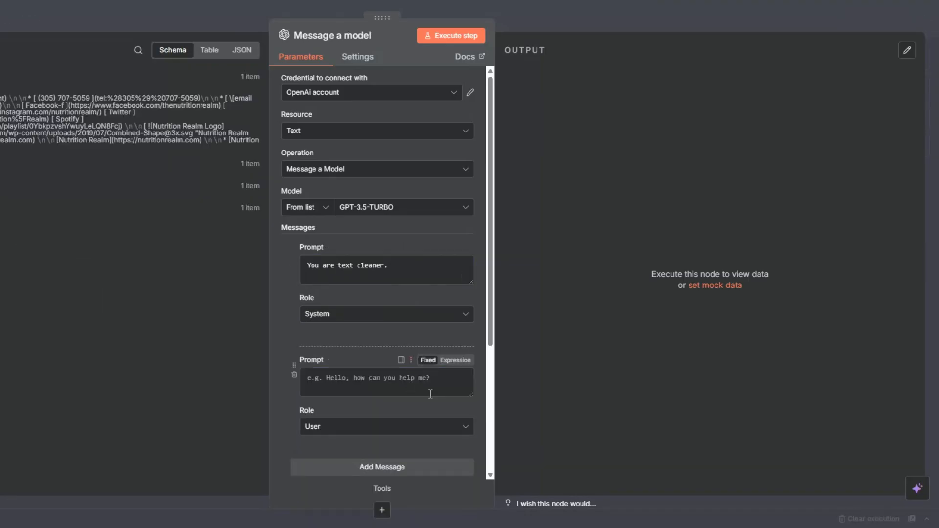
{"action": "left_click", "coordinate": [454, 362]}
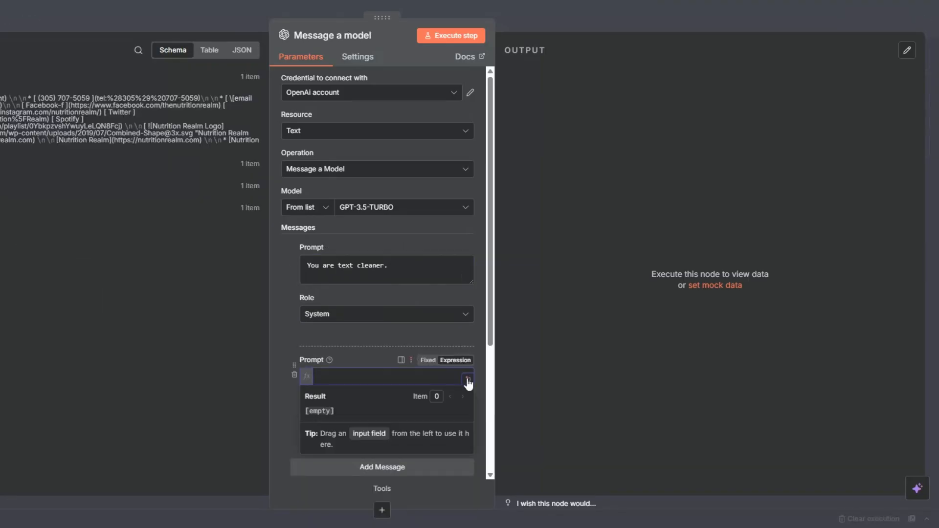
{"action": "left_click", "coordinate": [465, 384]}
{"action": "type", "text": "Your task is to take raw blog content (extracted from HTML) and return only the clean plain text.  ### Cleaning Rules: - Remove all hyperlinks (just keep the anchor text without the URL). - Remove all HTML tags, code, or special characters. - Remove unnecessary line breaks, extra spaces, or empty lines. - Keep only the main readable sentences and headings. - Do NOT summarize, rewrite, or add anything — just return the cleaned text. - Do NOT write the summary of the blog post.  ### Input: {{ $json.data }}  ### Output: [Clean plain text article, ready to use]"}
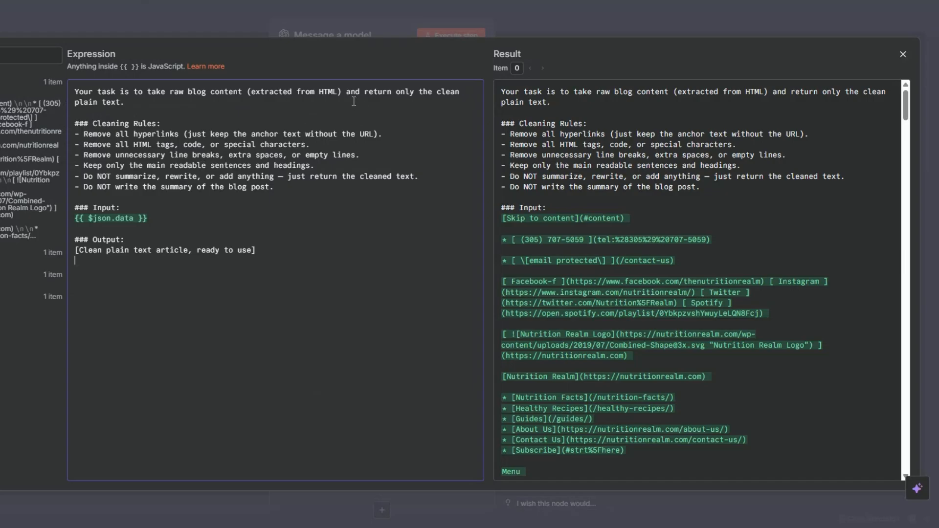
{"action": "left_click", "coordinate": [179, 121]}
{"action": "left_click", "coordinate": [156, 218]}
{"action": "key", "text": "Escape"}
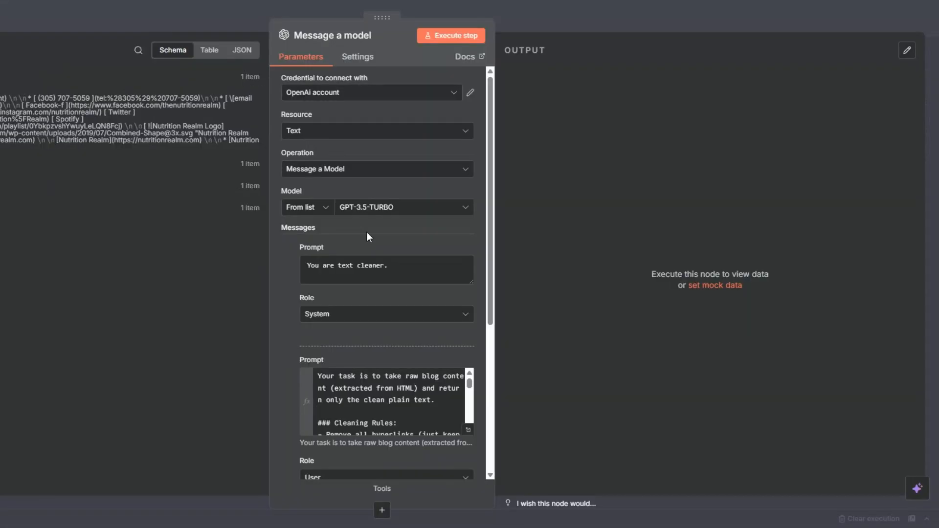
- Execute the OpenAI node and read through the cleaned article text in its output
{"action": "scroll", "coordinate": [365, 233], "scroll_direction": "down", "scroll_amount": 2}
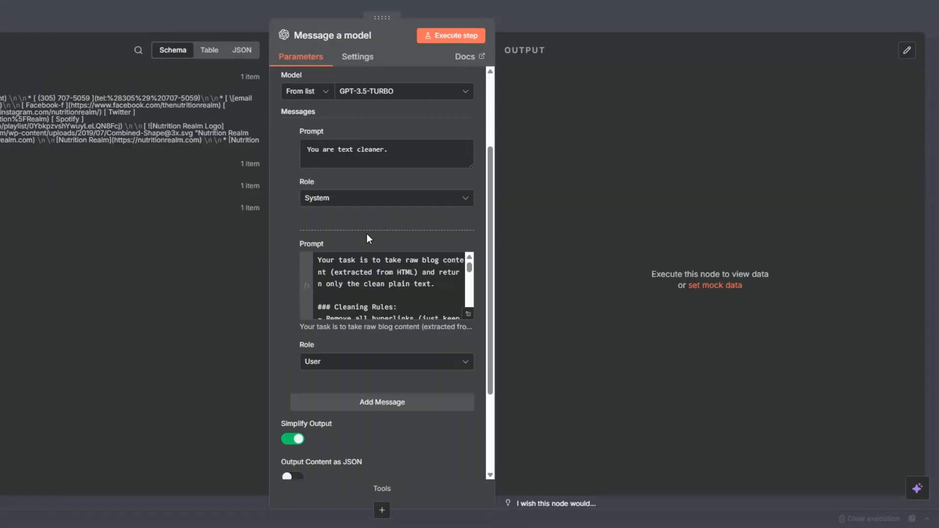
{"action": "left_click", "coordinate": [446, 41]}
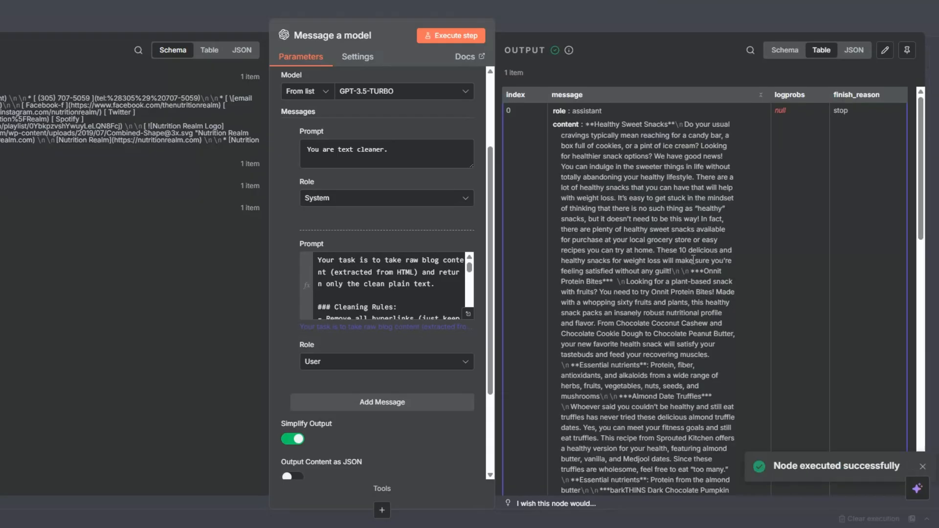
{"action": "scroll", "coordinate": [693, 259], "scroll_direction": "down", "scroll_amount": 6}
{"action": "scroll", "coordinate": [693, 259], "scroll_direction": "down", "scroll_amount": 7}
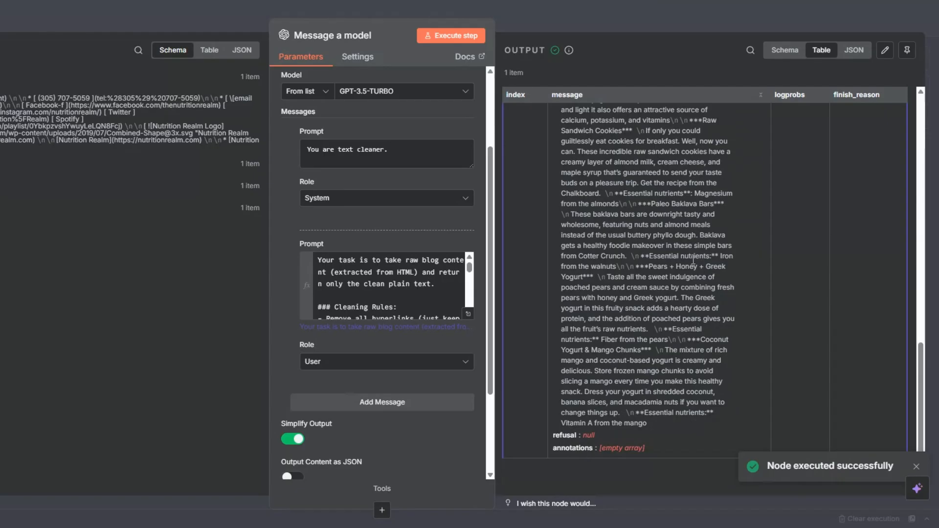
{"action": "scroll", "coordinate": [693, 259], "scroll_direction": "up", "scroll_amount": 13}
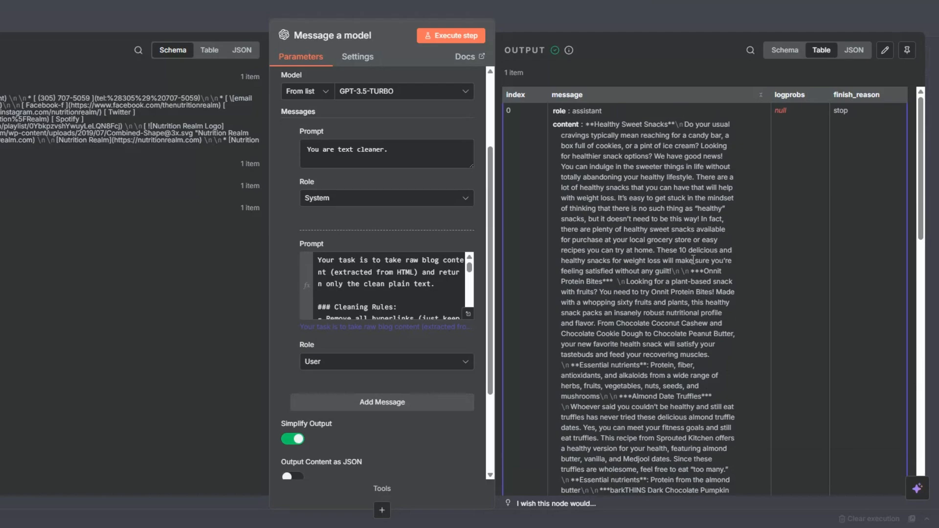
{"action": "scroll", "coordinate": [693, 259], "scroll_direction": "down", "scroll_amount": 20}
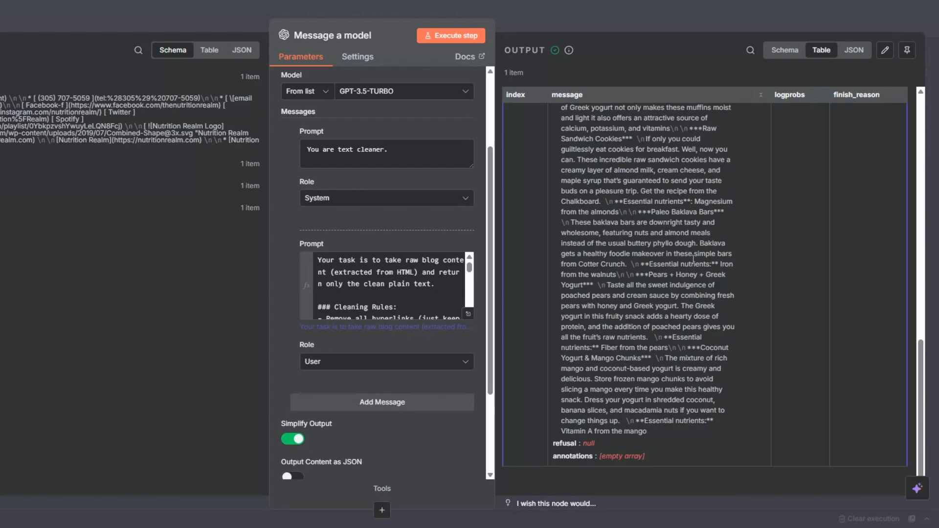
- Rename the OpenAI node as Blog Post Cleaner and save the workflow
{"action": "key", "text": "Escape"}
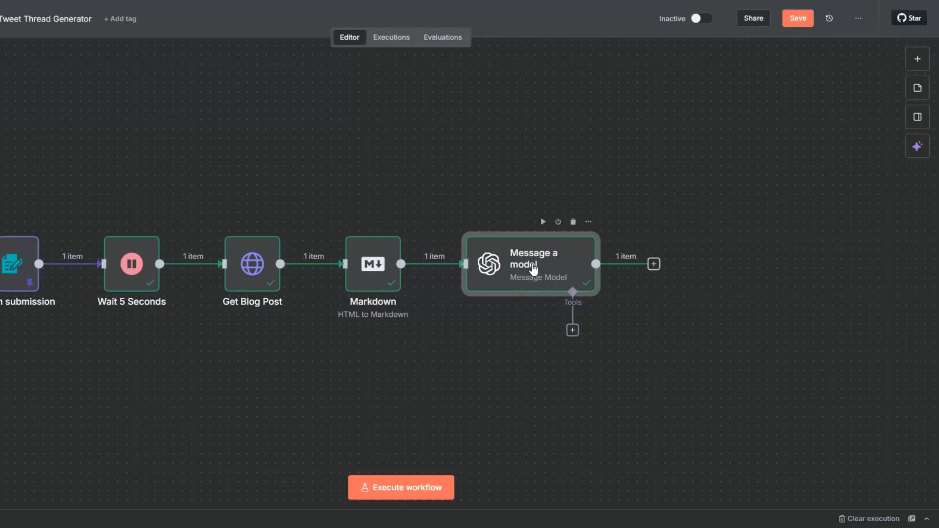
{"action": "key", "text": "F2"}
{"action": "type", "text": "Blog"}
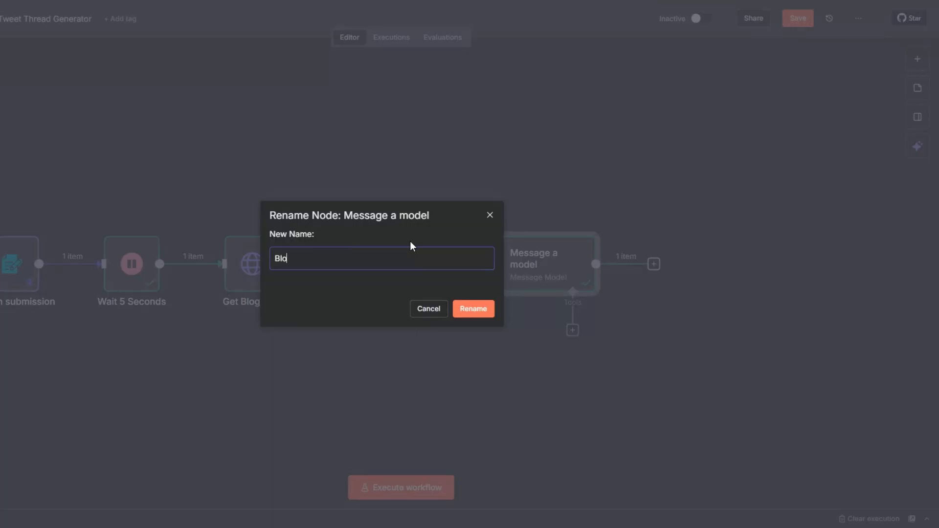
{"action": "type", "text": " Post Cleaner"}
{"action": "key", "text": "Return"}
{"action": "left_click", "coordinate": [788, 22]}
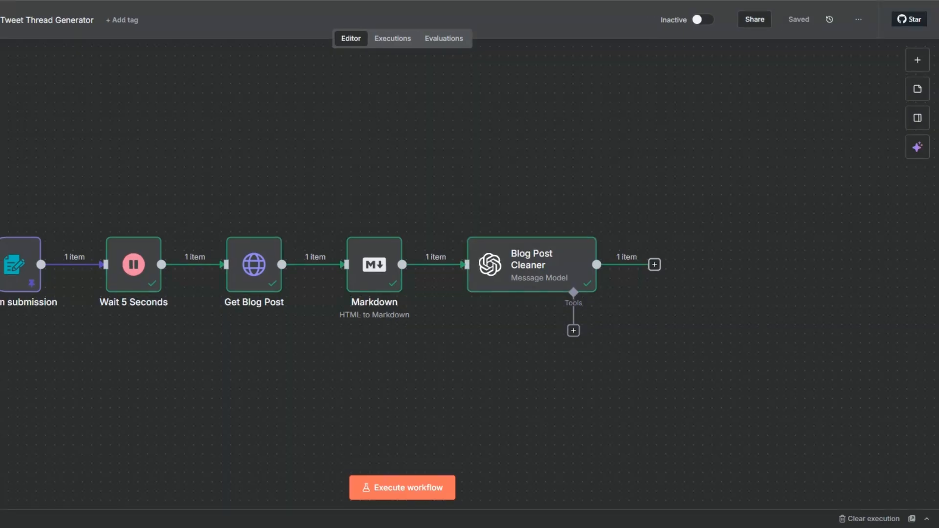
- Add a Wait node after Blog Post Cleaner and set its time interval to 3 seconds
{"action": "key", "text": "minus"}
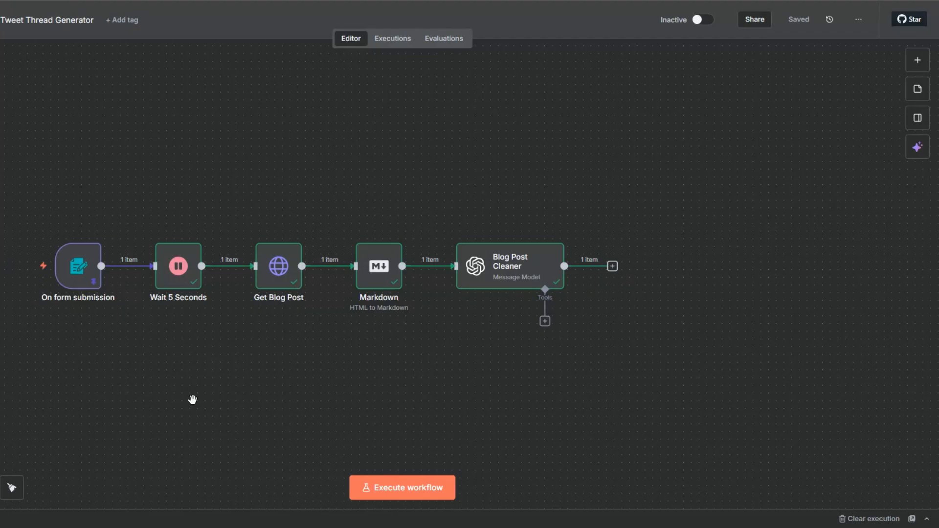
{"action": "scroll", "coordinate": [282, 325], "scroll_direction": "right", "scroll_amount": 5}
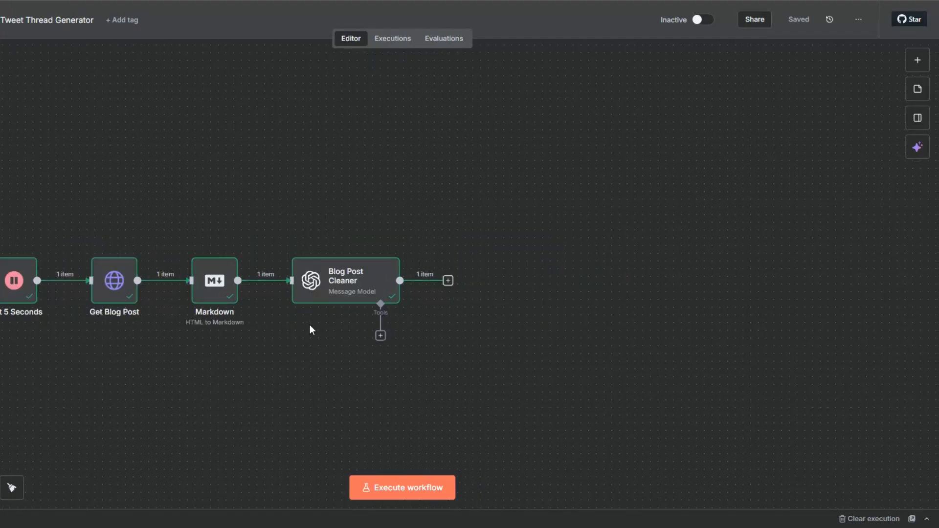
{"action": "left_click", "coordinate": [448, 281]}
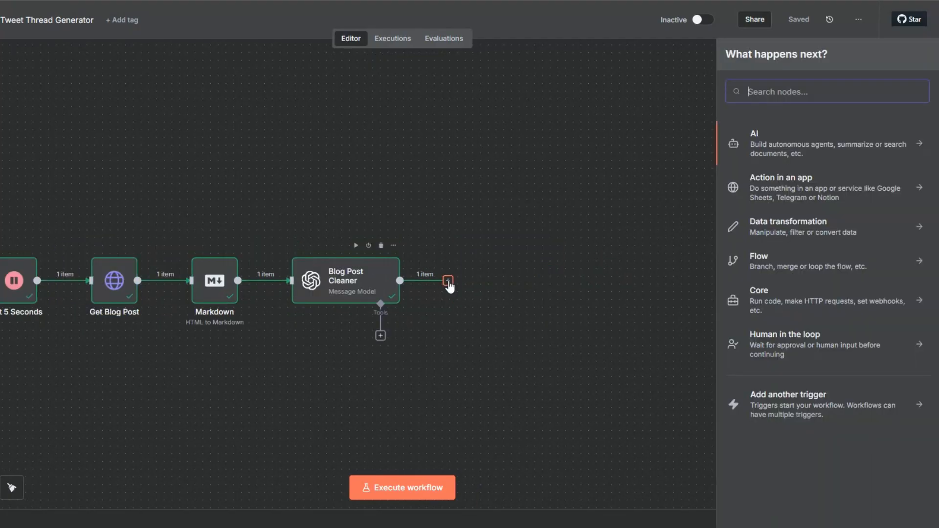
{"action": "type", "text": "wait"}
{"action": "left_click", "coordinate": [753, 126]}
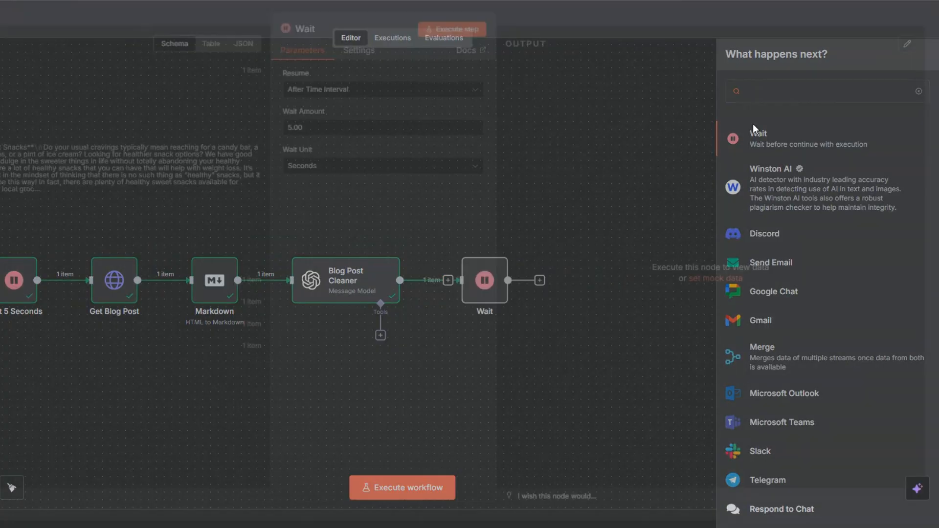
{"action": "left_click", "coordinate": [292, 135]}
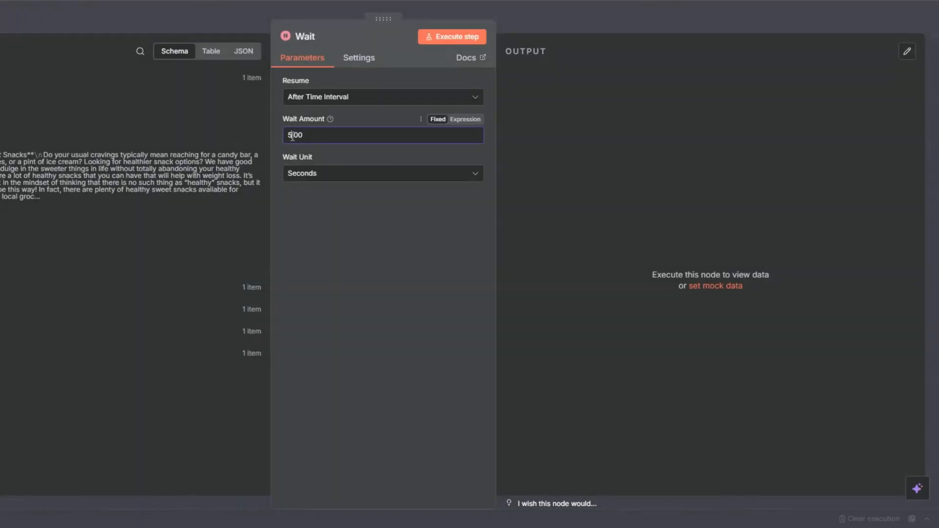
{"action": "key", "text": "Escape"}
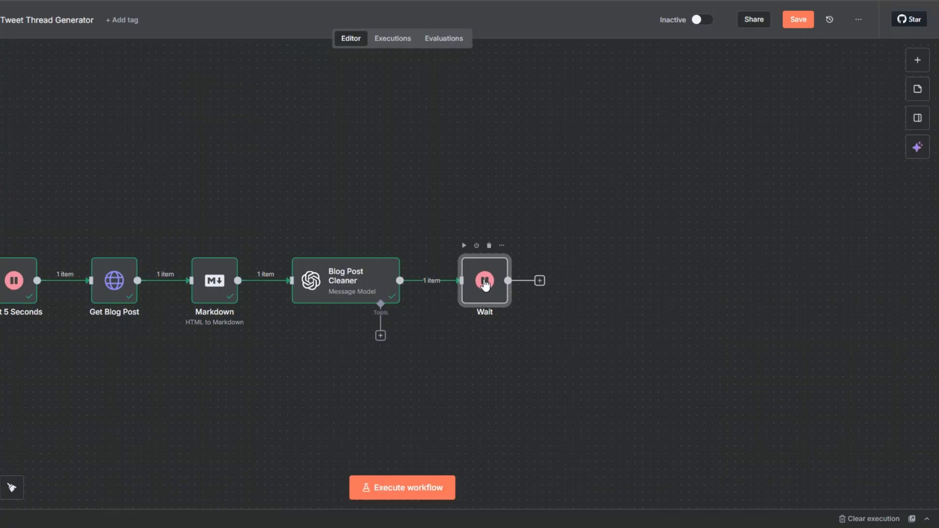
- Rename the new Wait node as Wait 3 Seconds and execute it
{"action": "key", "text": "F2"}
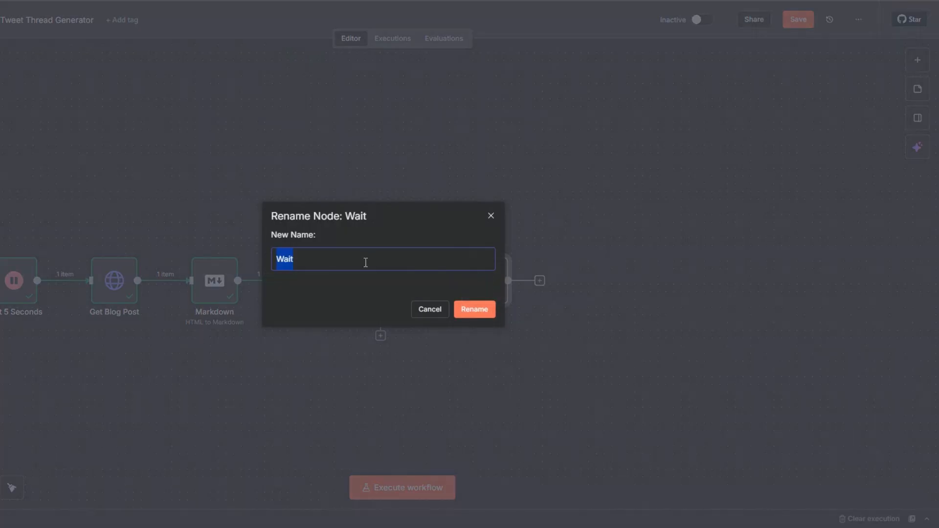
{"action": "left_click", "coordinate": [300, 262]}
{"action": "type", "text": "3 Seconds"}
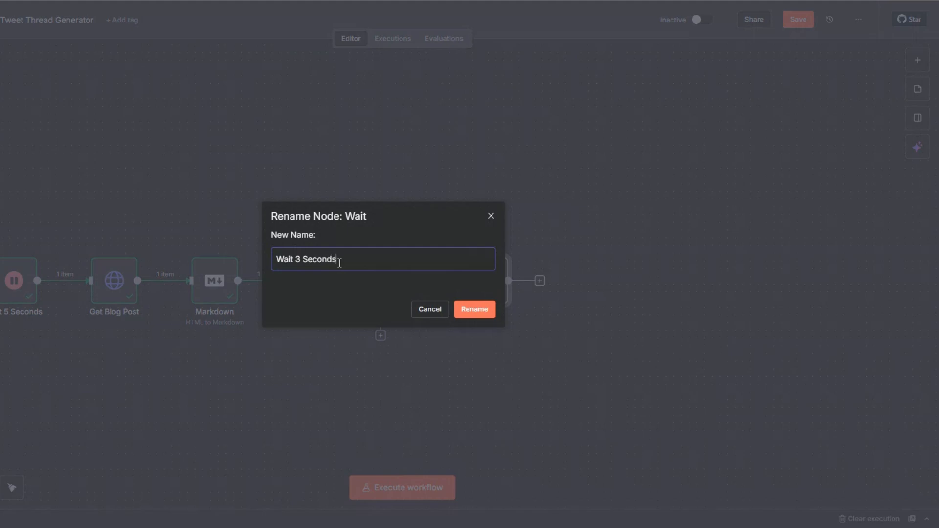
{"action": "left_click", "coordinate": [473, 312]}
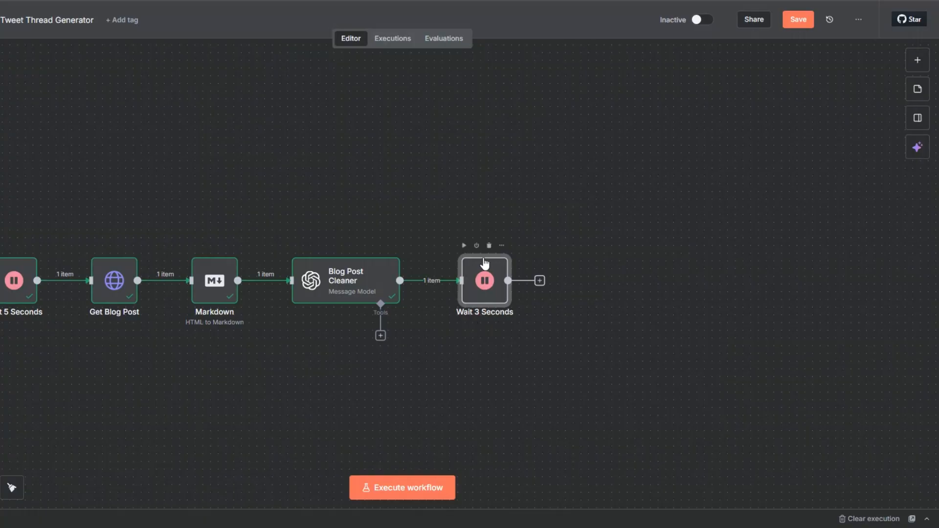
{"action": "left_click", "coordinate": [463, 245]}
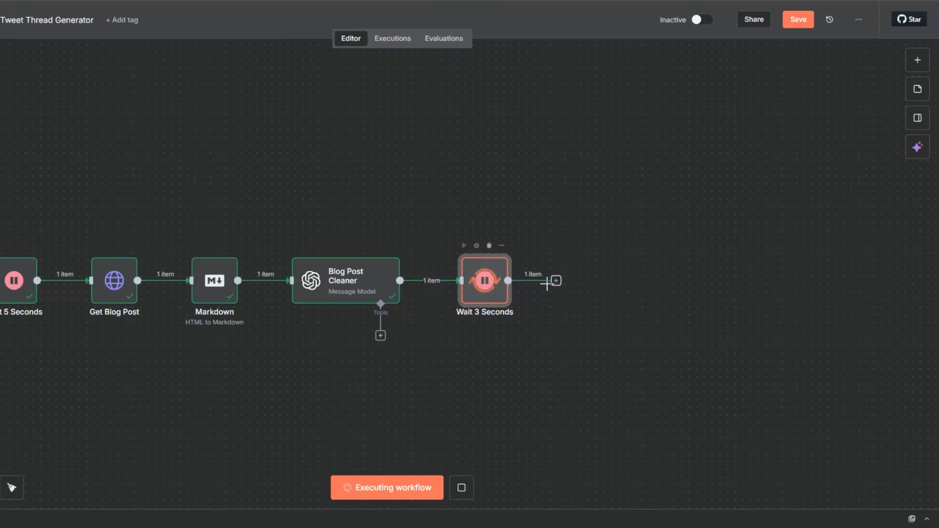
- Add an AI Agent after Wait 3 Seconds, with its user prompt defined below as "You are a professional Twitter copywriter."
{"action": "left_click", "coordinate": [555, 281]}
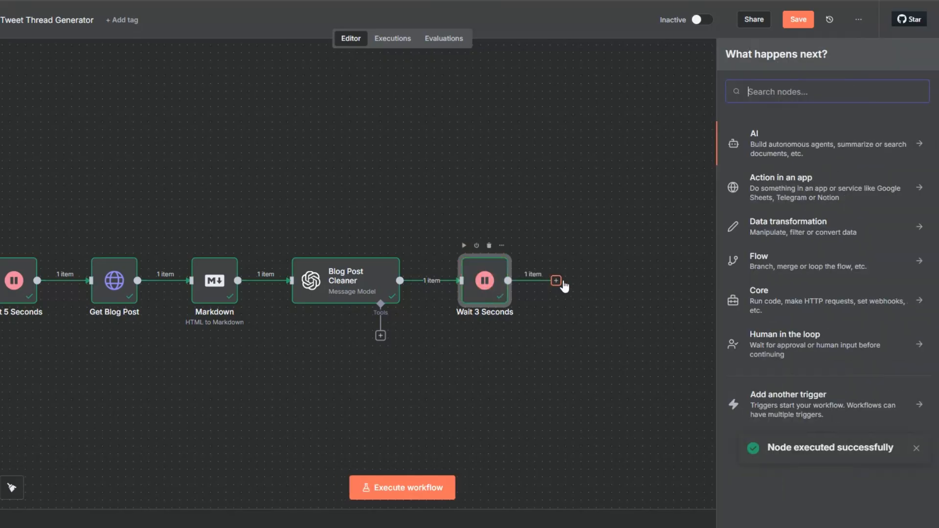
{"action": "left_click", "coordinate": [752, 137]}
{"action": "left_click", "coordinate": [766, 203]}
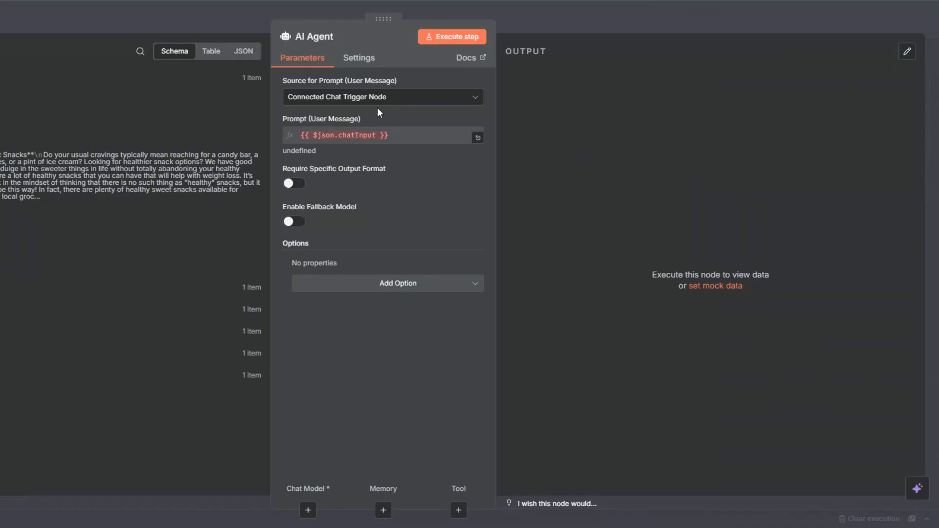
{"action": "left_click", "coordinate": [371, 97]}
{"action": "left_click", "coordinate": [367, 174]}
{"action": "left_click", "coordinate": [355, 141]}
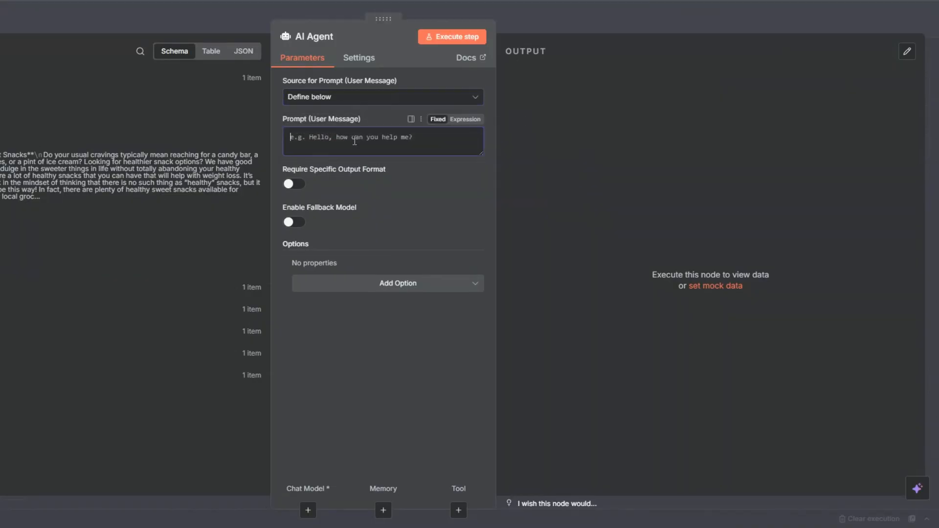
{"action": "type", "text": "You are a professional Twitter copywriter."}
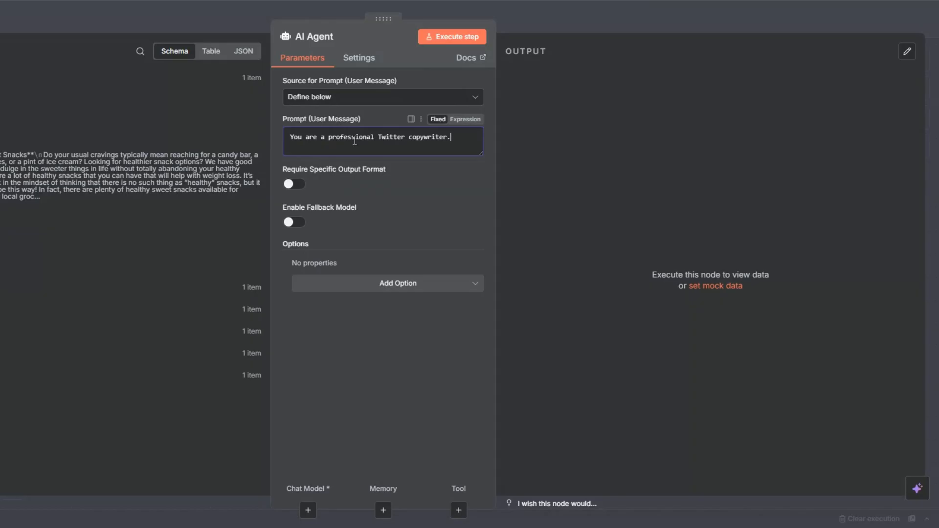
- Add an expression system message with the rules for one tweet under 280 characters and {{ $json.message.content }} as the blog content
{"action": "left_click", "coordinate": [368, 288]}
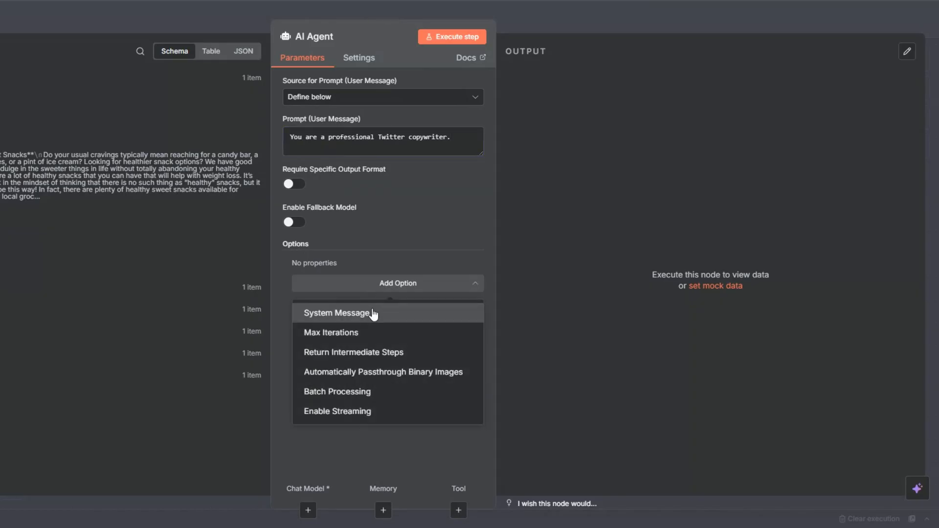
{"action": "left_click", "coordinate": [373, 313]}
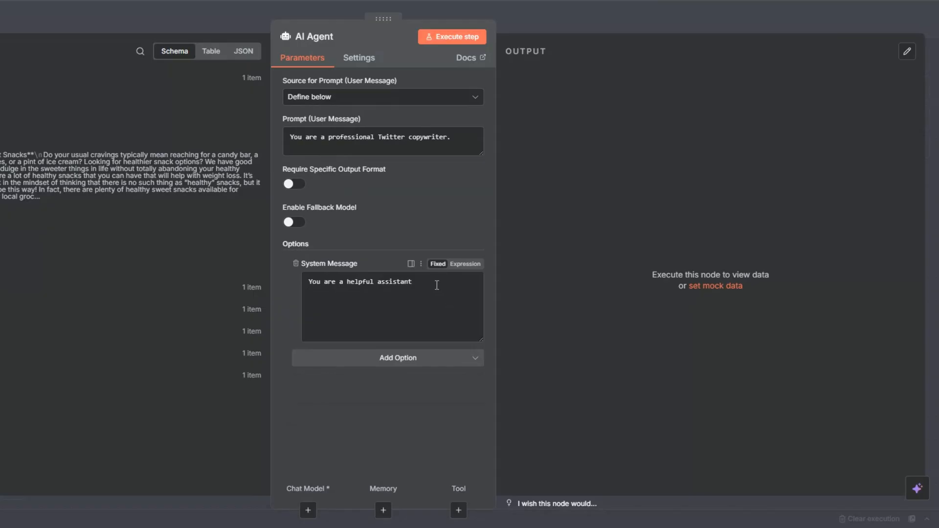
{"action": "left_click_drag", "start_coordinate": [435, 282], "coordinate": [303, 292]}
{"action": "key", "text": "BackSpace"}
{"action": "left_click", "coordinate": [463, 264]}
{"action": "left_click", "coordinate": [477, 283]}
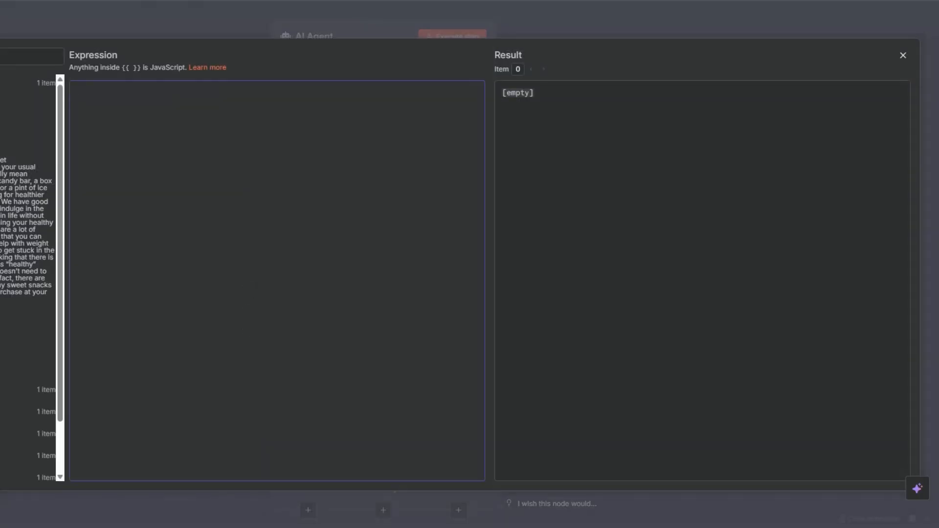
{"action": "type", "text": "Your task is to take the following blog article and create ONE single tweet that is:  ### Rules: - Under 280 characters. - Starts with a strong HOOK to grab attention. - Engaging and intriguing, sparking curiosity. - Summarizes the key insight/value of the blog. - Ends with a clear call-to-action (e.g., \"read more\", \"learn how\", \"discover here\"). - Do NOT use hashtags or emojis unless they are absolutely necessary. - Do NOT summarize in a boring way — it must feel like a viral tweet.  ### Blog Content: {{ $json.message.content }}  ### Output: [One complete tweet under 280 characters]"}
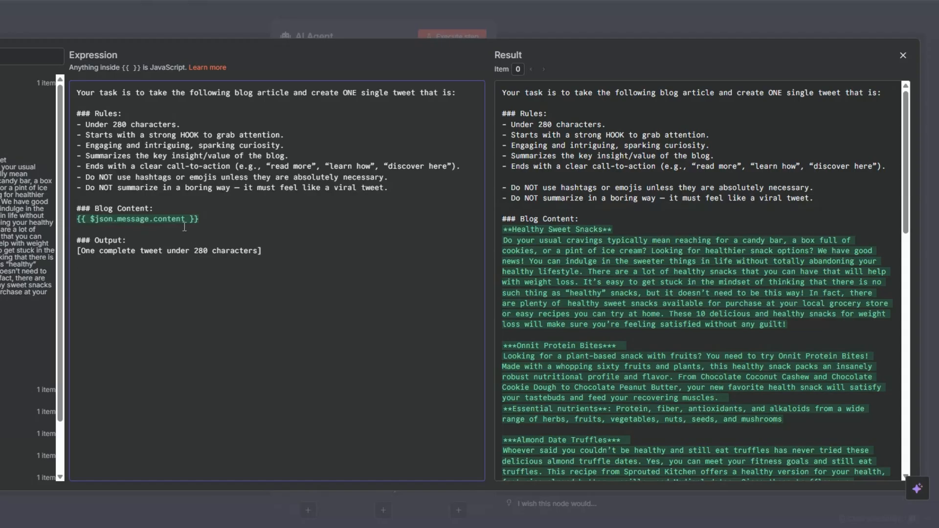
{"action": "left_click", "coordinate": [225, 221]}
{"action": "key", "text": "Escape"}
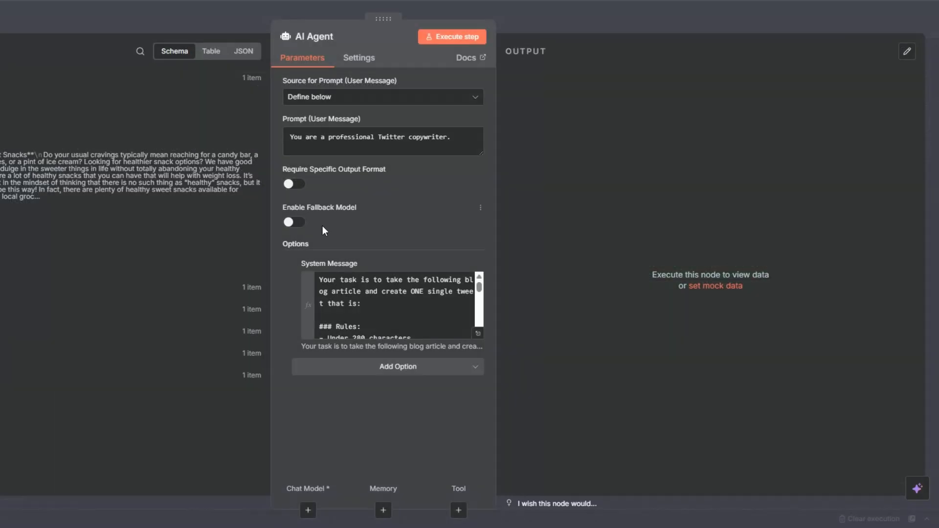
- Require a specific output format on the AI Agent and attach a Structured Output Parser
{"action": "left_click", "coordinate": [290, 184]}
{"action": "left_click", "coordinate": [356, 211]}
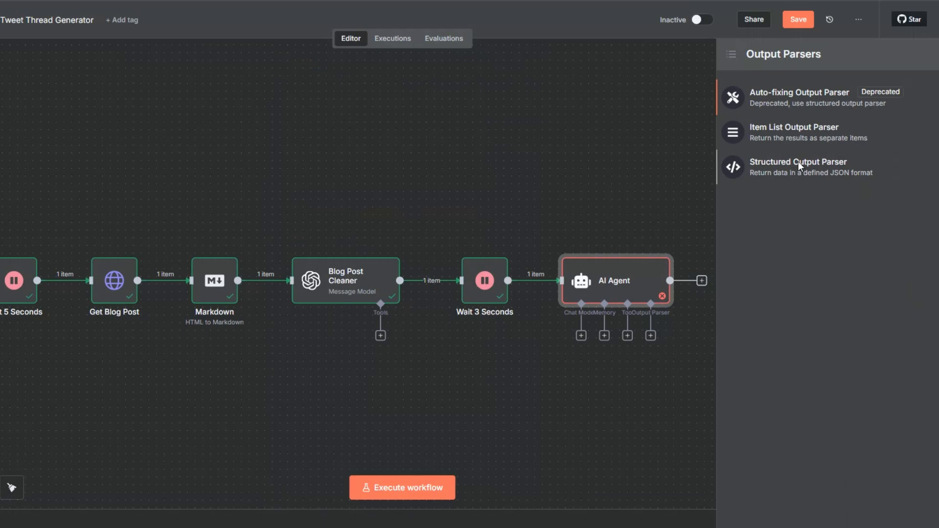
{"action": "left_click", "coordinate": [797, 163]}
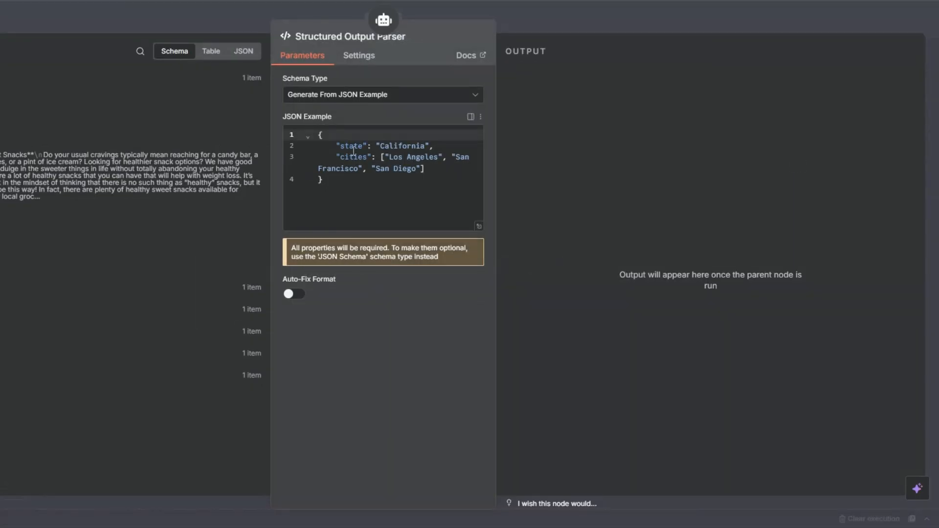
- Replace the parser's JSON example with a single "tweet" field holding the sample tweet about repurposing blog content
{"action": "key", "text": "ctrl+a"}
{"action": "key", "text": "BackSpace"}
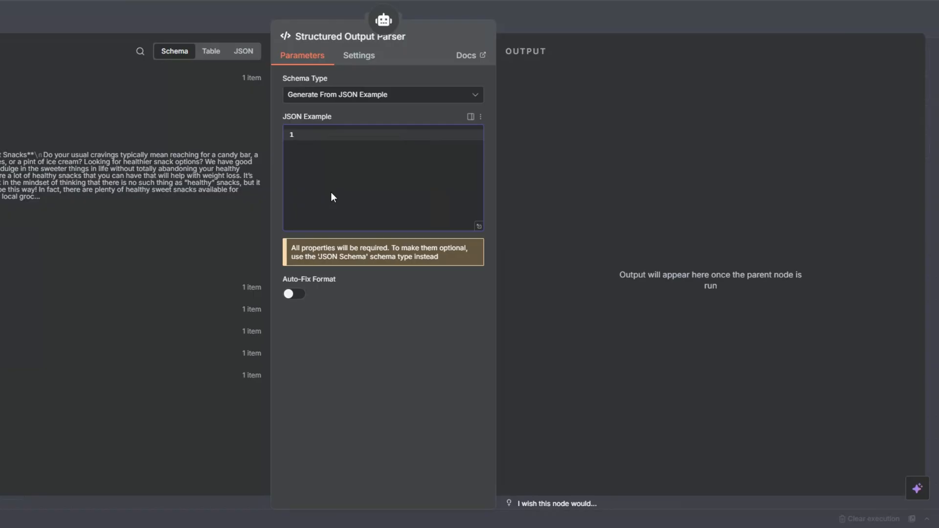
{"action": "type", "text": "{   \"tweet\": \"Most people think blogging builds an audience—but the truth is, only those who learn to repurpose their words actually get seen.\" }"}
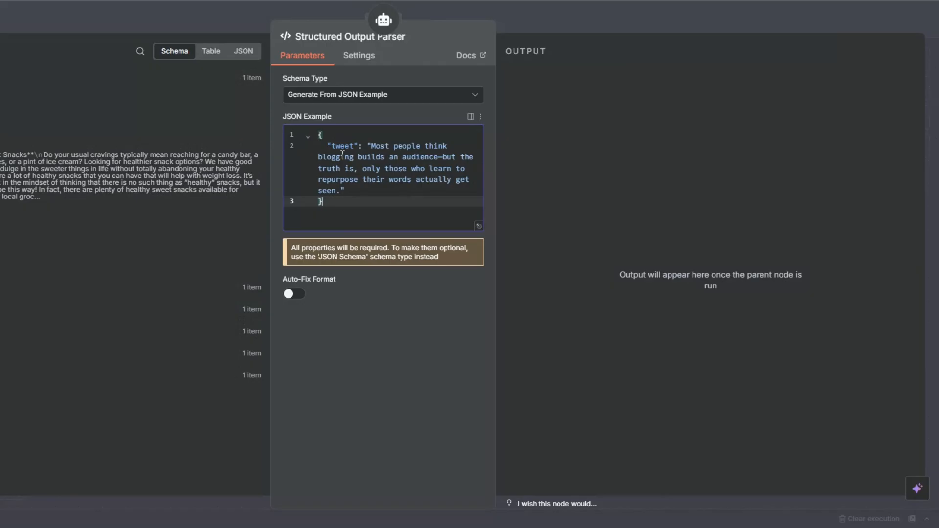
{"action": "left_click_drag", "start_coordinate": [370, 146], "coordinate": [373, 188]}
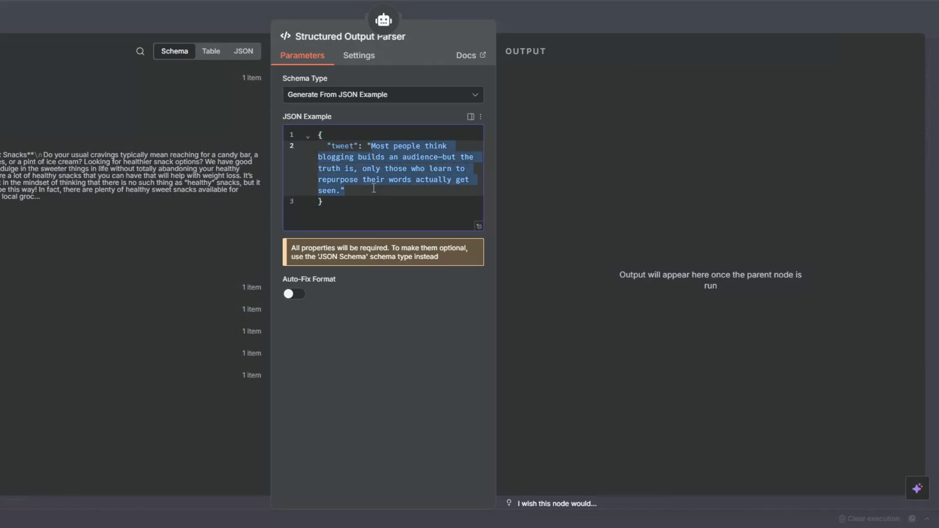
{"action": "key", "text": "Right"}
{"action": "key", "text": "Escape"}
- Attach an OpenAI Chat Model to the AI Agent
{"action": "left_click", "coordinate": [580, 335]}
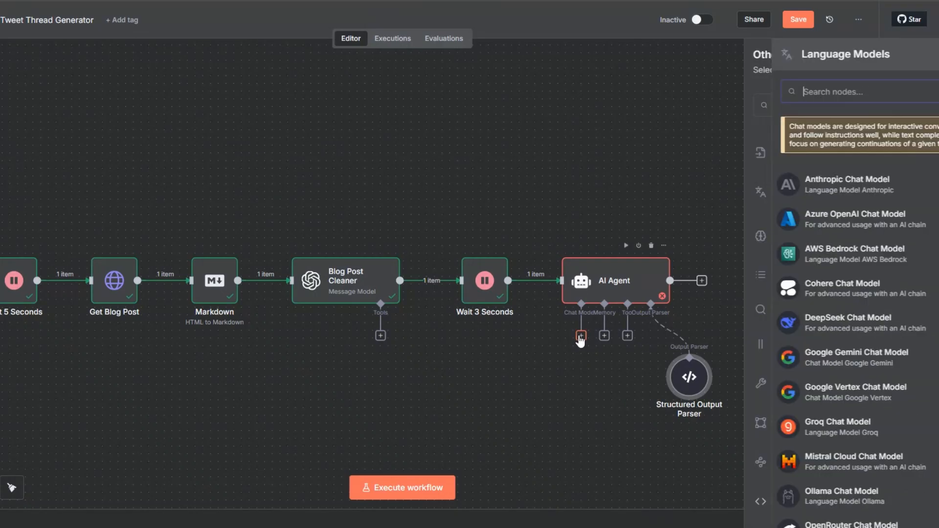
{"action": "scroll", "coordinate": [740, 325], "scroll_direction": "down", "scroll_amount": 5}
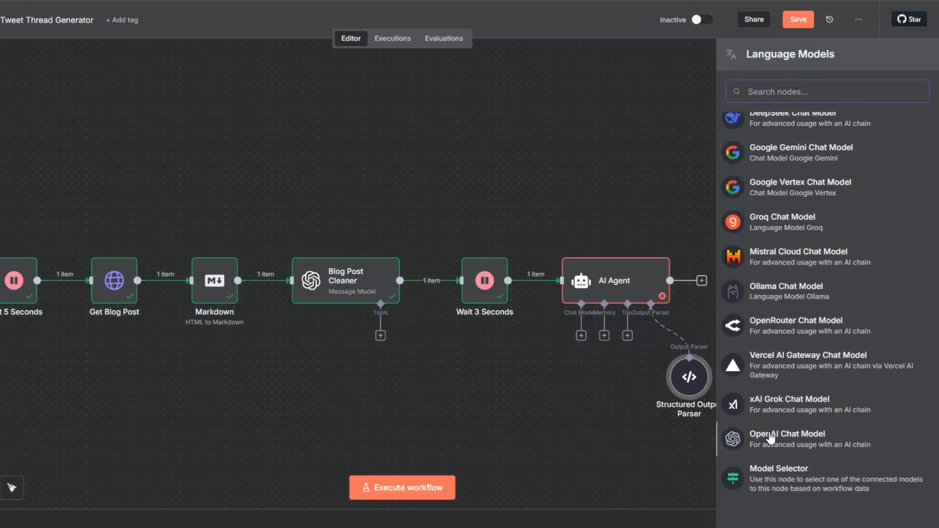
{"action": "left_click", "coordinate": [768, 434]}
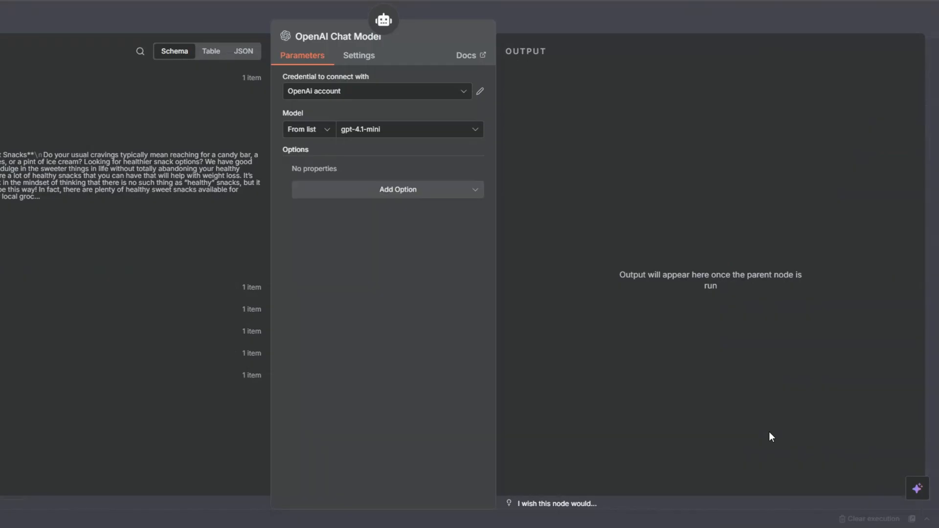
{"action": "left_click", "coordinate": [341, 98]}
{"action": "left_click", "coordinate": [397, 186]}
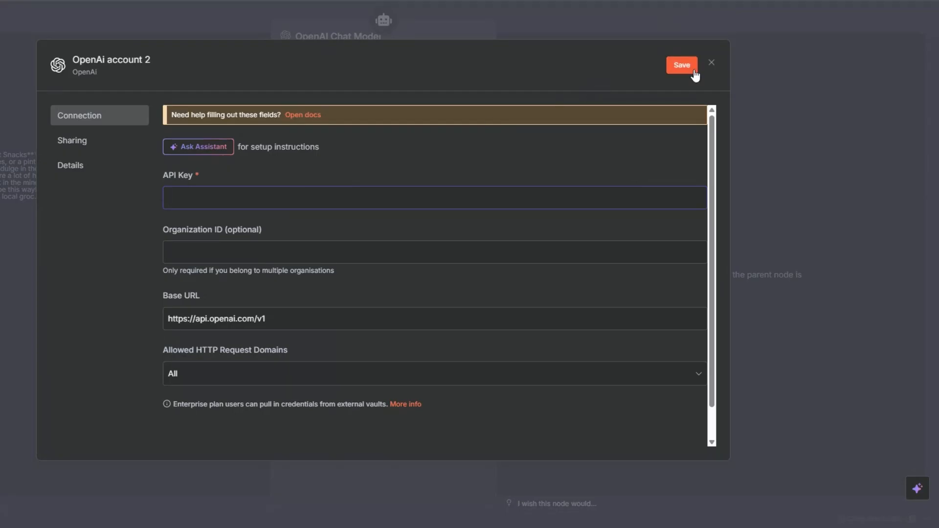
{"action": "left_click", "coordinate": [712, 63]}
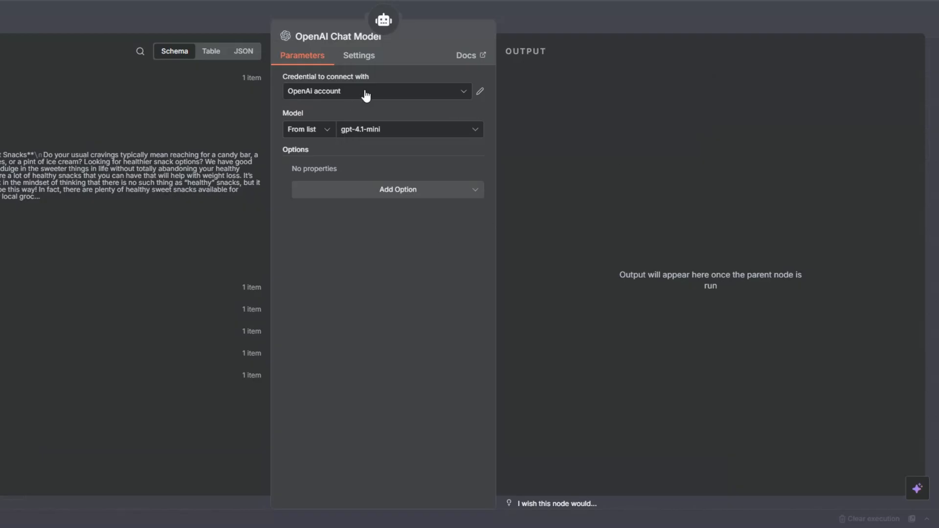
- Browse the chat model choices, keep gpt-4.1-mini, and move the OpenAI Chat Model node closer beneath the AI Agent
{"action": "left_click", "coordinate": [368, 132]}
{"action": "scroll", "coordinate": [369, 234], "scroll_direction": "down", "scroll_amount": 20}
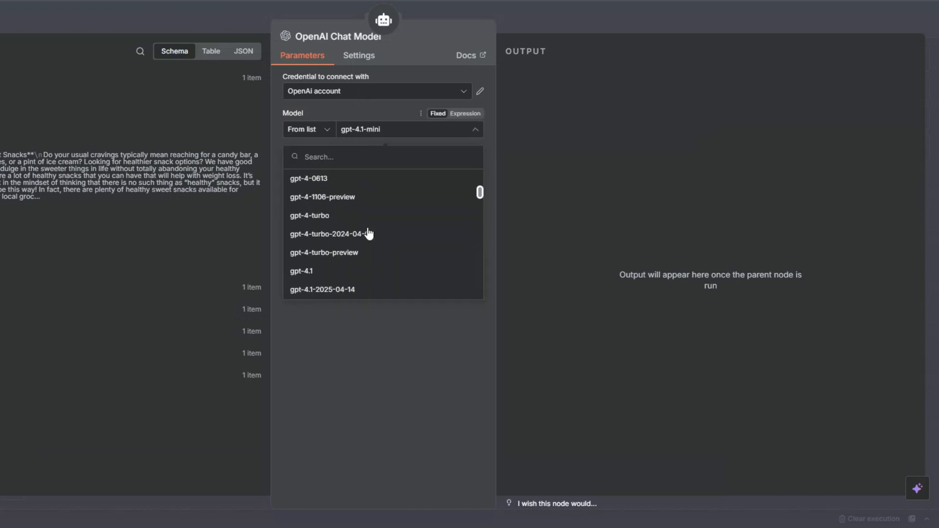
{"action": "scroll", "coordinate": [369, 234], "scroll_direction": "down", "scroll_amount": 3}
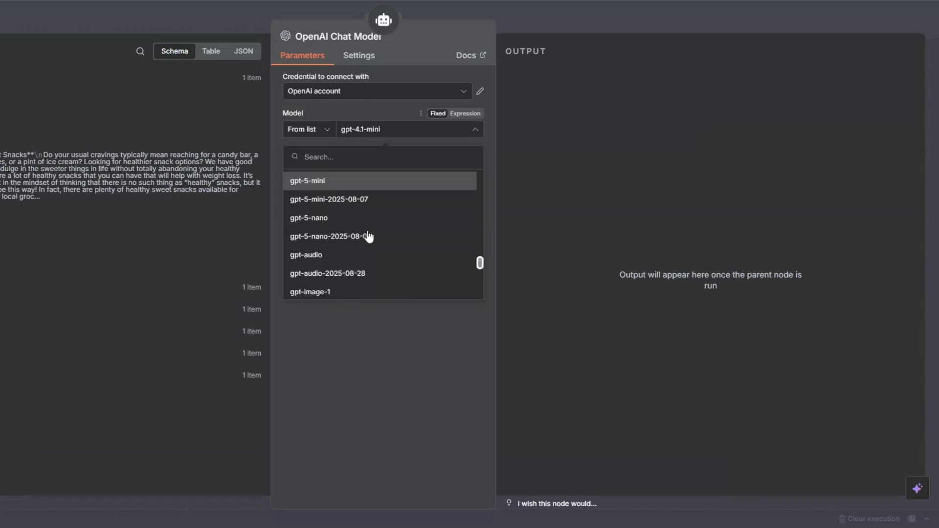
{"action": "left_click", "coordinate": [352, 130]}
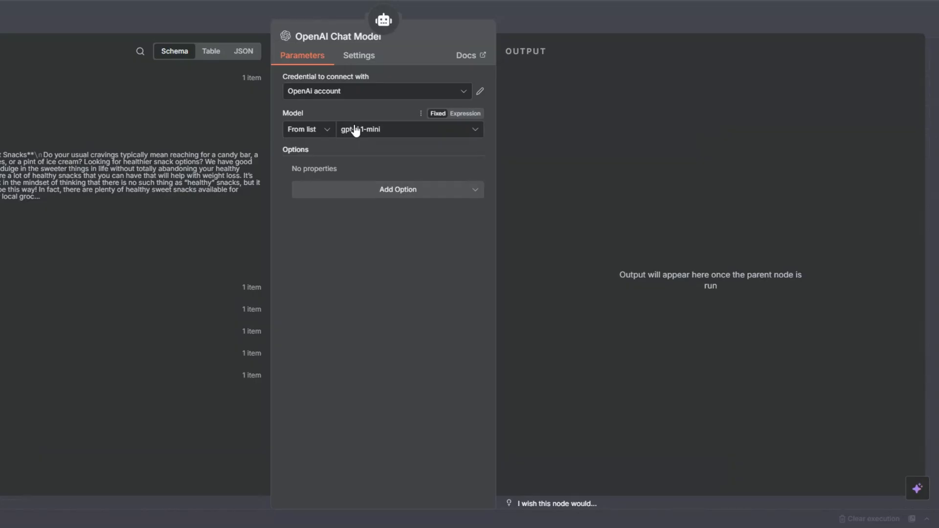
{"action": "key", "text": "Escape"}
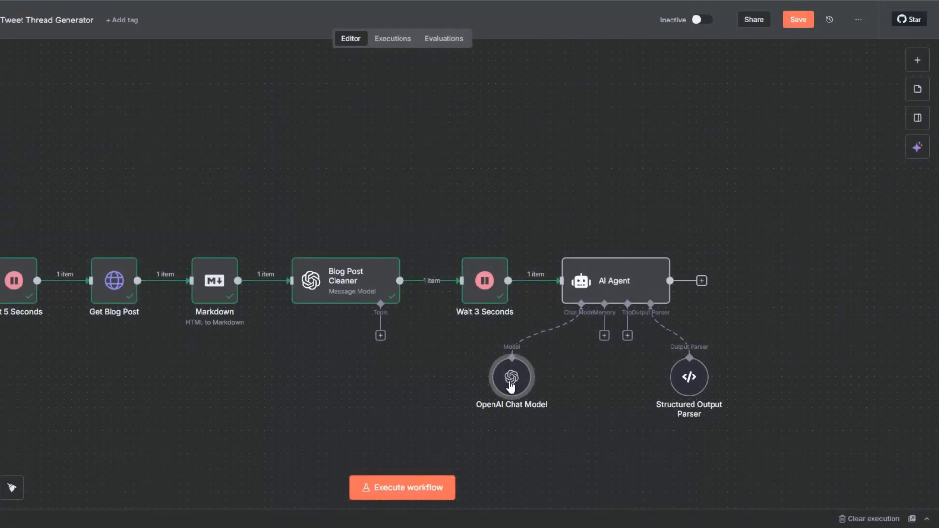
{"action": "left_click_drag", "start_coordinate": [515, 383], "coordinate": [553, 390]}
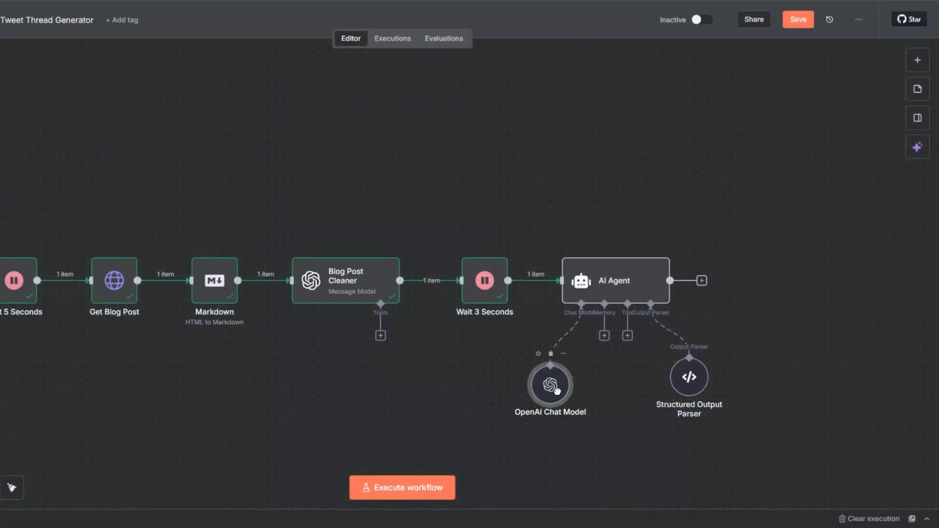
- Attach a Simple Memory to the AI Agent, with its session key defined below as {{ $('On form submission').item.json.submittedAt }}
{"action": "left_click", "coordinate": [605, 335]}
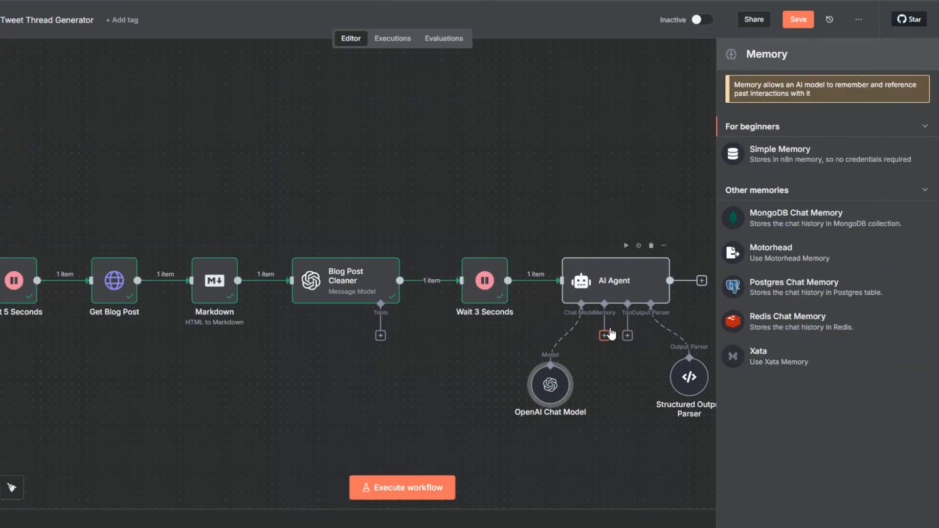
{"action": "left_click", "coordinate": [763, 148]}
{"action": "left_click", "coordinate": [335, 96]}
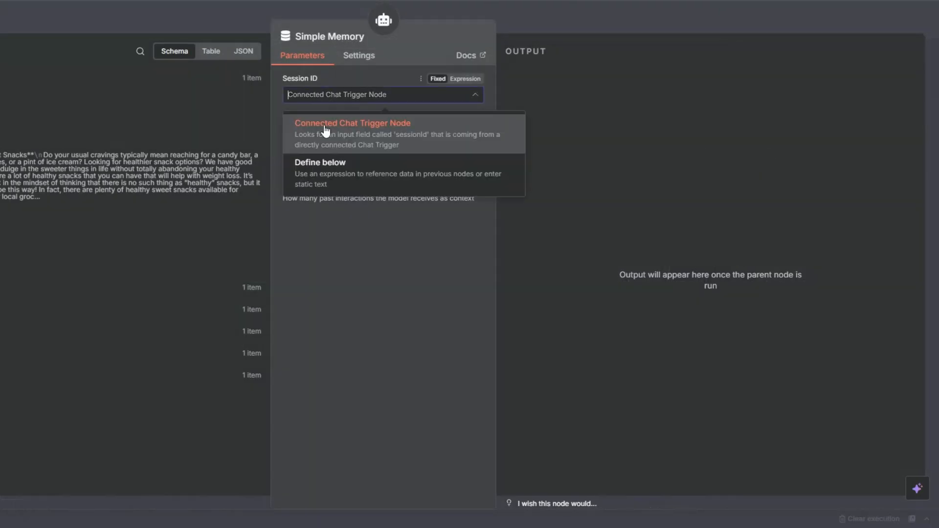
{"action": "left_click", "coordinate": [325, 178]}
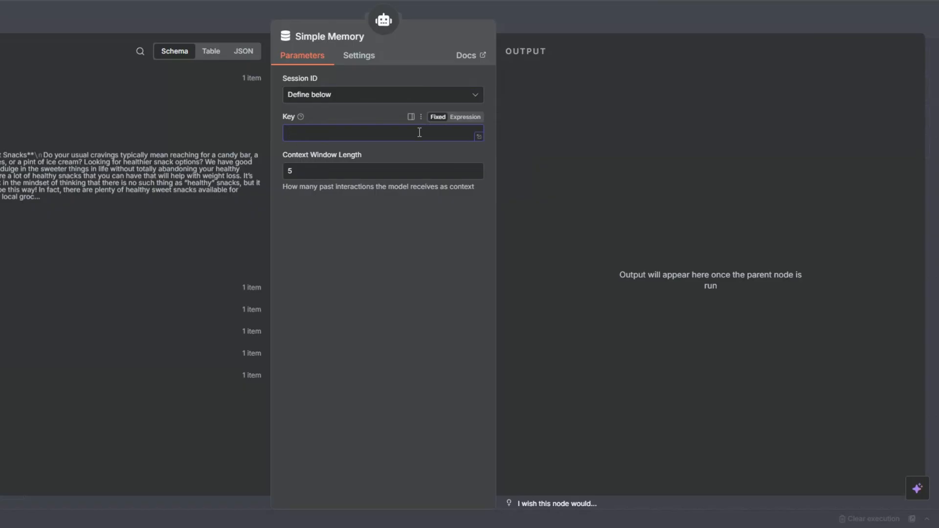
{"action": "left_click", "coordinate": [465, 117]}
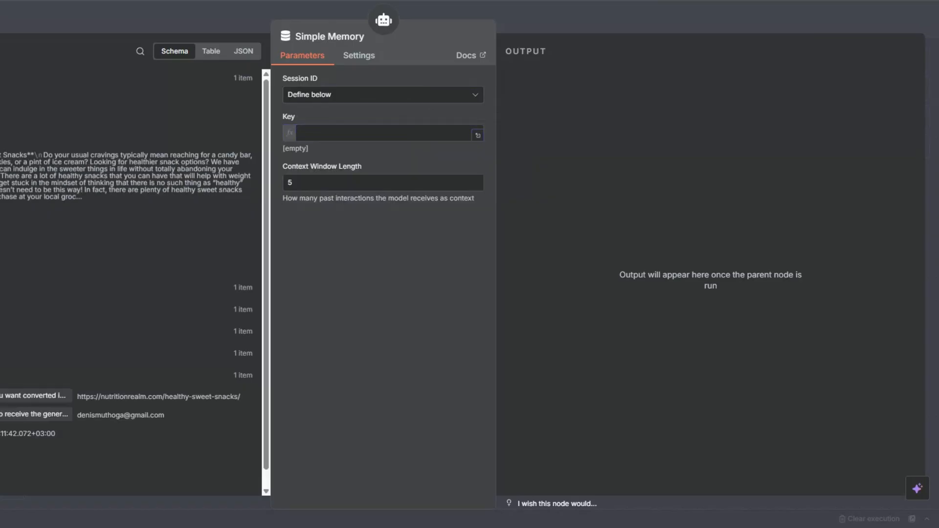
{"action": "left_click_drag", "start_coordinate": [29, 433], "coordinate": [316, 133]}
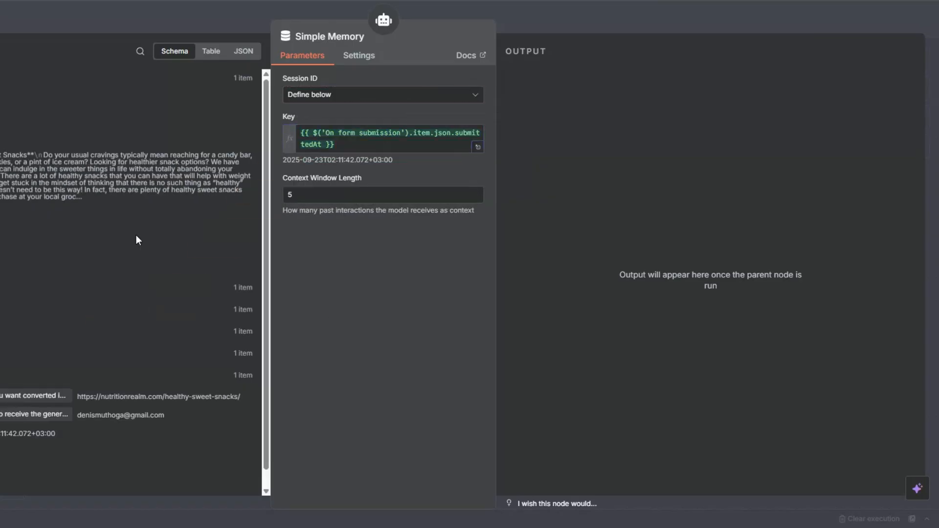
{"action": "key", "text": "Escape"}
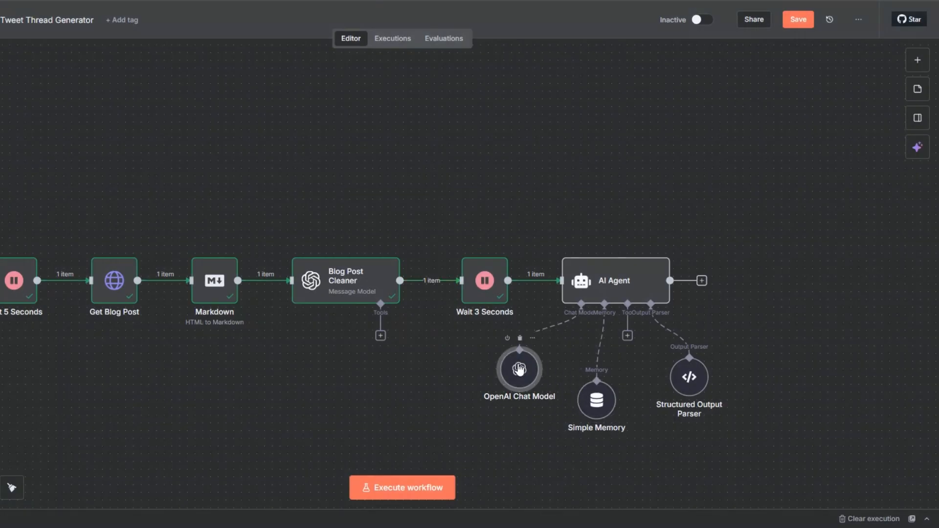
- Align the Simple Memory and Structured Output Parser nodes in a row with the OpenAI Chat Model and save the workflow
{"action": "left_click_drag", "start_coordinate": [596, 399], "coordinate": [604, 370]}
{"action": "left_click_drag", "start_coordinate": [686, 374], "coordinate": [685, 366]}
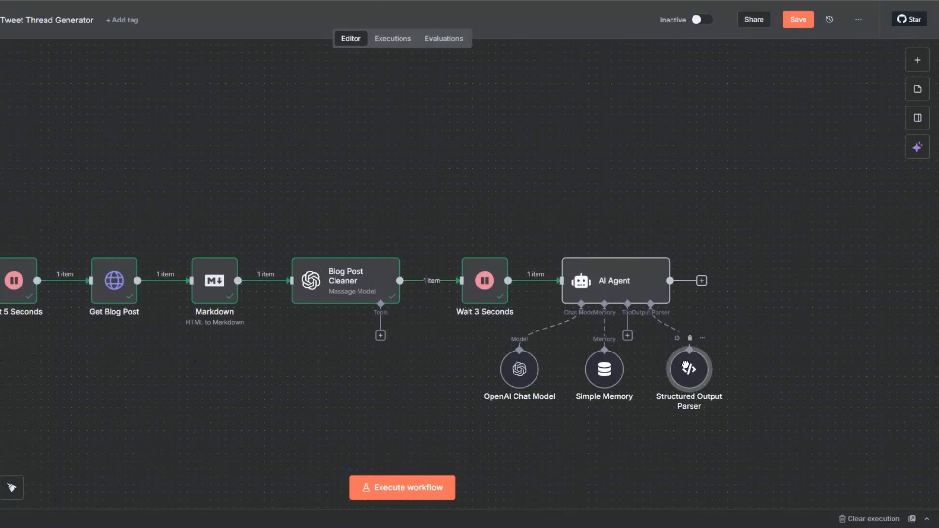
{"action": "key", "text": "ctrl+s"}
- Execute the AI Agent node and review the generated tweet in its output
{"action": "right_click", "coordinate": [603, 286]}
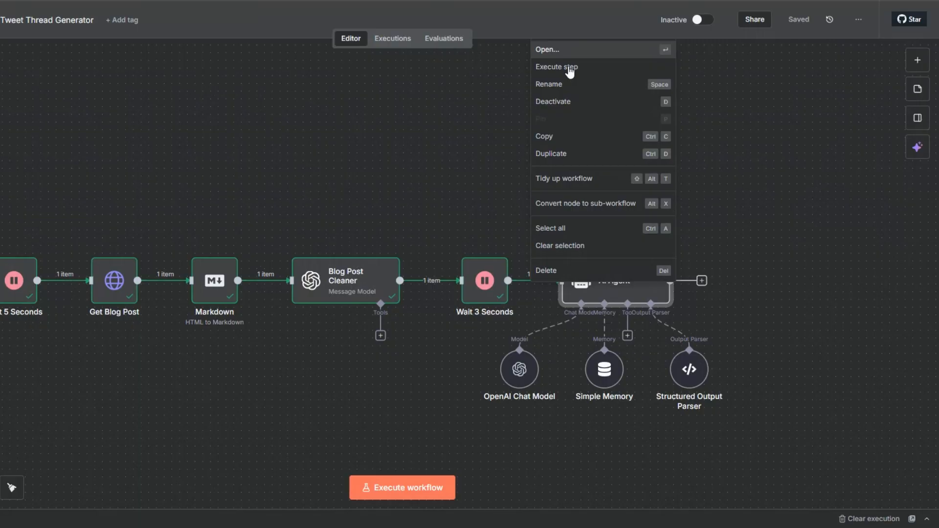
{"action": "left_click", "coordinate": [547, 49]}
{"action": "left_click", "coordinate": [447, 43]}
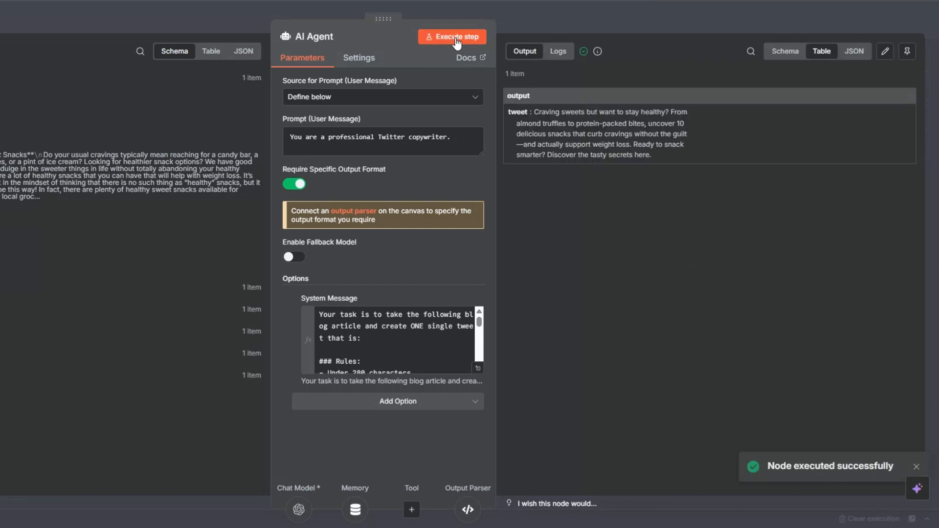
{"action": "left_click_drag", "start_coordinate": [534, 112], "coordinate": [668, 157]}
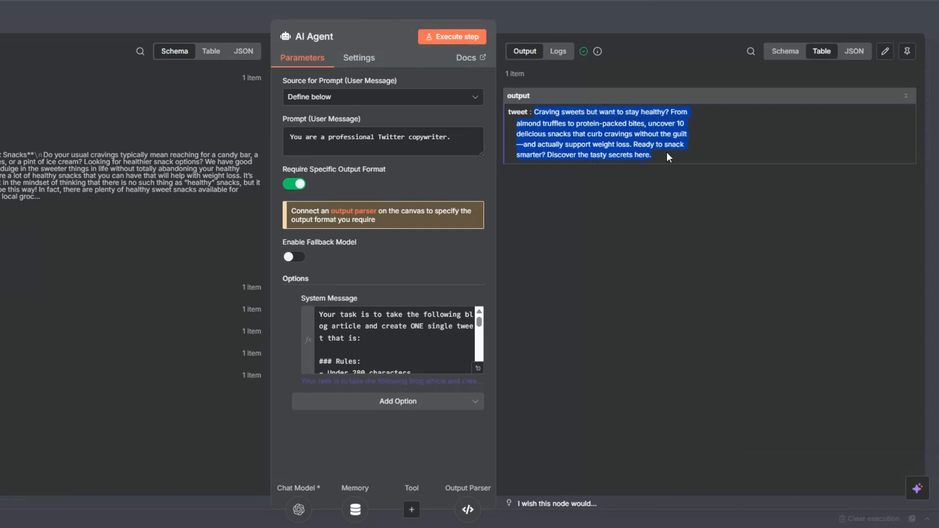
{"action": "left_click", "coordinate": [668, 219]}
{"action": "key", "text": "Escape"}
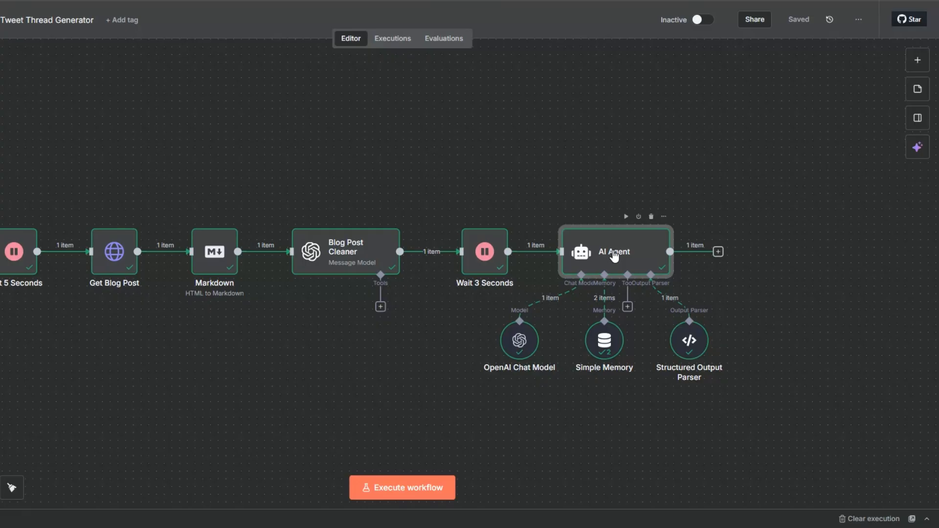
- Rename the AI Agent node as Tweets Generator and save the workflow
{"action": "key", "text": "F2"}
{"action": "type", "text": "Twee"}
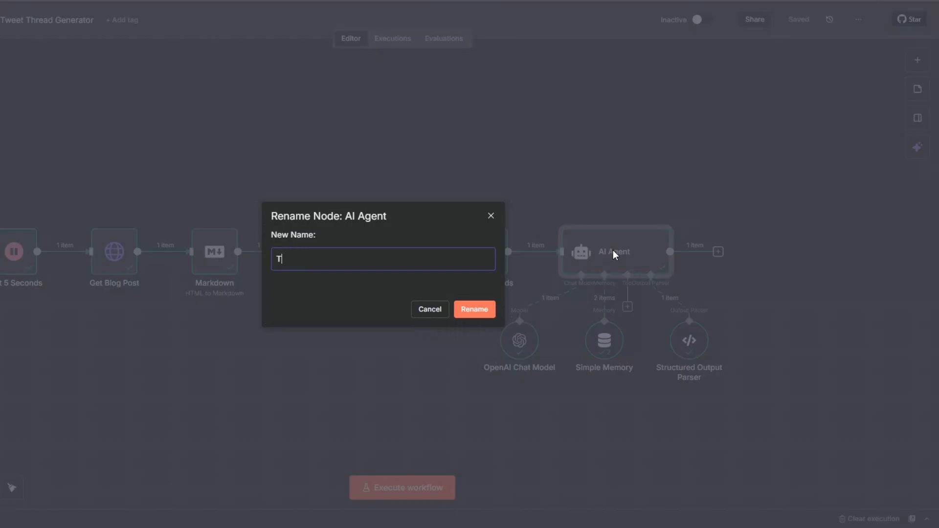
{"action": "type", "text": "ts Generator"}
{"action": "left_click", "coordinate": [478, 309]}
{"action": "left_click", "coordinate": [797, 24]}
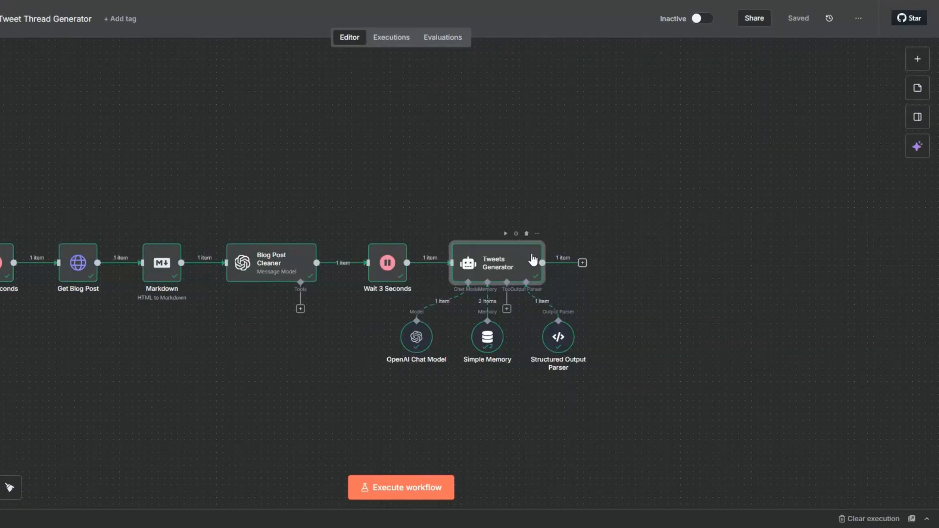
- Add an Edit Fields node after Tweets Generator that sets output.tweet to {{ $json.output.tweet }} as a string, and execute it
{"action": "left_click", "coordinate": [582, 263]}
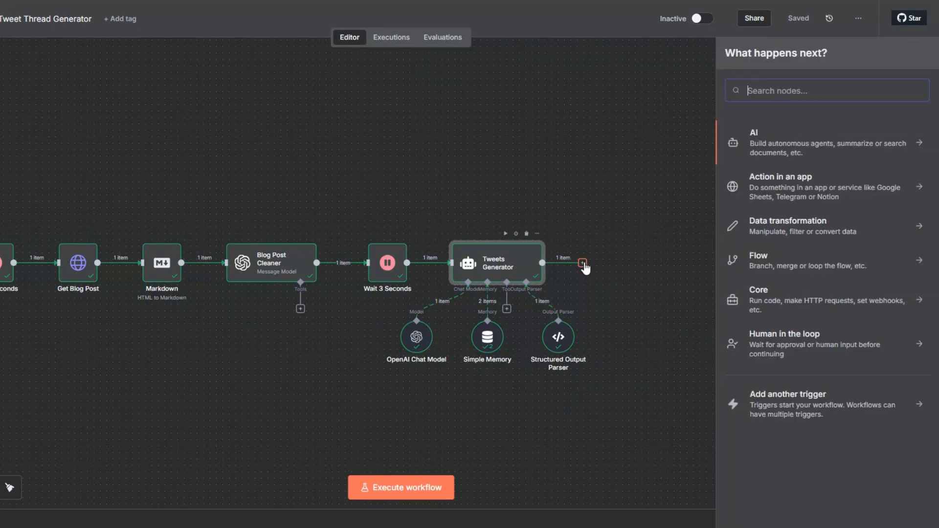
{"action": "type", "text": "ed"}
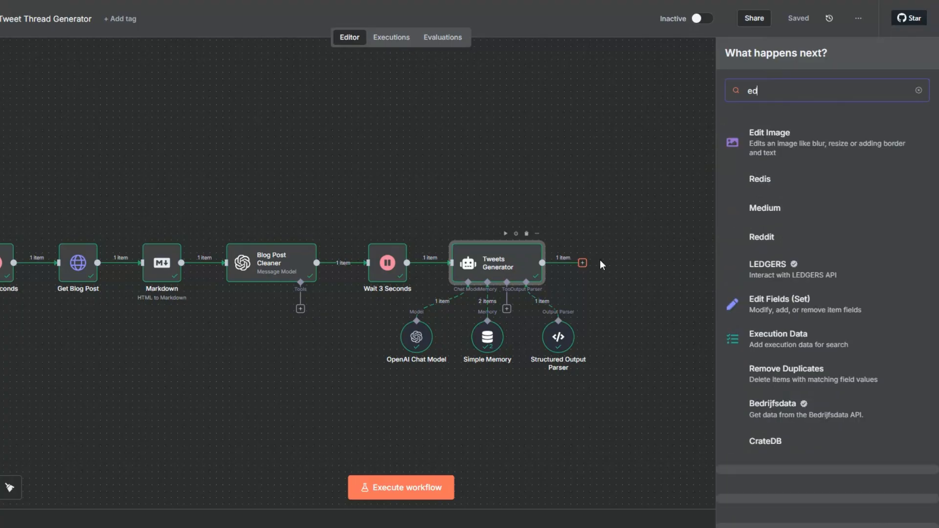
{"action": "left_click", "coordinate": [767, 297]}
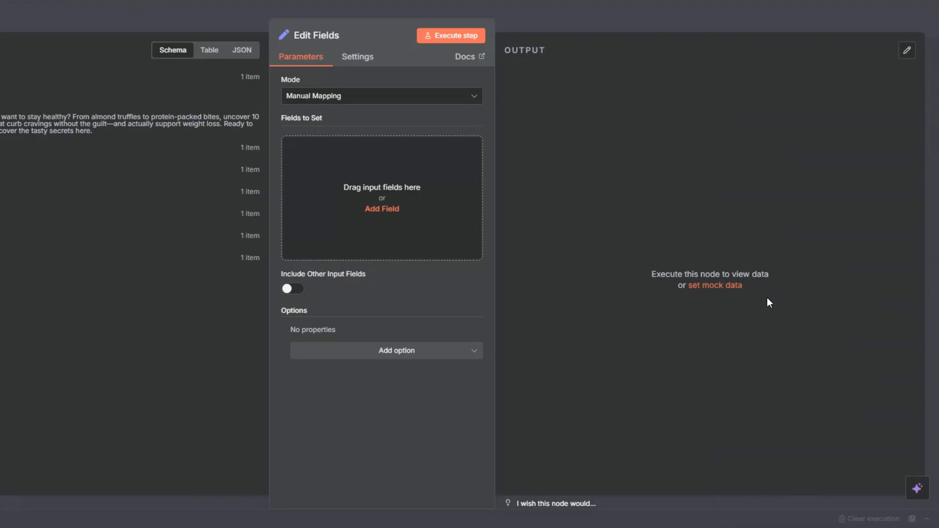
{"action": "left_click_drag", "start_coordinate": [126, 118], "coordinate": [303, 174]}
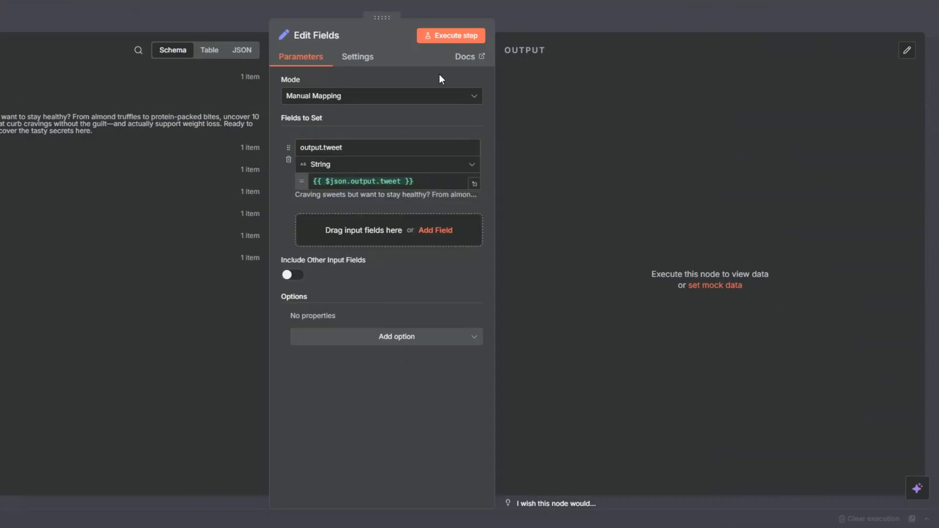
{"action": "left_click", "coordinate": [453, 37]}
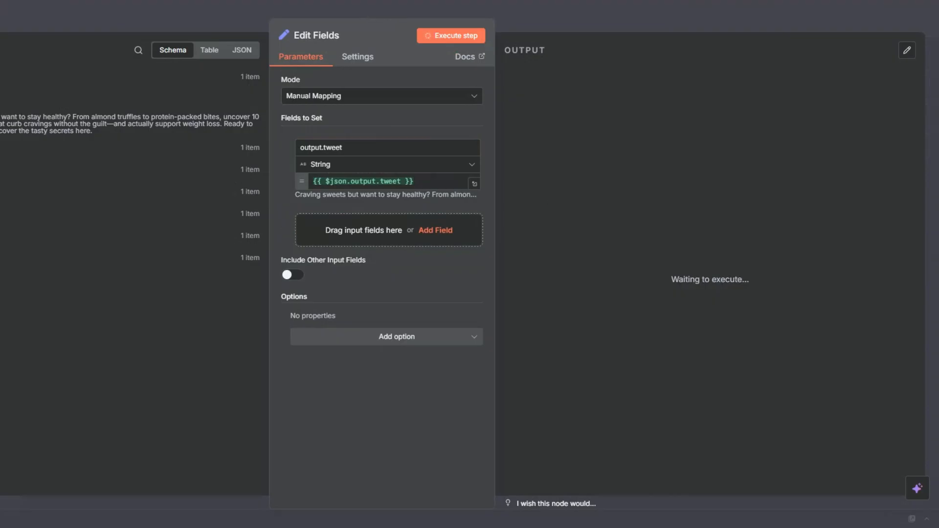
{"action": "key", "text": "Escape"}
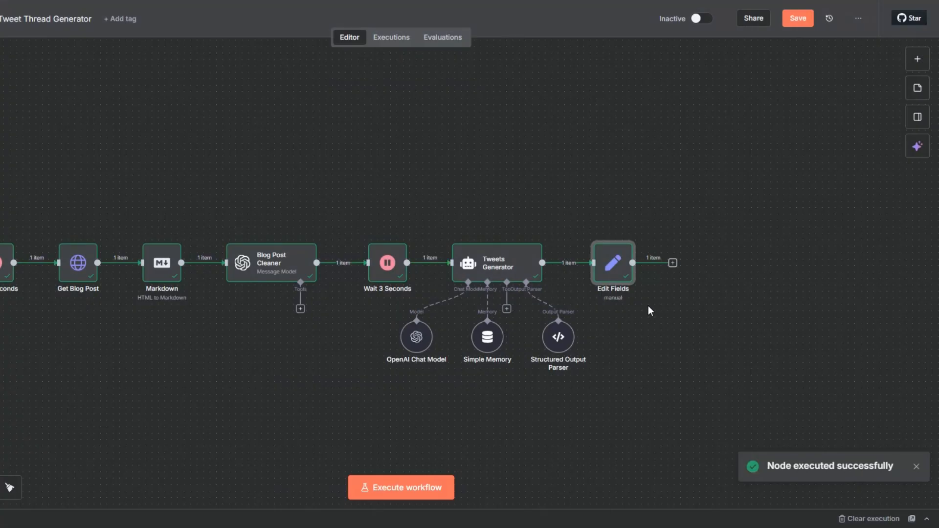
- Add a Gmail node with the Send message and wait for response action after the Edit Fields node
{"action": "left_click", "coordinate": [672, 264]}
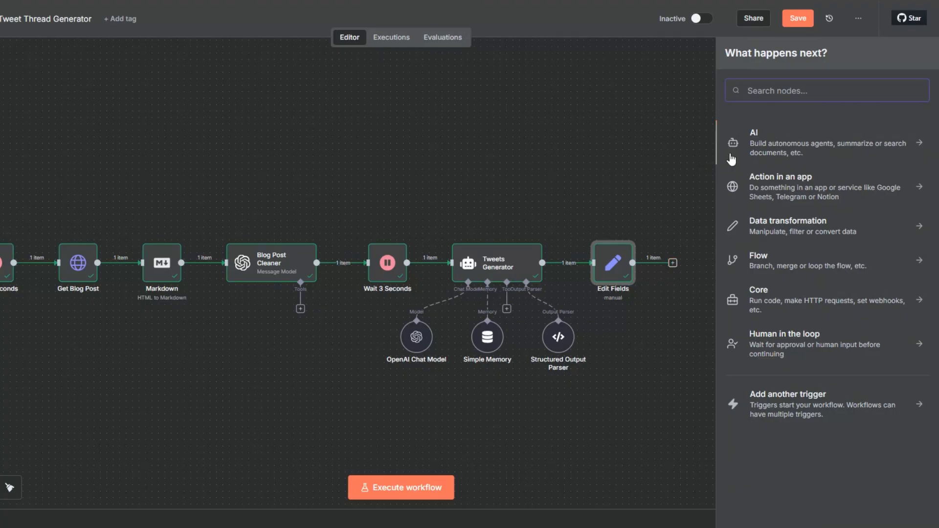
{"action": "type", "text": "gmail"}
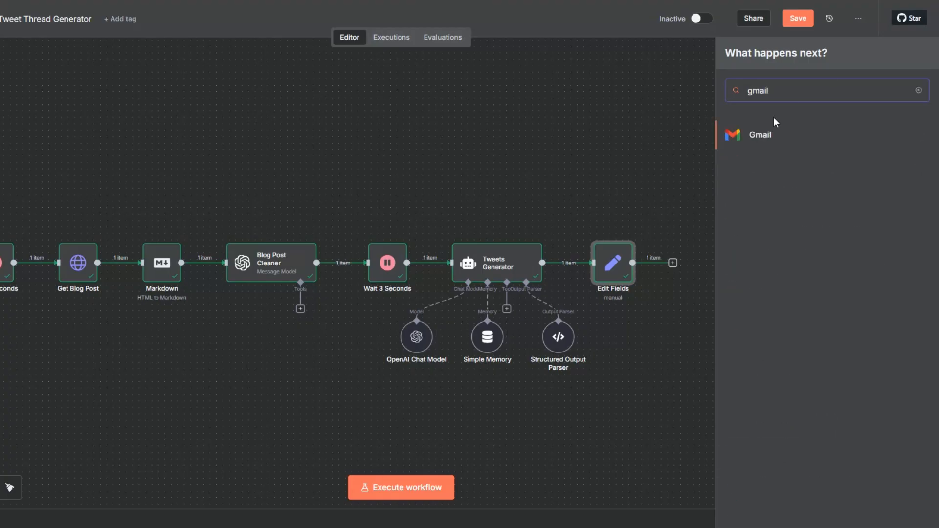
{"action": "left_click", "coordinate": [770, 136]}
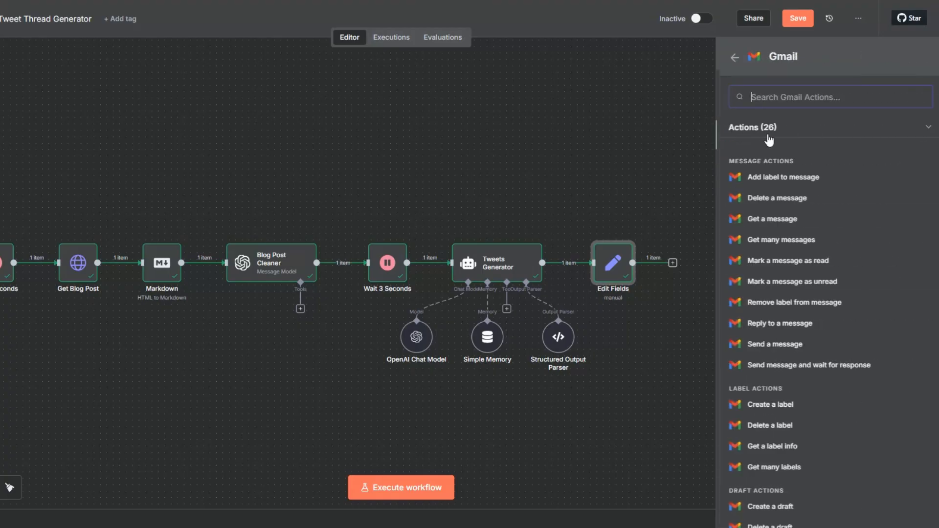
{"action": "left_click", "coordinate": [777, 363]}
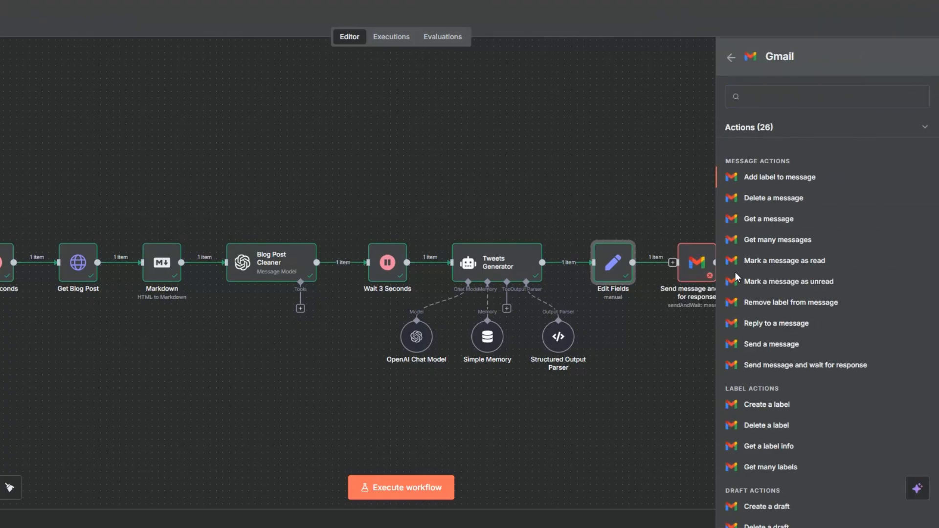
{"action": "left_click", "coordinate": [314, 93]}
{"action": "left_click", "coordinate": [316, 180]}
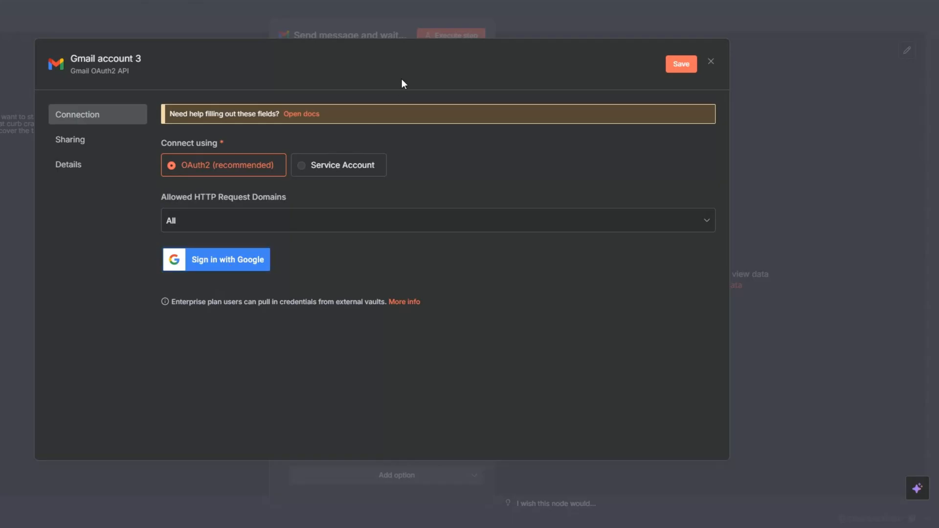
{"action": "left_click", "coordinate": [710, 62]}
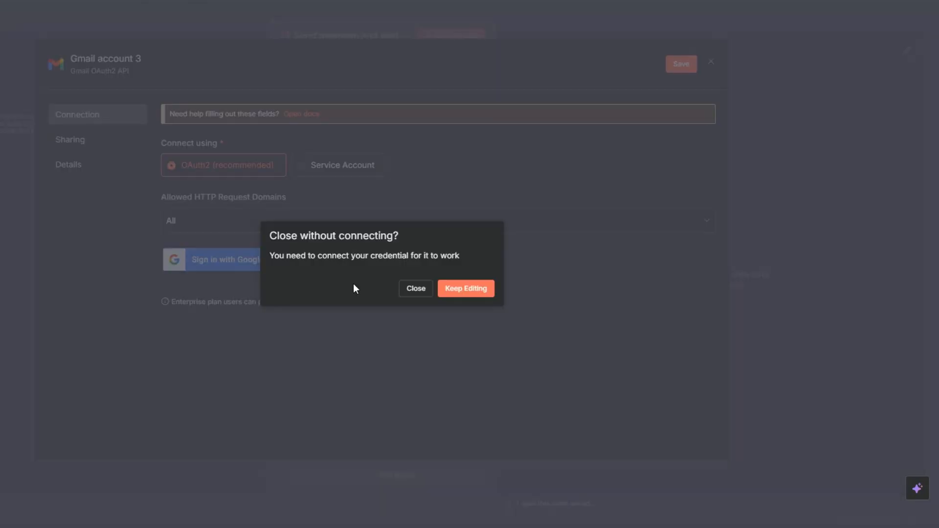
{"action": "left_click", "coordinate": [413, 289]}
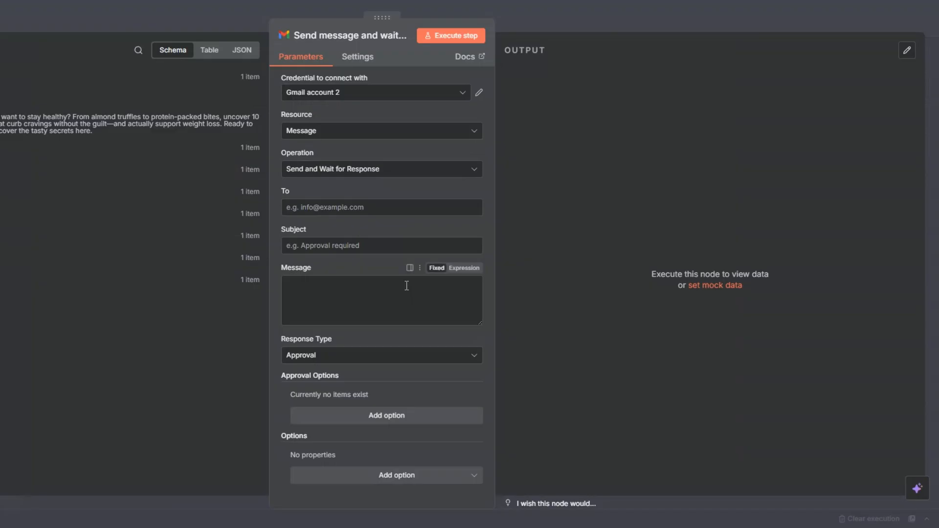
- Map the recipient to the form submission's email field, set the subject "Here's a Tweet Generated for you approval!" and the message to {{ $json.output.tweet }}
{"action": "left_click", "coordinate": [335, 208]}
{"action": "left_click", "coordinate": [10, 279]}
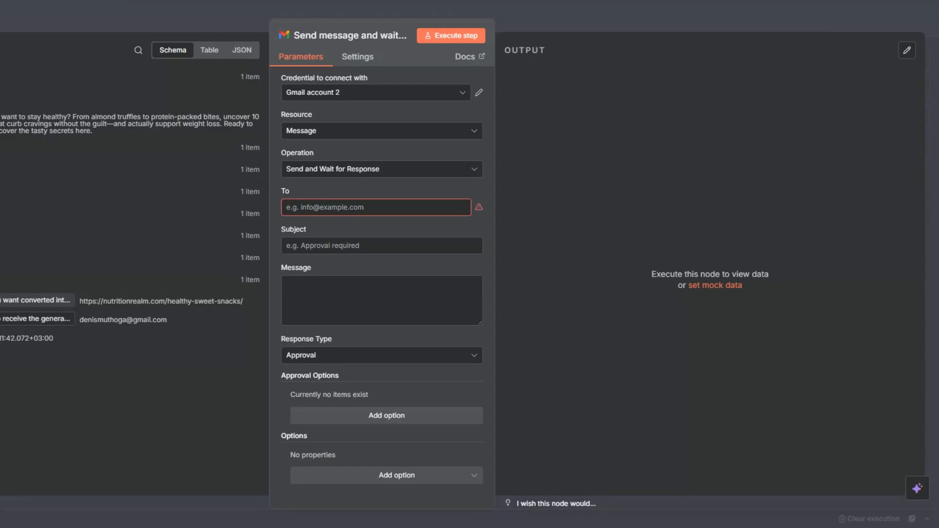
{"action": "left_click_drag", "start_coordinate": [30, 318], "coordinate": [373, 204]}
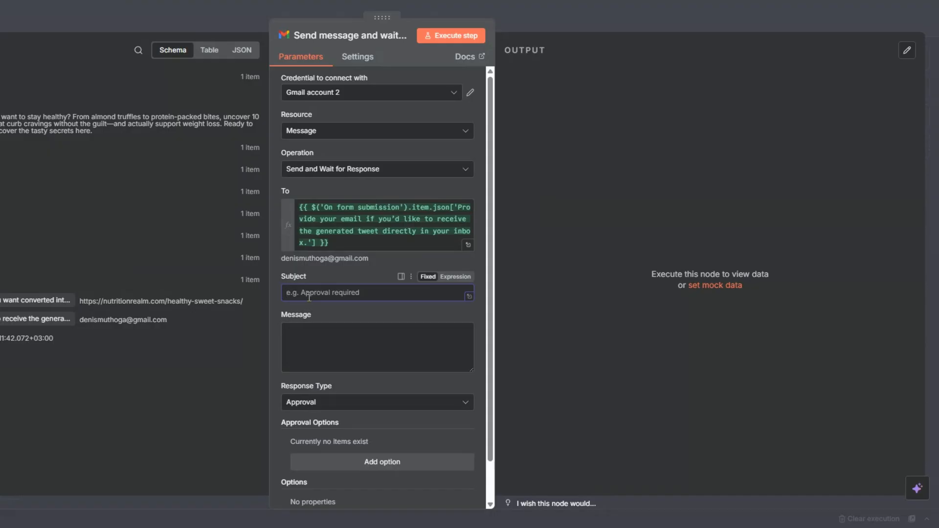
{"action": "type", "text": "Here's a Tweet Generated for you approval!"}
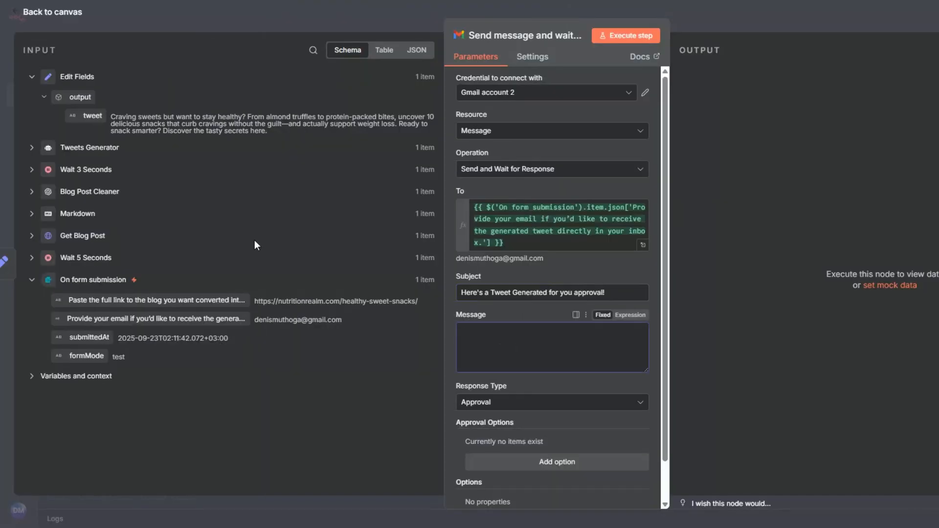
{"action": "left_click_drag", "start_coordinate": [88, 116], "coordinate": [508, 340]}
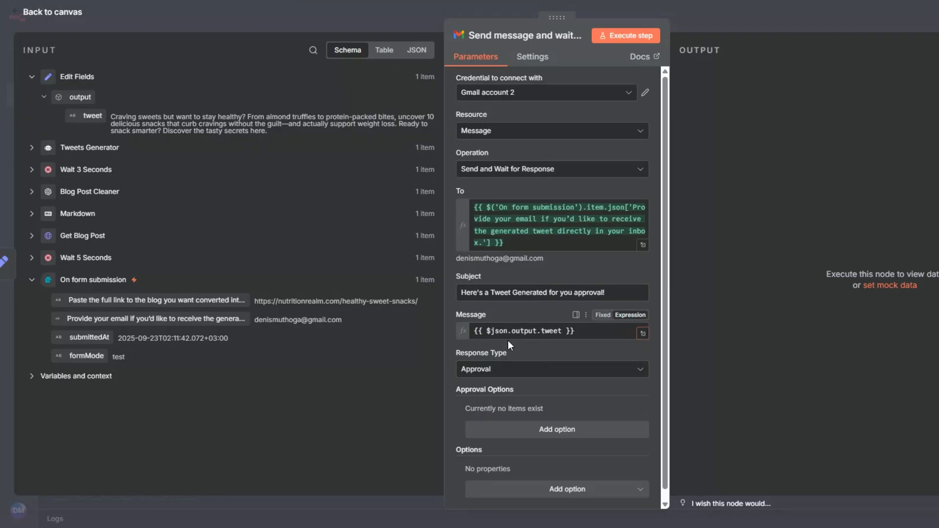
- Use the Approval response type and add an approval option with the type Approve and Disapprove
{"action": "left_click", "coordinate": [513, 384]}
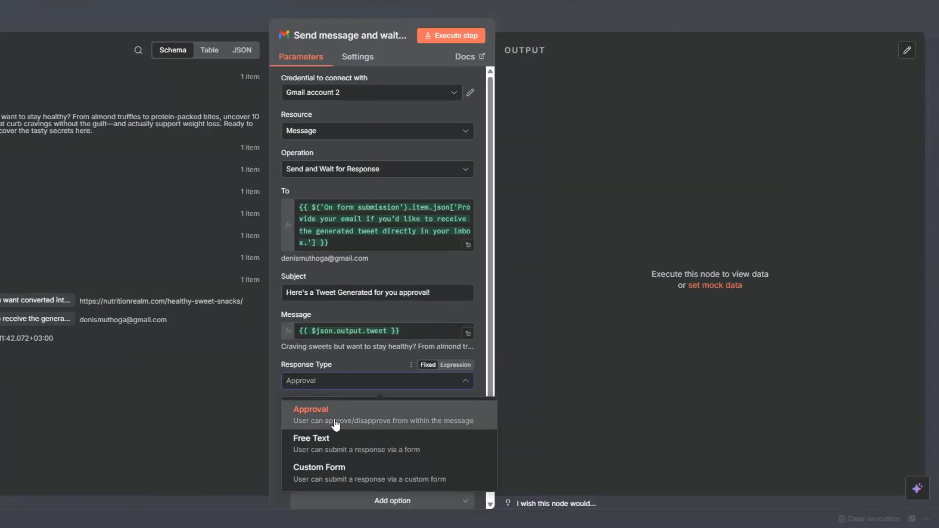
{"action": "left_click", "coordinate": [509, 415]}
{"action": "scroll", "coordinate": [515, 320], "scroll_direction": "down", "scroll_amount": 1}
{"action": "left_click", "coordinate": [351, 419]}
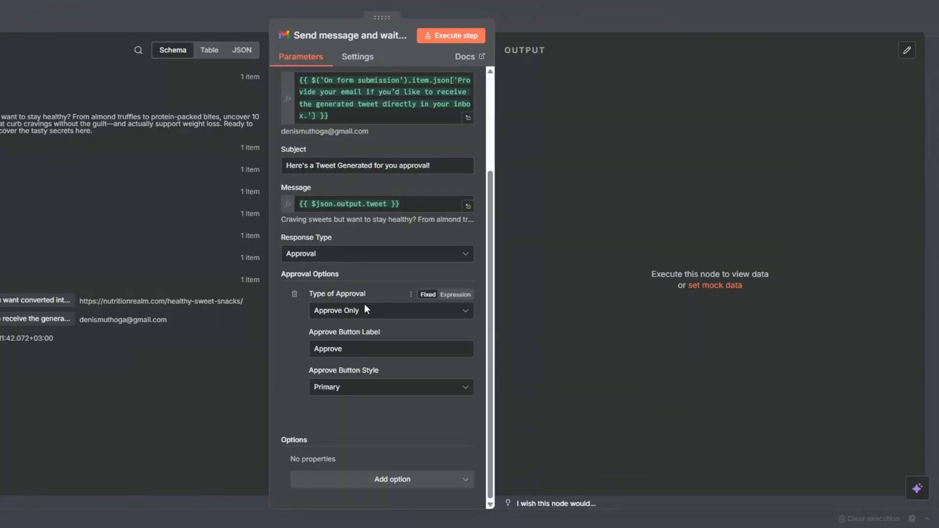
{"action": "left_click", "coordinate": [351, 315]}
{"action": "left_click", "coordinate": [354, 360]}
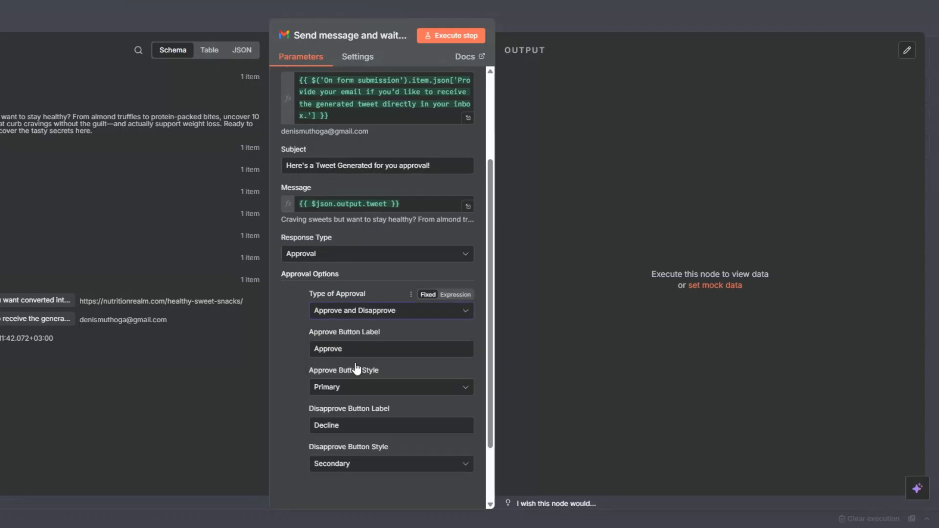
- Change the disapprove button's label to Disapprove
{"action": "scroll", "coordinate": [346, 336], "scroll_direction": "down", "scroll_amount": 2}
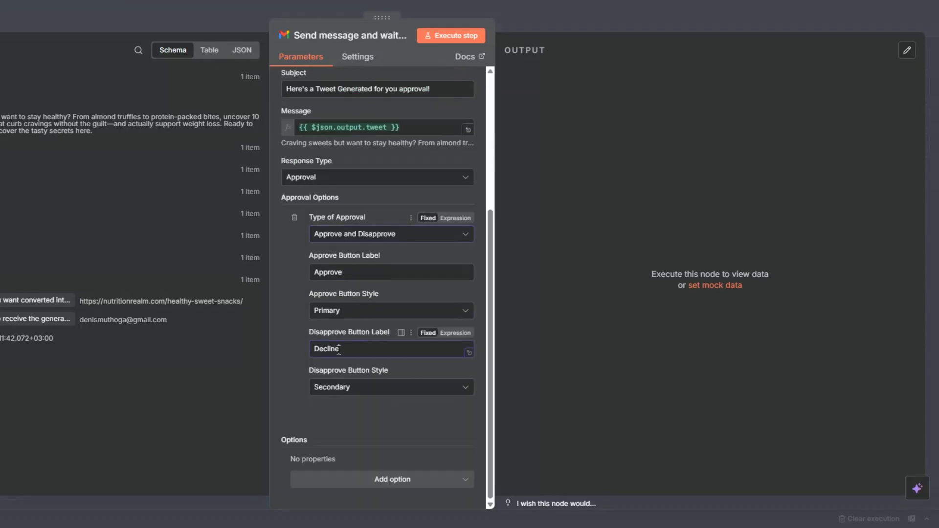
{"action": "double_click", "coordinate": [320, 349]}
{"action": "type", "text": "Dis"}
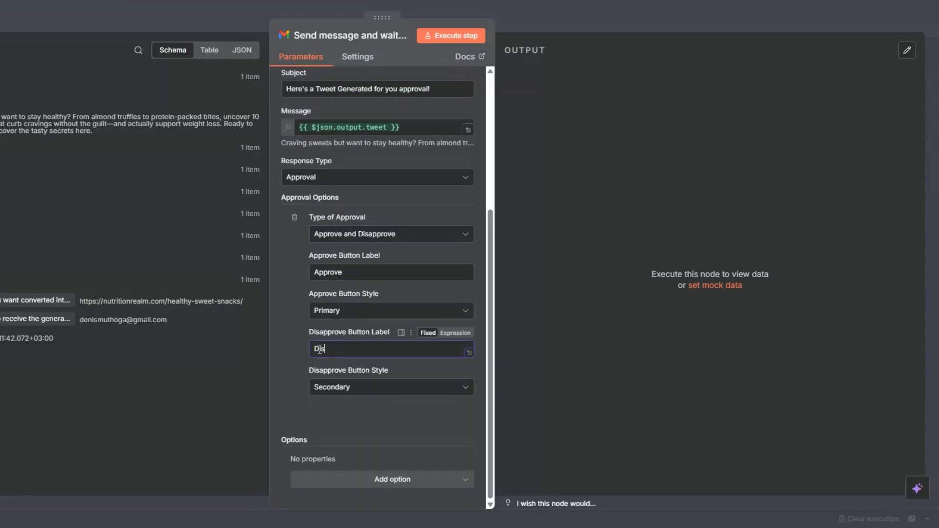
{"action": "type", "text": "approve"}
- Add the Append n8n Attribution option switched off, and execute the Gmail node
{"action": "left_click", "coordinate": [376, 479]}
{"action": "left_click", "coordinate": [347, 448]}
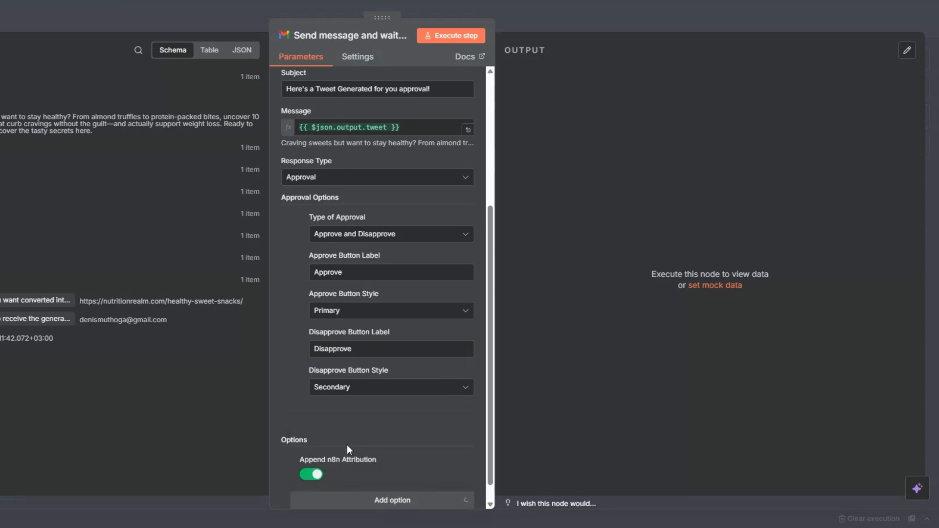
{"action": "left_click", "coordinate": [320, 475]}
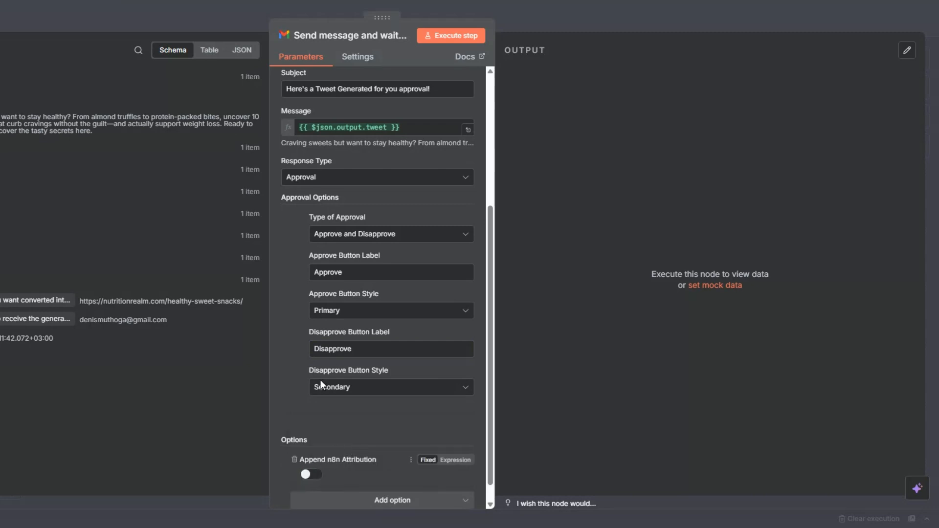
{"action": "left_click", "coordinate": [437, 37]}
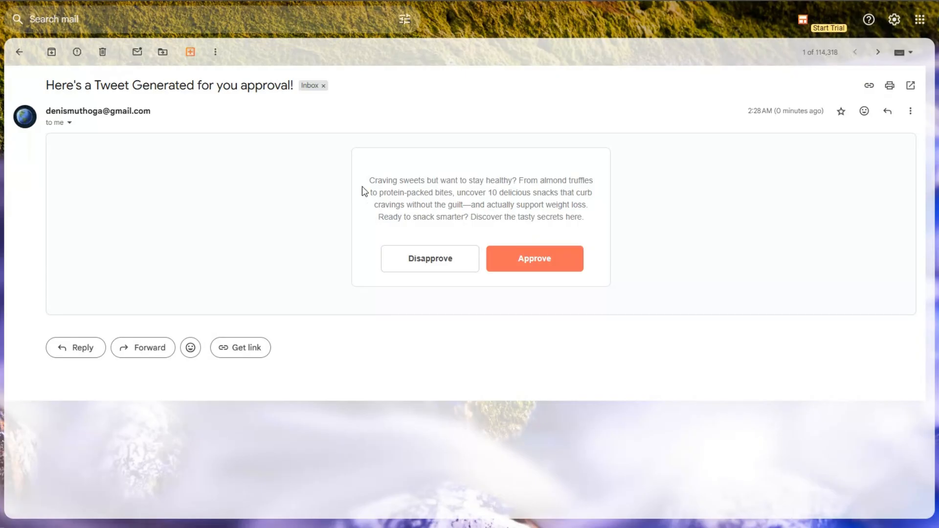
- Check the subject and tweet text in the received approval email in Gmail, and disapprove the tweet
{"action": "left_click_drag", "start_coordinate": [62, 86], "coordinate": [214, 86]}
{"action": "left_click_drag", "start_coordinate": [426, 193], "coordinate": [434, 196]}
{"action": "left_click_drag", "start_coordinate": [375, 181], "coordinate": [582, 229]}
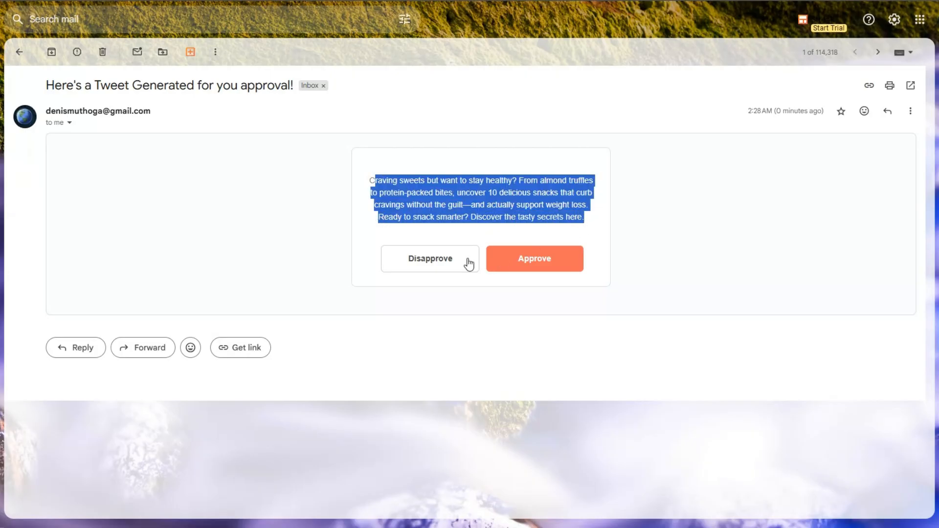
{"action": "left_click", "coordinate": [431, 263]}
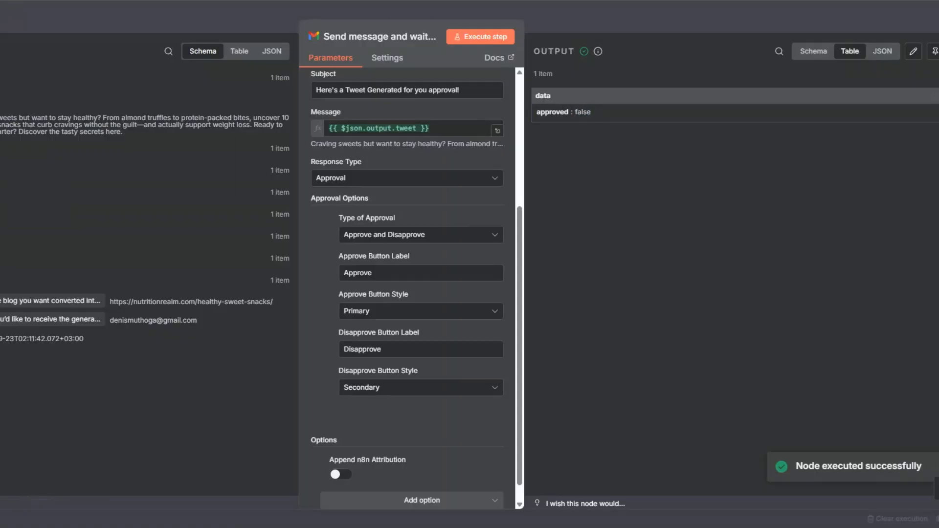
- Return to the workflow canvas and add an If node after the Send message and wait for response node
{"action": "key", "text": "Escape"}
{"action": "left_click", "coordinate": [785, 263]}
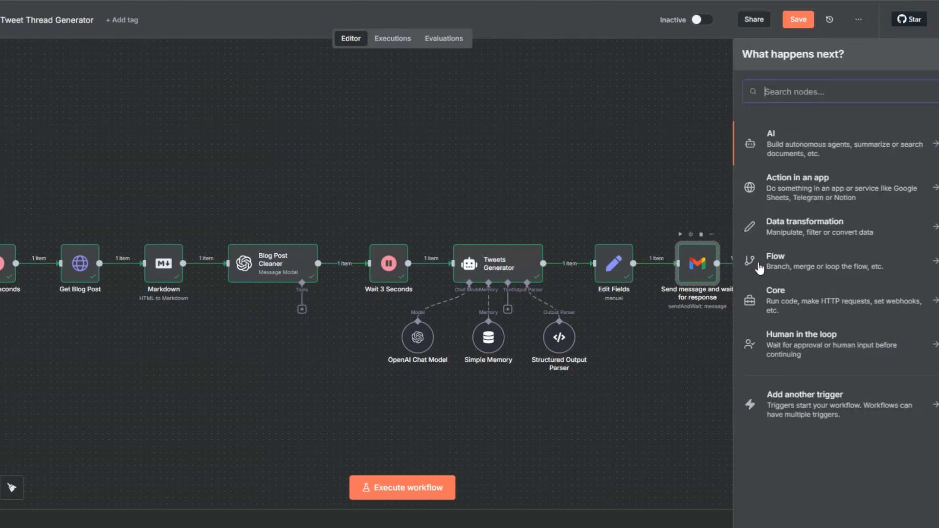
{"action": "type", "text": "if"}
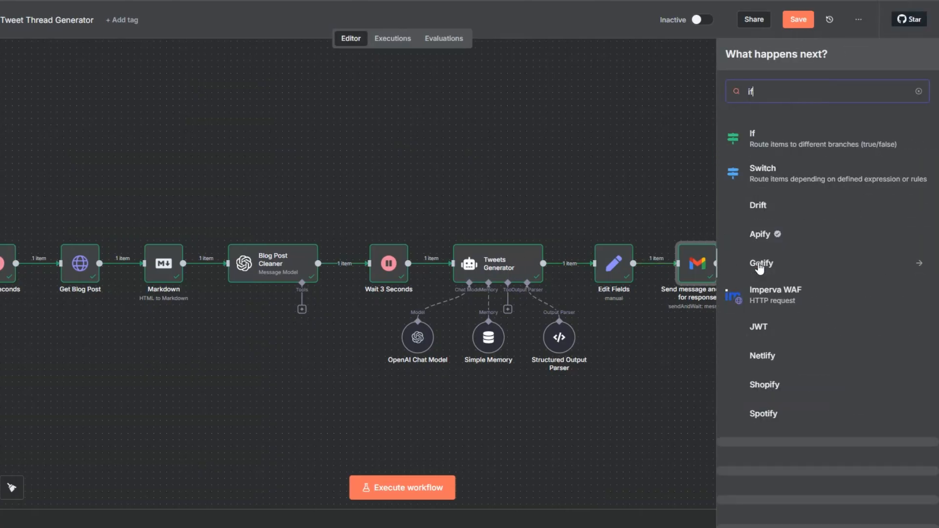
{"action": "left_click", "coordinate": [763, 139]}
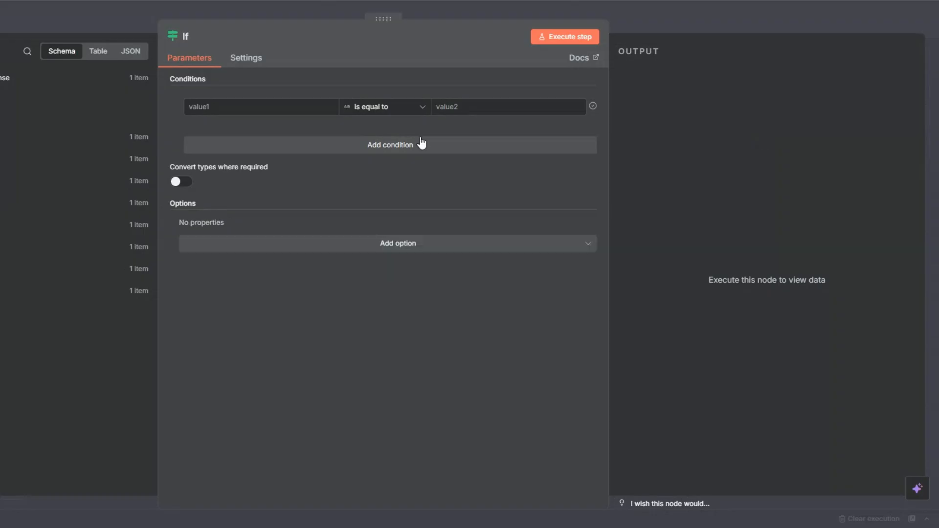
- Set the If condition to check that {{ $json.data.approved }} is true as a Boolean
{"action": "left_click", "coordinate": [201, 106]}
{"action": "type", "text": "{{ $json.data.approved }}"}
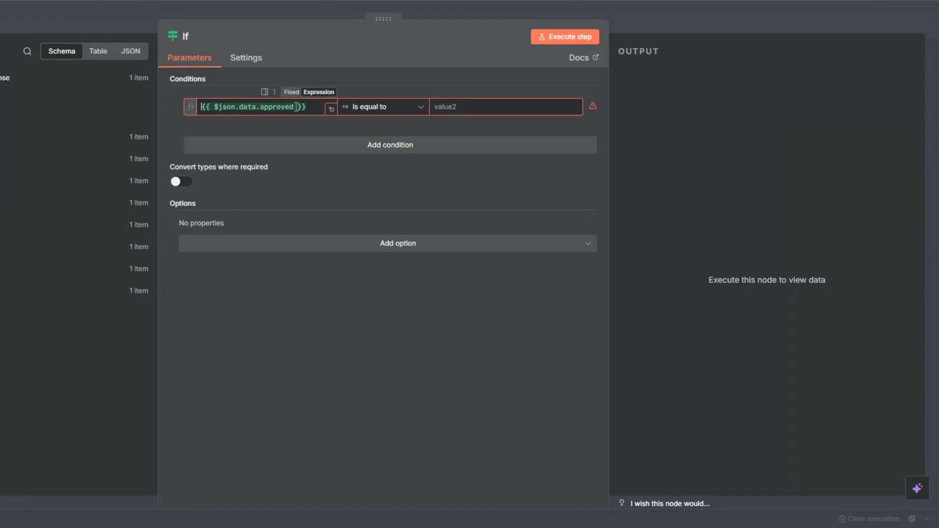
{"action": "left_click", "coordinate": [377, 113]}
{"action": "mouse_move", "coordinate": [388, 198]}
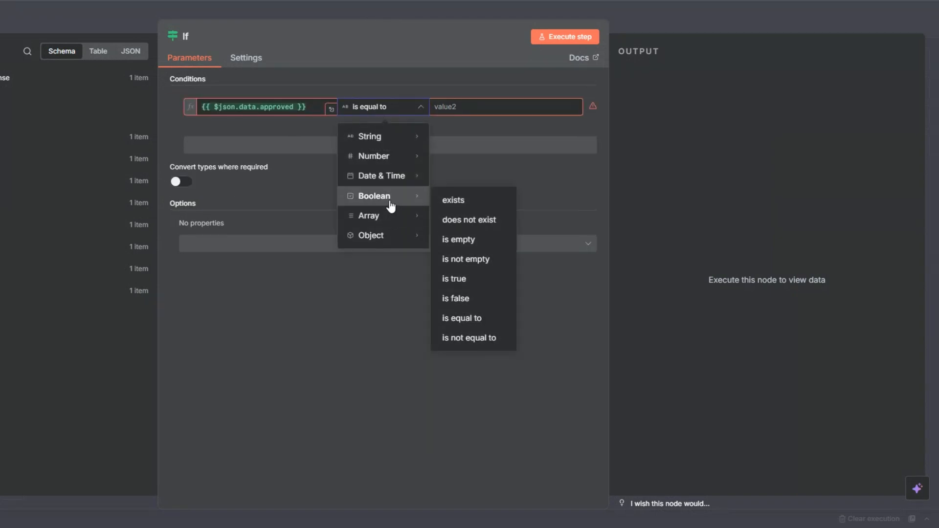
{"action": "left_click", "coordinate": [459, 279]}
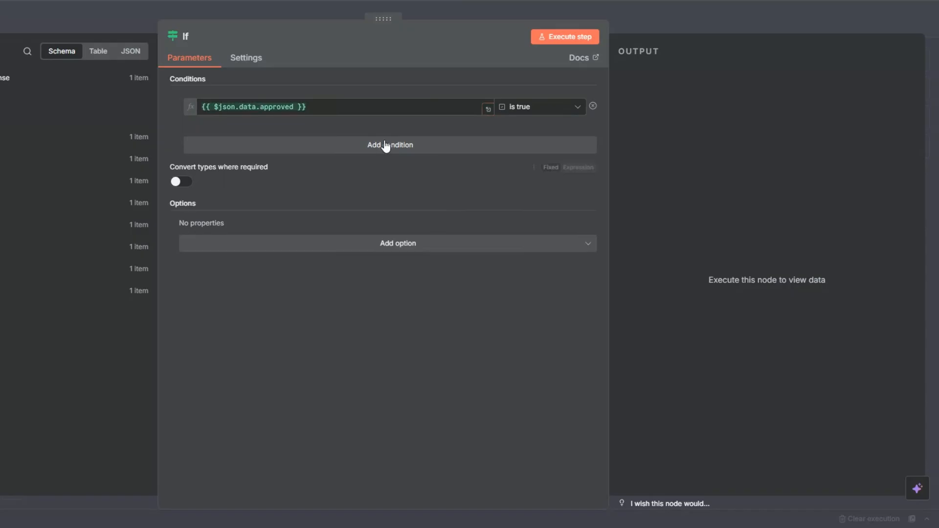
- Execute the If node and check the False Branch output
{"action": "left_click", "coordinate": [568, 36]}
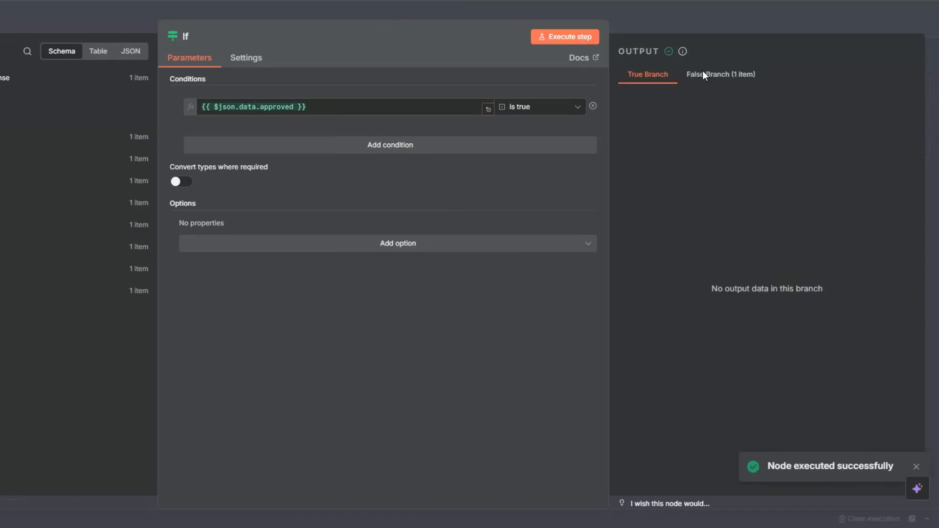
{"action": "left_click", "coordinate": [705, 74]}
{"action": "key", "text": "Escape"}
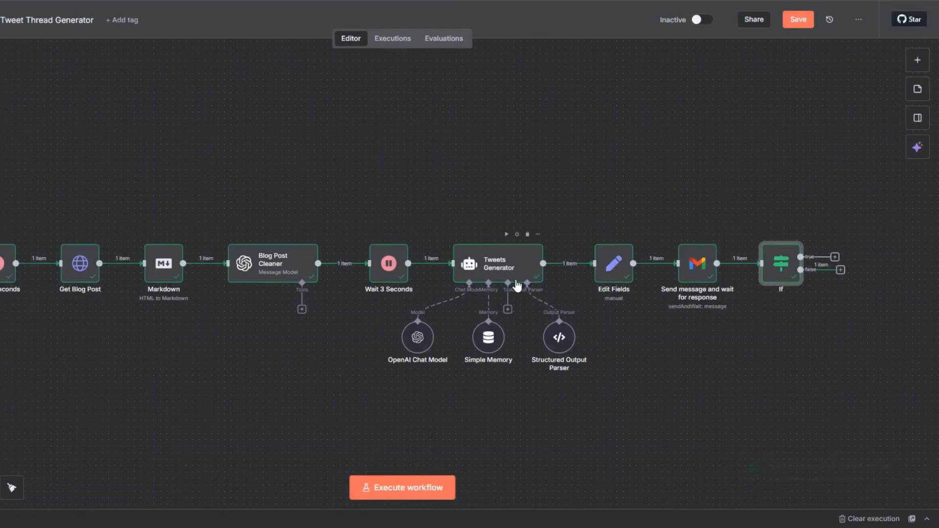
- Add an AI Agent node to the false branch of the If node
{"action": "key", "text": "minus"}
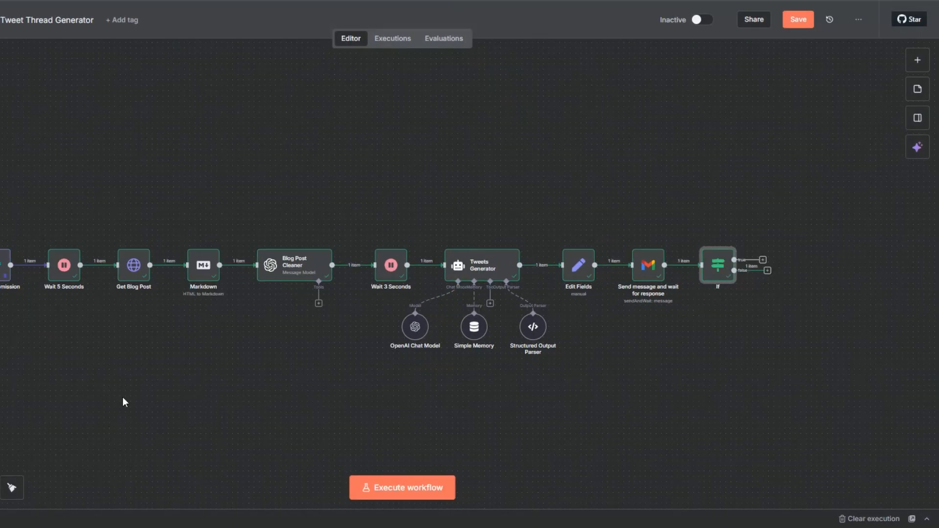
{"action": "left_click_drag", "start_coordinate": [129, 383], "coordinate": [37, 375]}
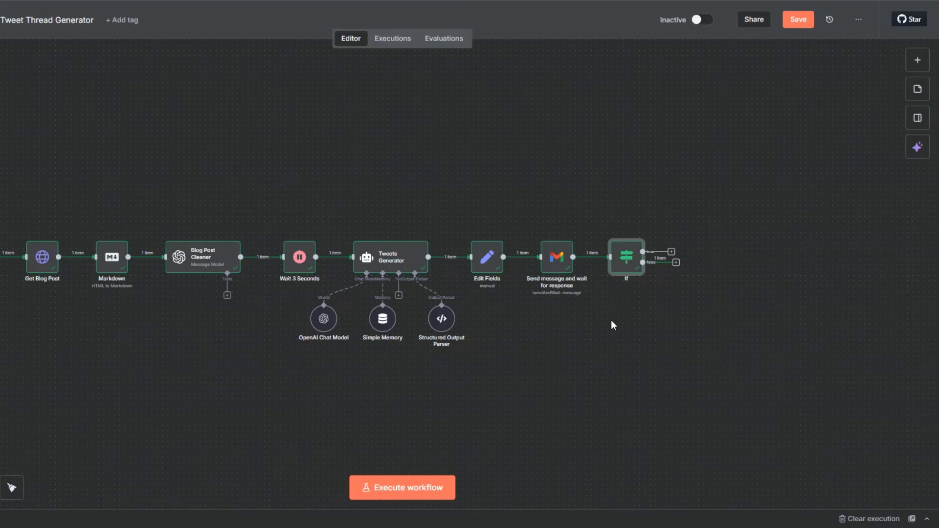
{"action": "left_click", "coordinate": [675, 263]}
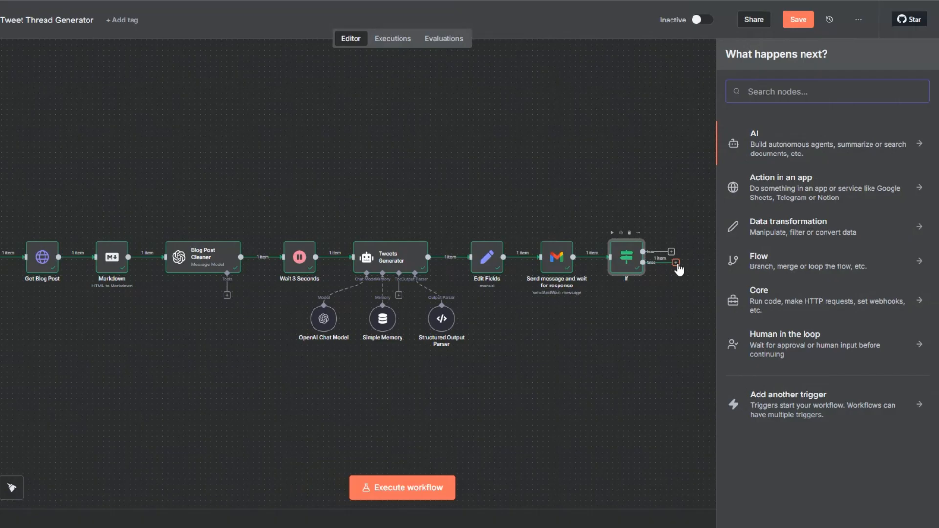
{"action": "left_click", "coordinate": [749, 132]}
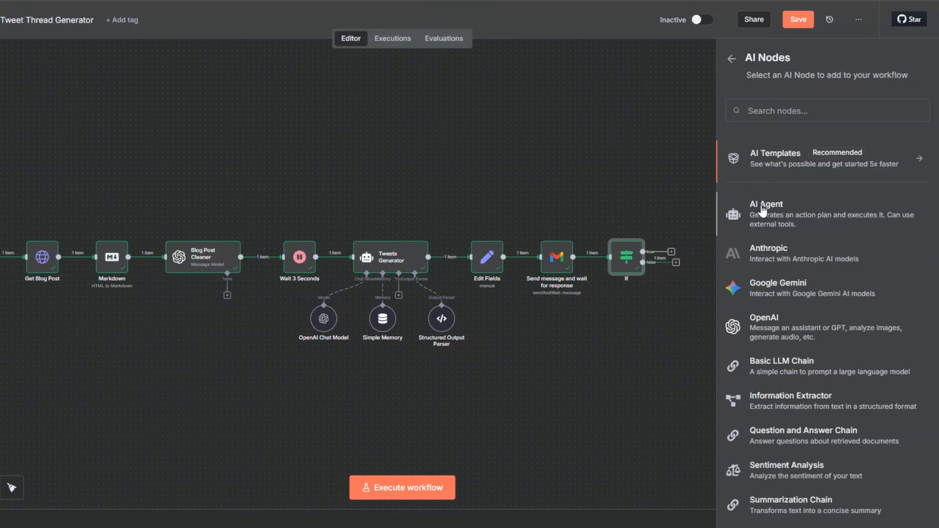
{"action": "left_click", "coordinate": [763, 209]}
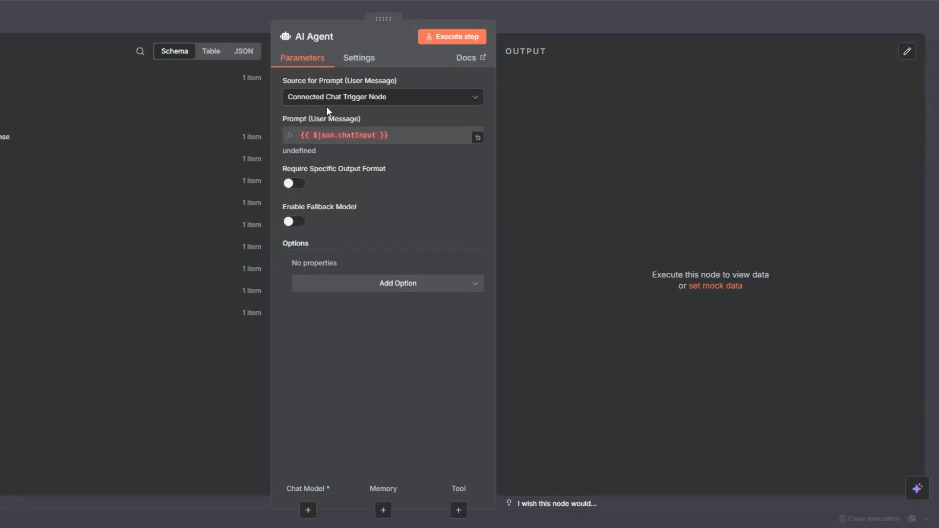
- Define the AI Agent's prompt below as "You are a professional Twitter copywriter." and add a System Message option
{"action": "left_click", "coordinate": [326, 103]}
{"action": "left_click", "coordinate": [323, 171]}
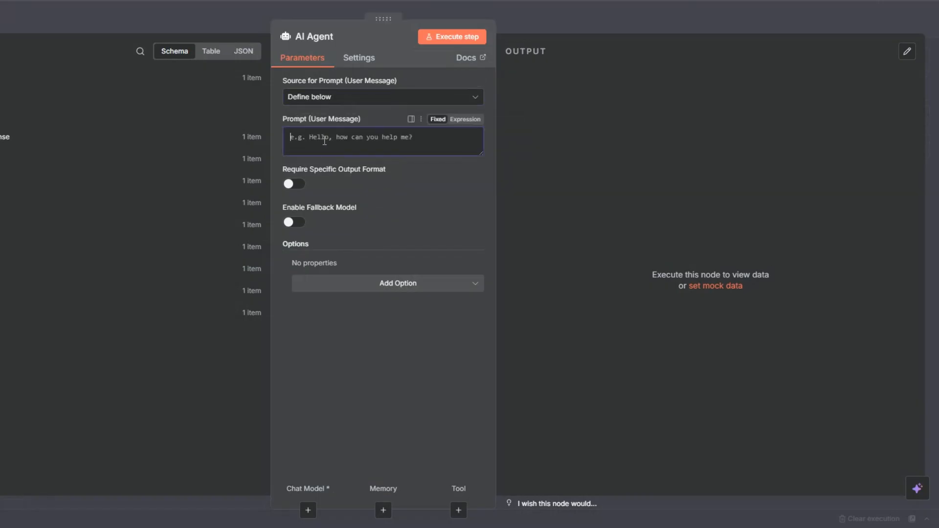
{"action": "left_click", "coordinate": [345, 287]}
{"action": "left_click", "coordinate": [336, 311]}
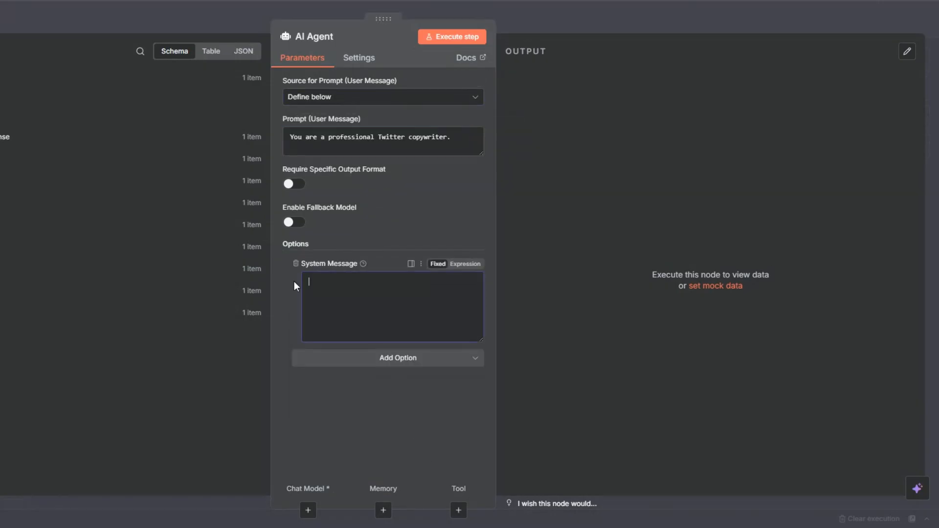
{"action": "left_click", "coordinate": [316, 141]}
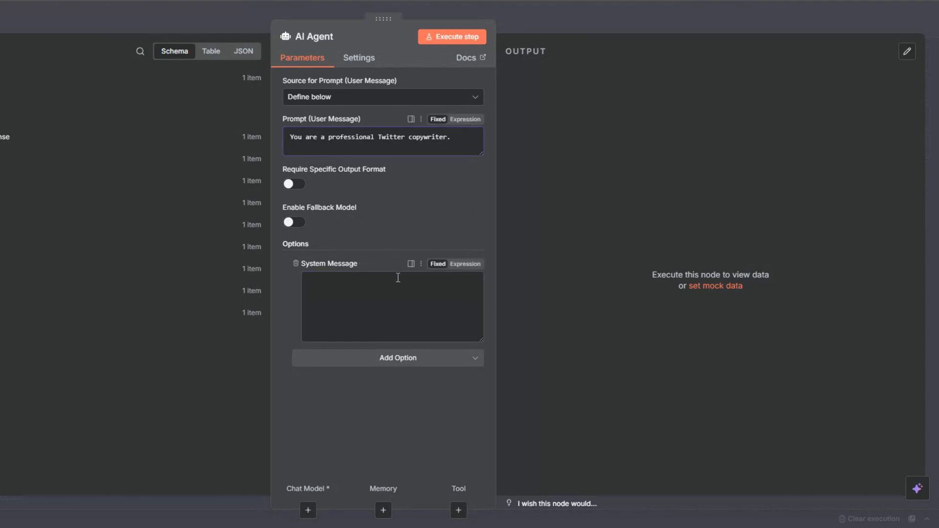
- Make the System Message an expression with the tweet regeneration rules, using Wait 3 Seconds' message.content as blog content and Edit Fields' output.tweet as disapproved tweet
{"action": "left_click", "coordinate": [466, 264]}
{"action": "left_click", "coordinate": [477, 282]}
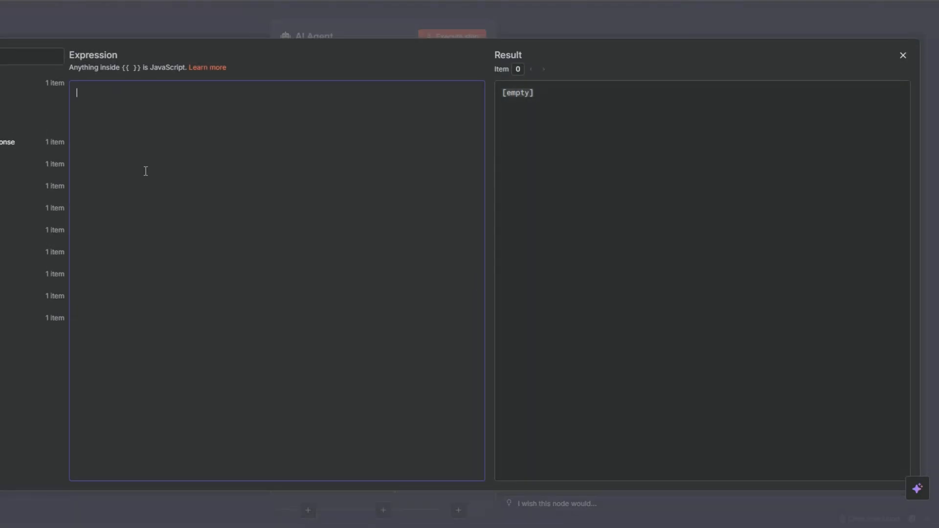
{"action": "type", "text": "You previously wrote a tweet based on a blog post, but it was disapproved. Your task is to regenerate a new version that is different in style and angle, but still meets the requirements.  ### Rules: - Only one tweet. - Under 280 characters. - Must be intriguing, hooking, and engaging. - Avoid repeating the same wording or hook style from the previous attempt. - No links, no hashtags, no emojis.  ### Blog Content: {{ $('Wait 3 Seconds').item.json.message.content }}  ### Previous Disapproved Tweet: {{ $('Edit Fields').item.json.output.tweet }}  ### Output: \"tweet\""}
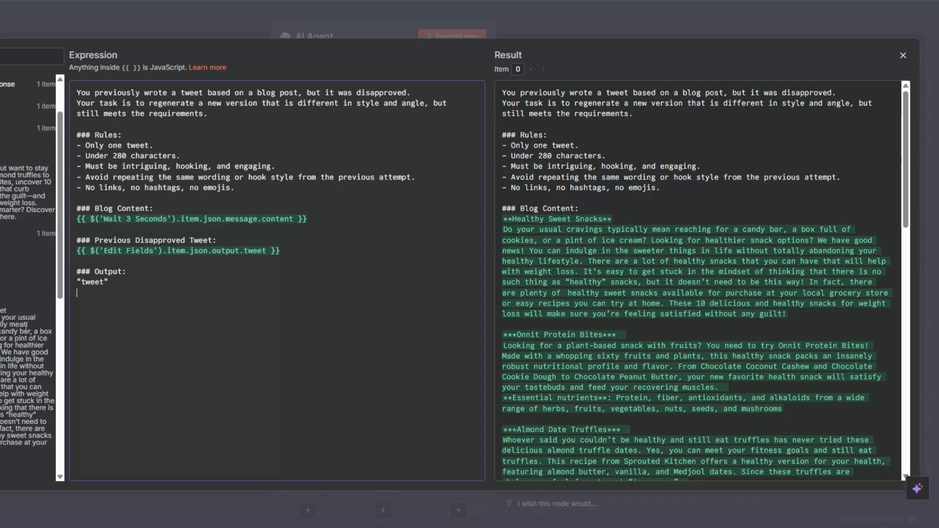
- Examine the System Message variables against the fields of the Wait 3 Seconds and Blog Post Cleaner nodes, and return to the canvas
{"action": "left_click", "coordinate": [167, 146]}
{"action": "left_click", "coordinate": [336, 212]}
{"action": "scroll", "coordinate": [69, 327], "scroll_direction": "down", "scroll_amount": 3}
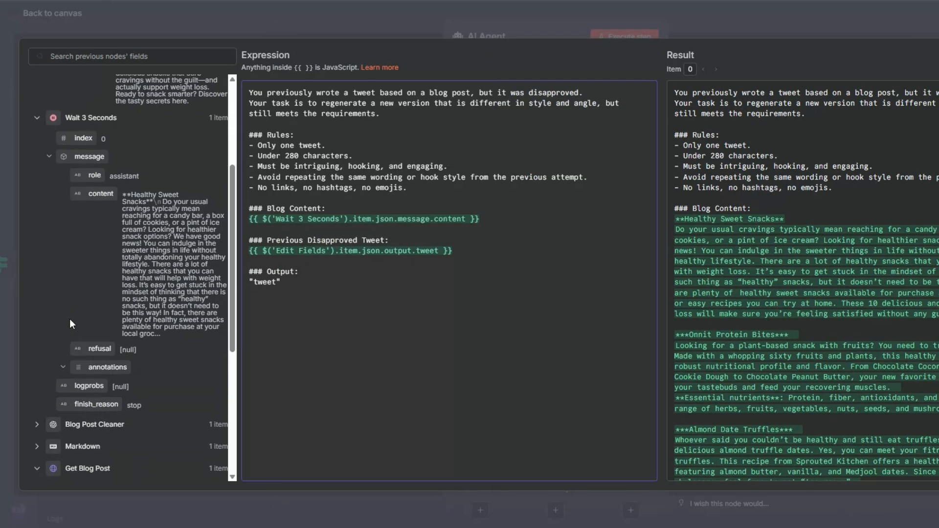
{"action": "left_click", "coordinate": [37, 424]}
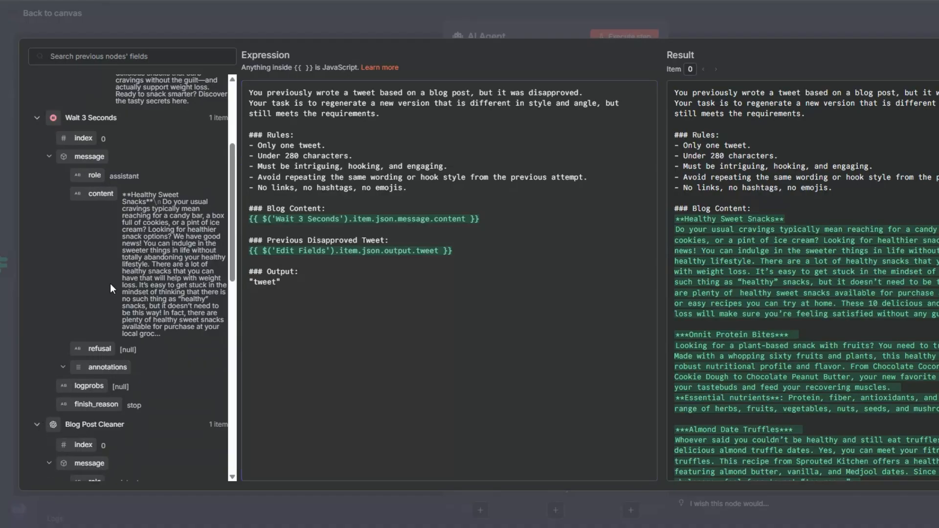
{"action": "scroll", "coordinate": [110, 283], "scroll_direction": "down", "scroll_amount": 6}
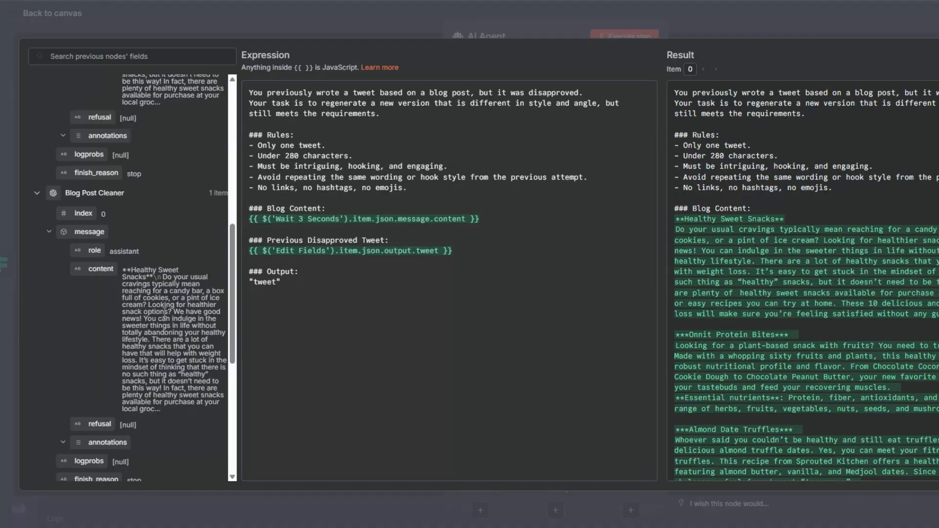
{"action": "left_click", "coordinate": [460, 253]}
{"action": "scroll", "coordinate": [134, 306], "scroll_direction": "up", "scroll_amount": 9}
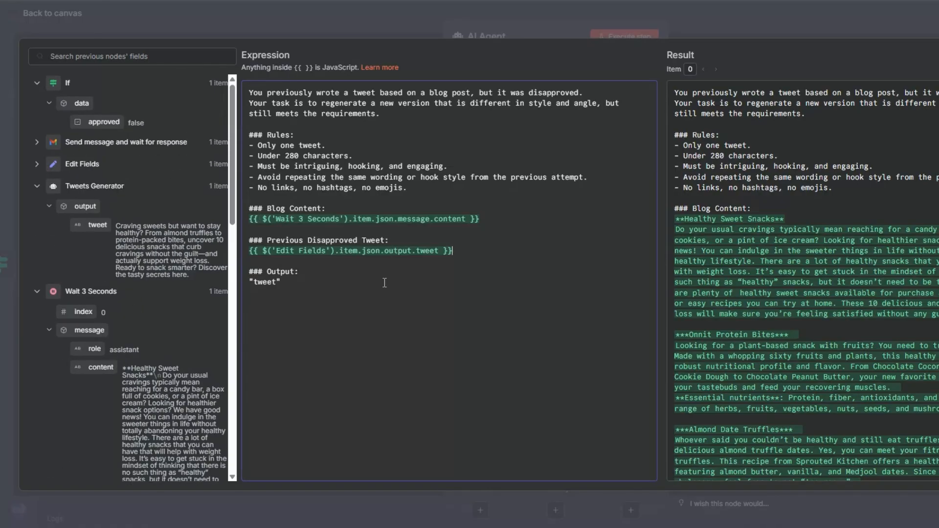
{"action": "key", "text": "Escape"}
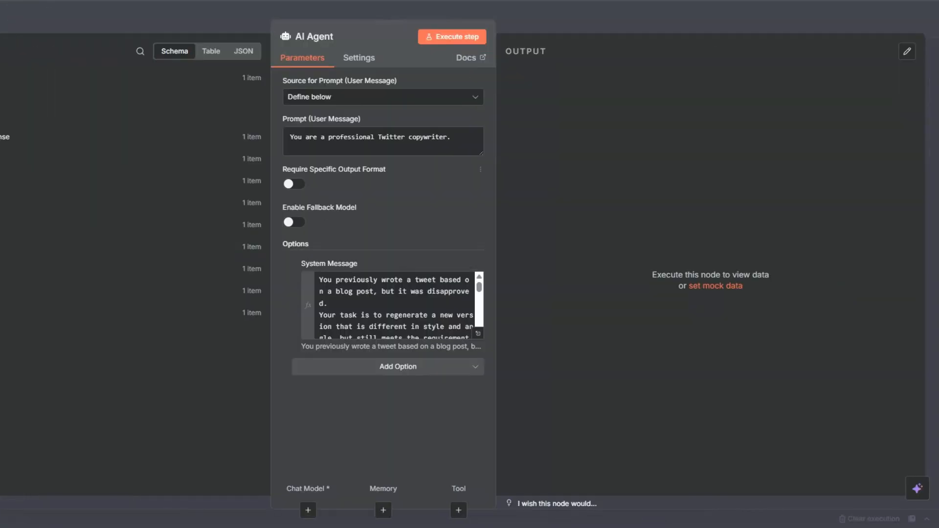
{"action": "key", "text": "Escape"}
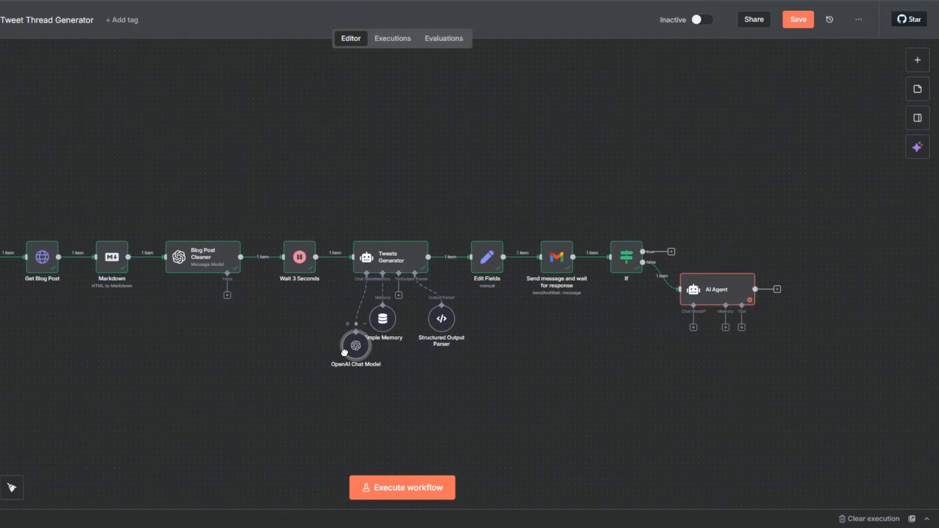
- Connect the OpenAI Chat Model to the new AI Agent and enable the agent's Require Specific Output Format option
{"action": "left_click_drag", "start_coordinate": [344, 352], "coordinate": [478, 373]}
{"action": "left_click_drag", "start_coordinate": [693, 326], "coordinate": [490, 350]}
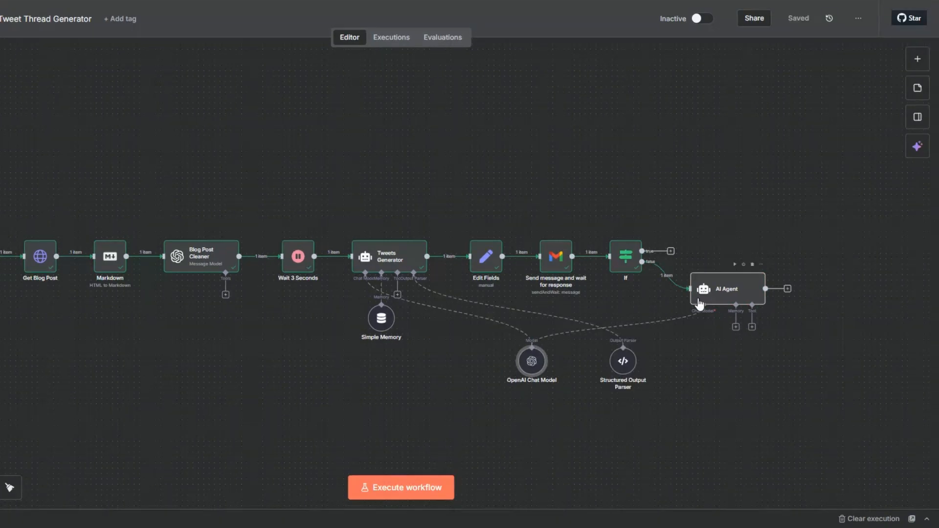
{"action": "right_click", "coordinate": [718, 291]}
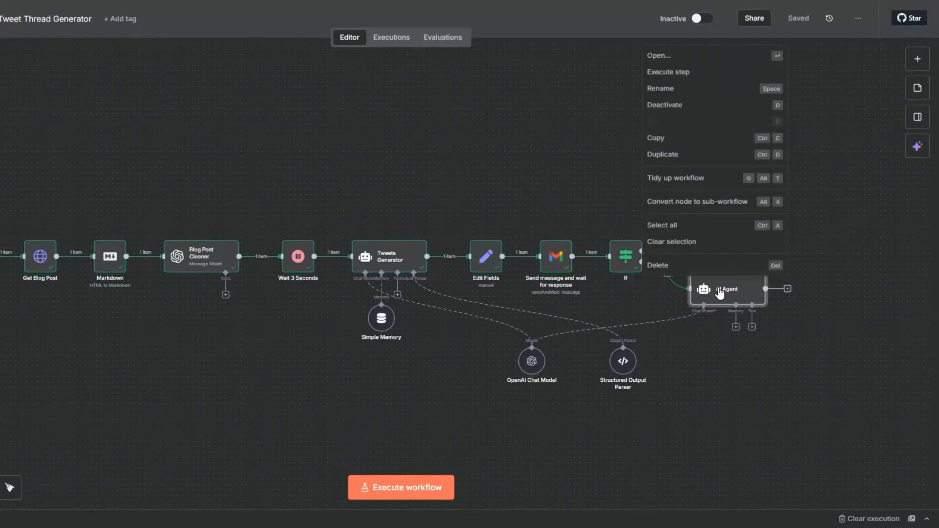
{"action": "left_click", "coordinate": [670, 48]}
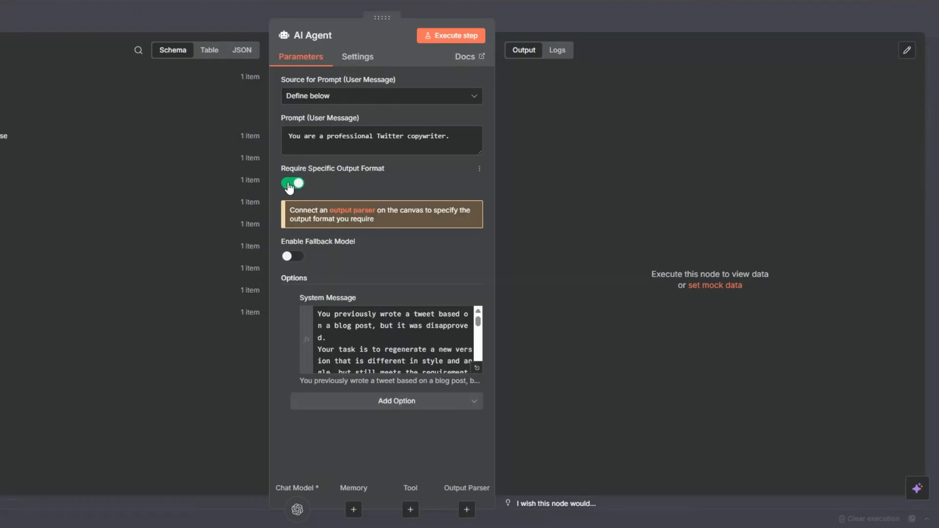
{"action": "key", "text": "Escape"}
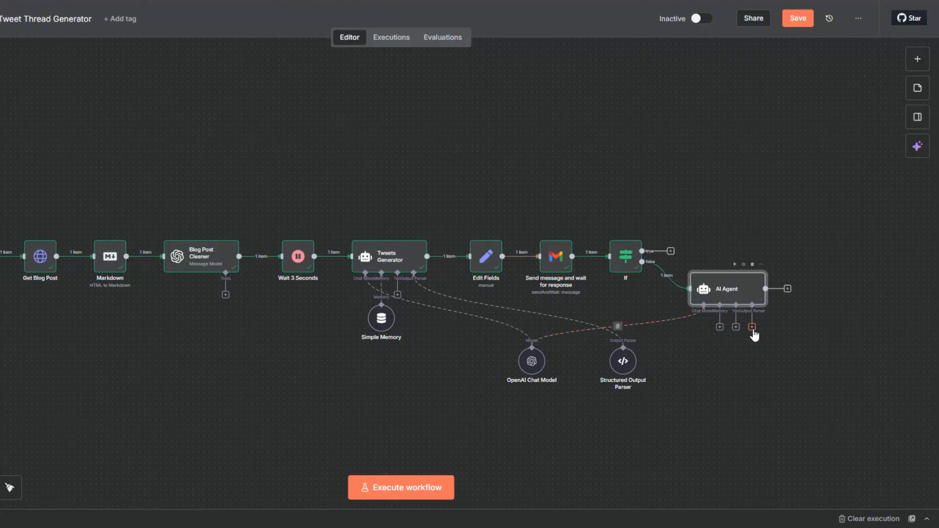
- Connect the Structured Output Parser and Simple Memory to the new AI Agent, spacing the shared sub-nodes in a row between both agents
{"action": "left_click_drag", "start_coordinate": [624, 369], "coordinate": [639, 371]}
{"action": "left_click_drag", "start_coordinate": [527, 381], "coordinate": [458, 367]}
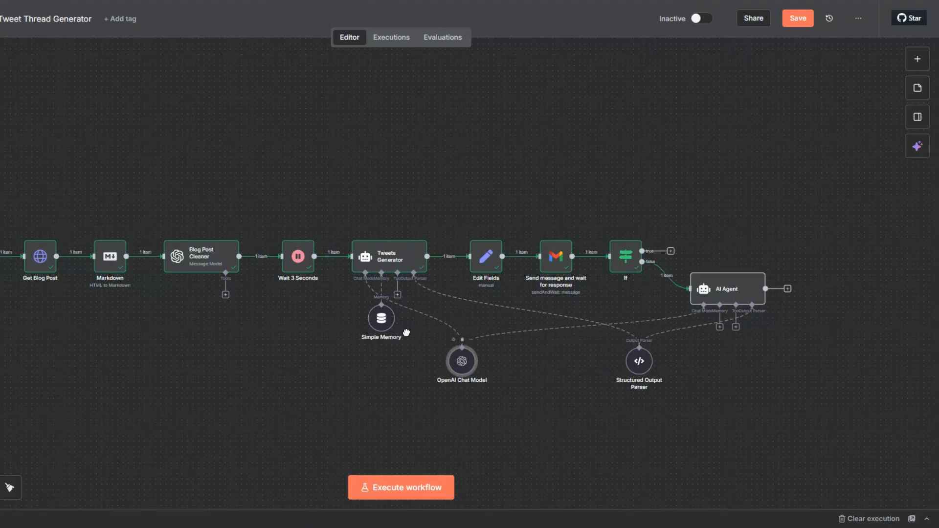
{"action": "left_click_drag", "start_coordinate": [385, 319], "coordinate": [566, 359]}
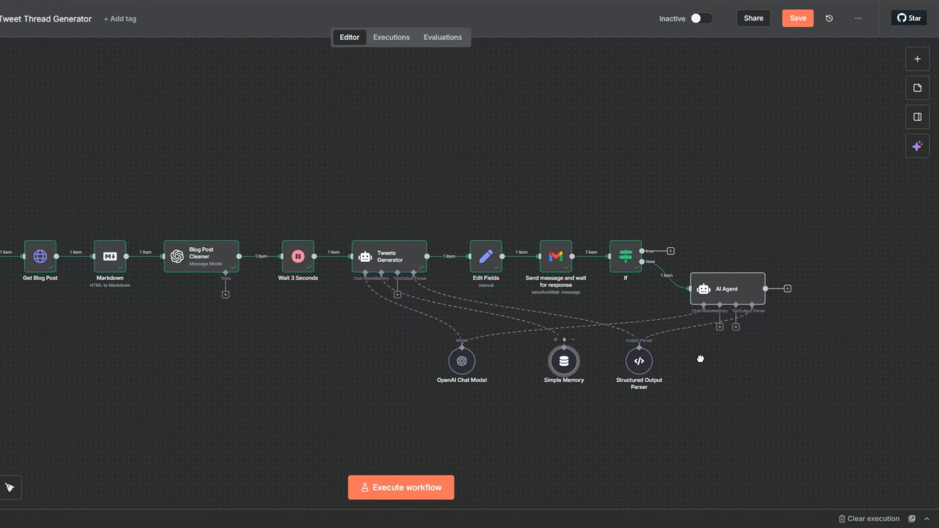
{"action": "left_click_drag", "start_coordinate": [719, 327], "coordinate": [565, 346]}
{"action": "mouse_move", "coordinate": [468, 361]}
{"action": "left_mouse_down"}
{"action": "mouse_move", "coordinate": [488, 365]}
{"action": "mouse_move", "coordinate": [452, 364]}
{"action": "left_mouse_up"}
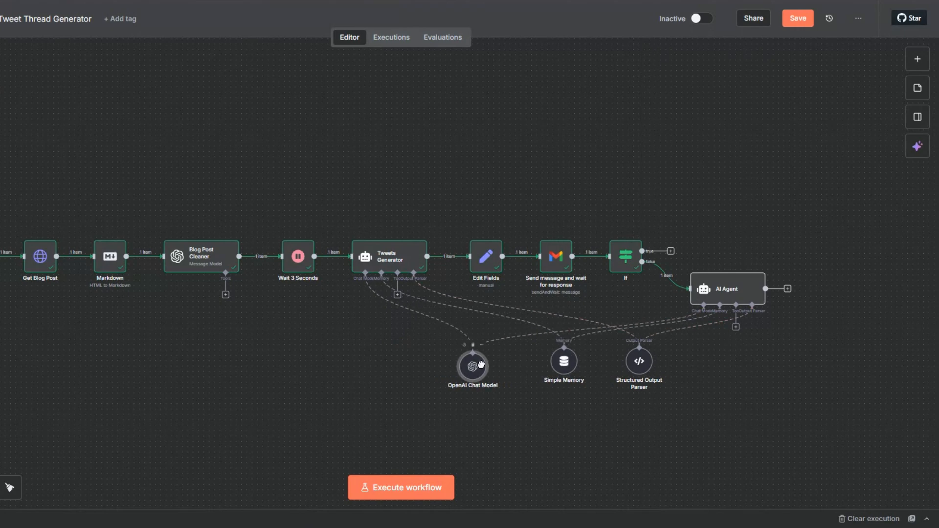
- Execute the new AI Agent node and check the regenerated tweet in its output
{"action": "right_click", "coordinate": [736, 298]}
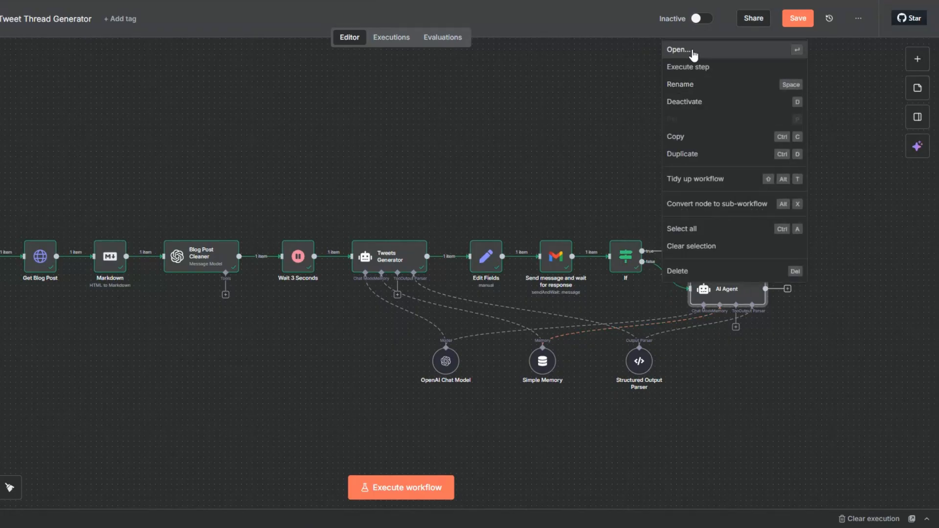
{"action": "left_click", "coordinate": [693, 51]}
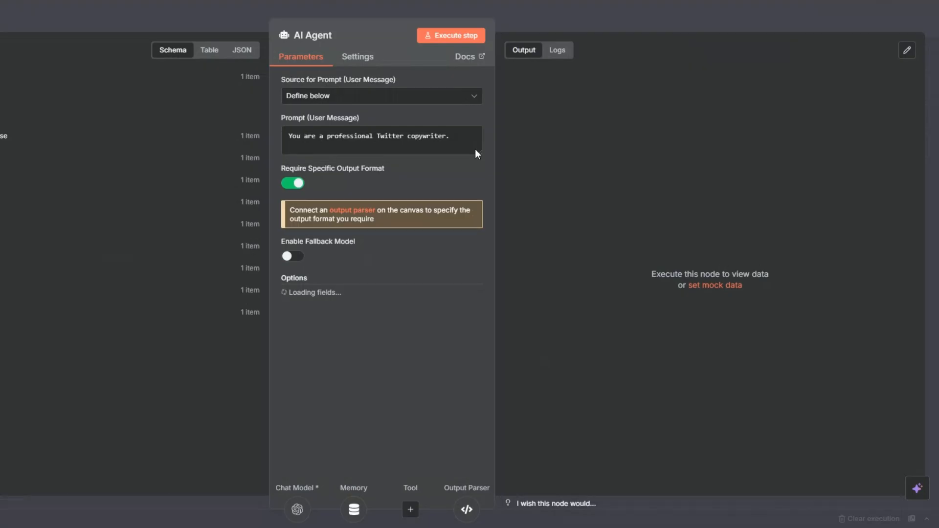
{"action": "left_click", "coordinate": [449, 36]}
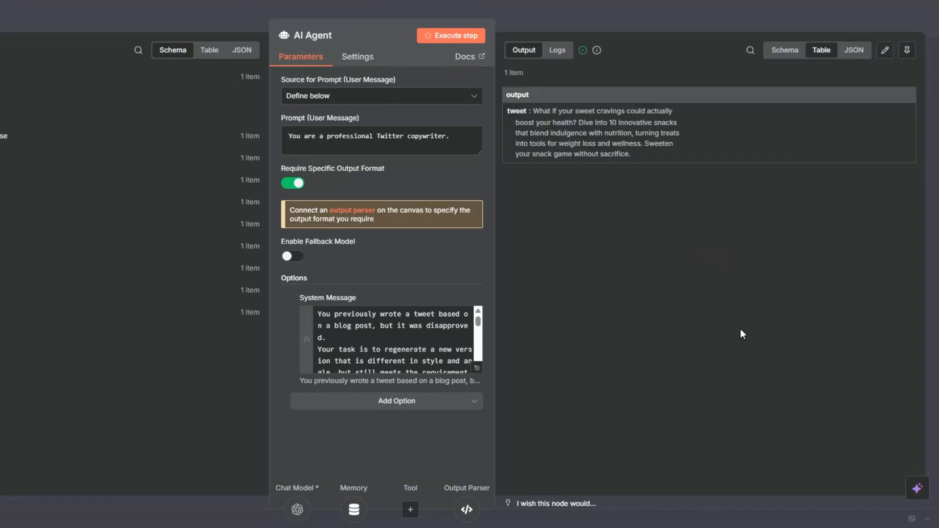
{"action": "left_click_drag", "start_coordinate": [533, 111], "coordinate": [631, 154]}
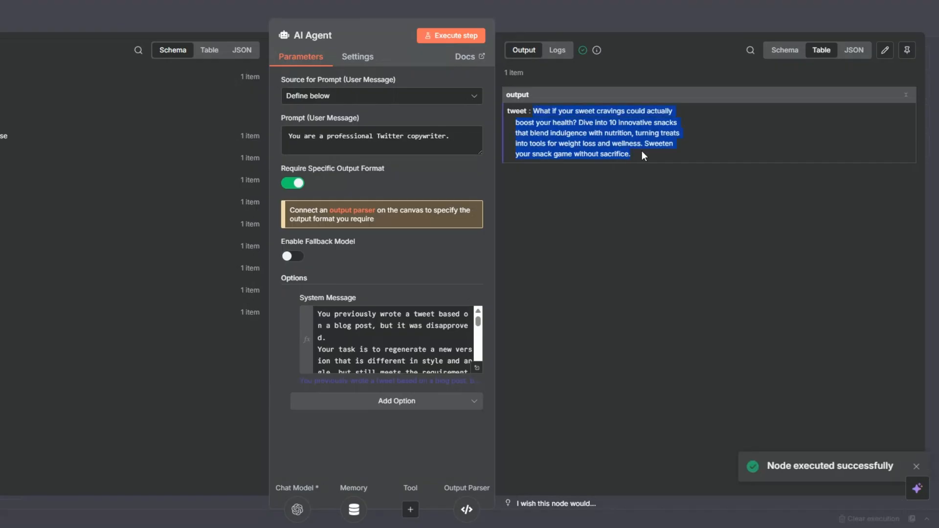
{"action": "key", "text": "Escape"}
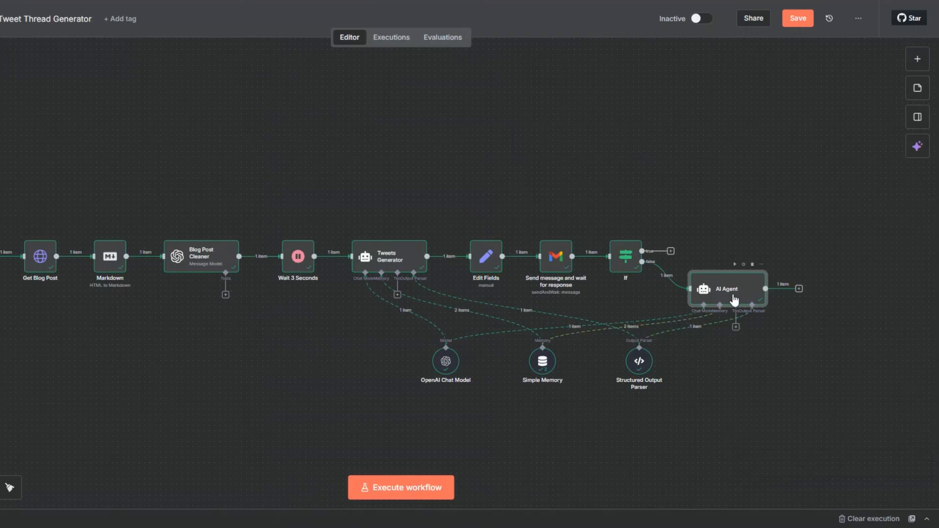
- Rename the AI Agent node on the false branch as Tweet Re-generator
{"action": "right_click", "coordinate": [734, 299]}
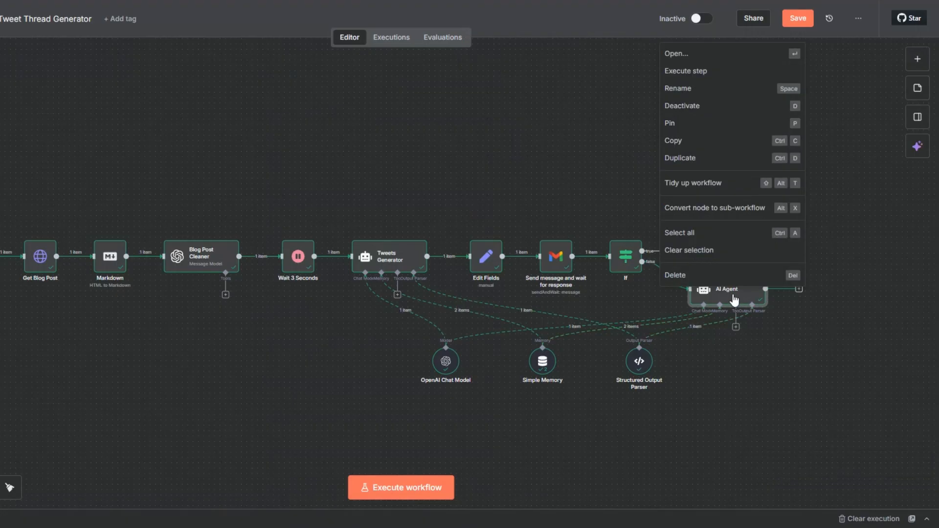
{"action": "left_click", "coordinate": [668, 91]}
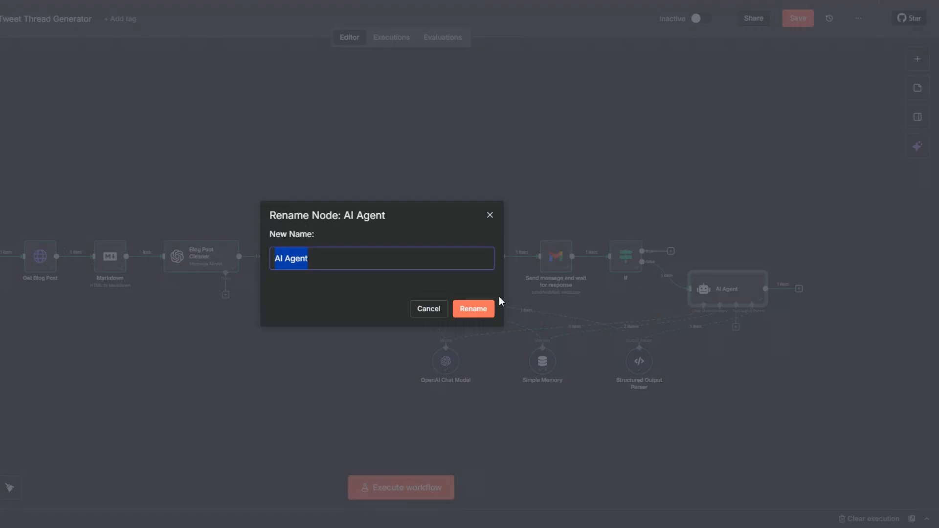
{"action": "type", "text": "Tweet Re-gen"}
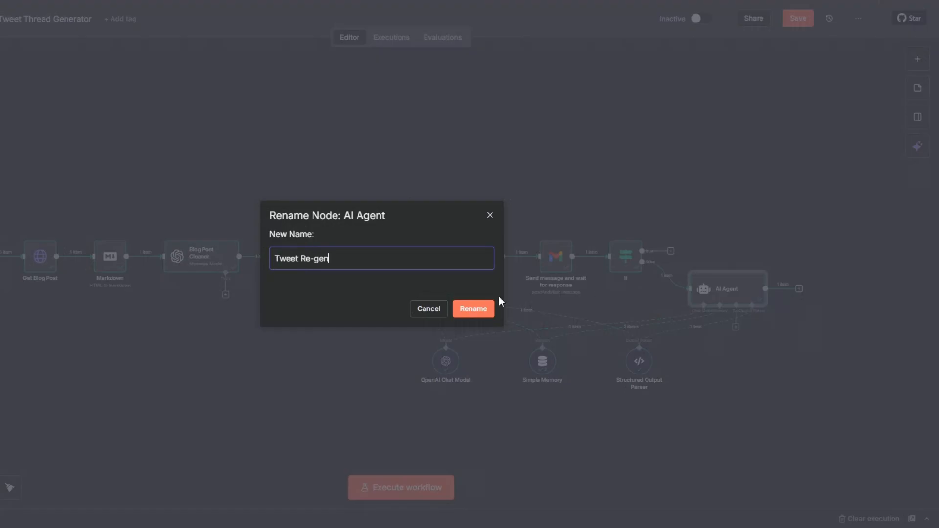
{"action": "type", "text": "erator"}
{"action": "left_click", "coordinate": [472, 313]}
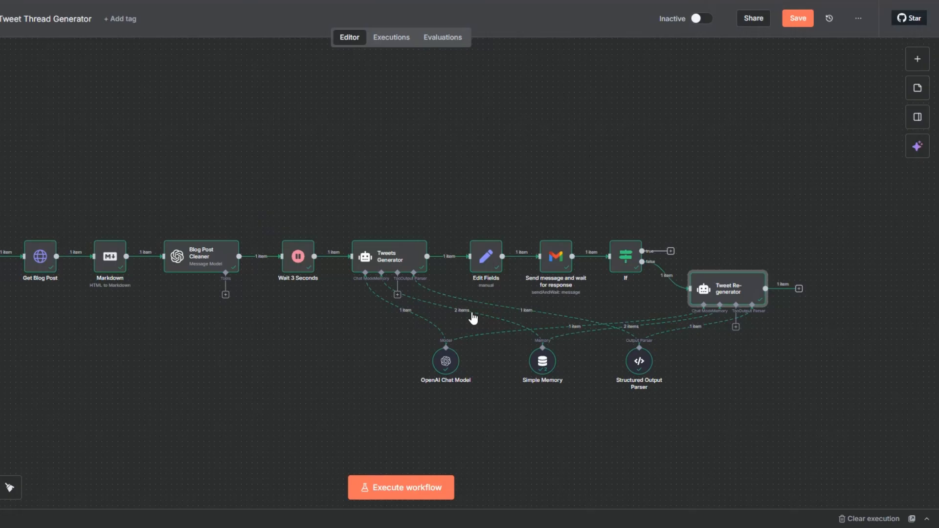
{"action": "left_click", "coordinate": [801, 385]}
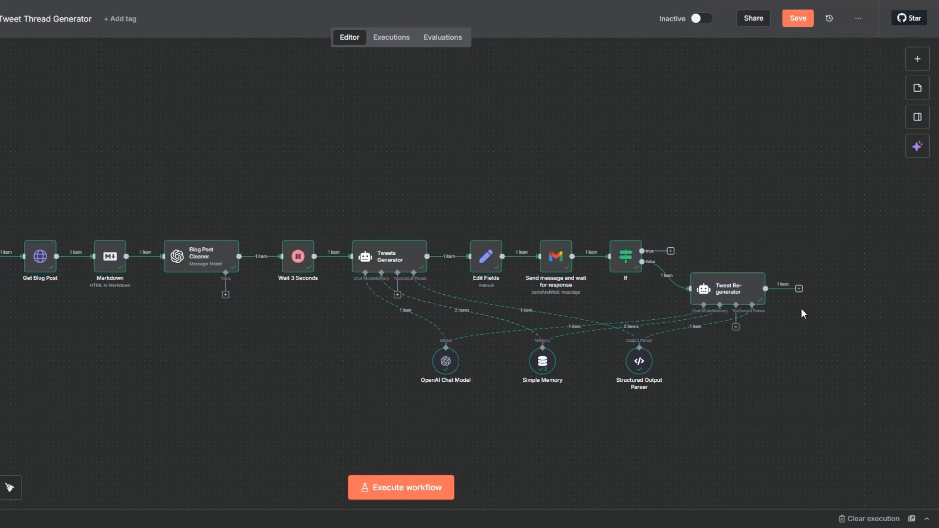
- Loop the Tweet Re-generator's output back into the Edit Fields node and execute Edit Fields
{"action": "left_click_drag", "start_coordinate": [802, 293], "coordinate": [465, 267]}
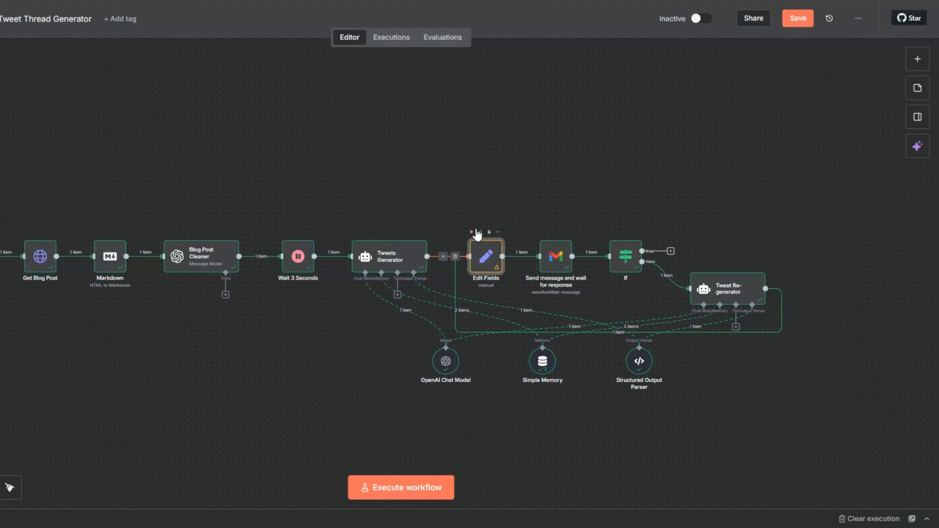
{"action": "left_click", "coordinate": [472, 230]}
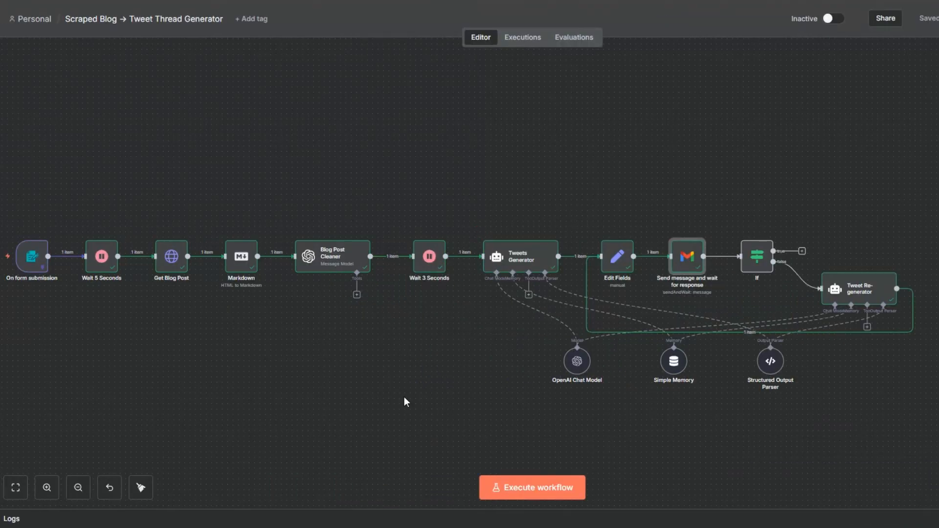
- Execute the whole workflow, disapproving the first emailed tweet in Gmail and approving the regenerated one
{"action": "left_click_drag", "start_coordinate": [403, 397], "coordinate": [418, 398]}
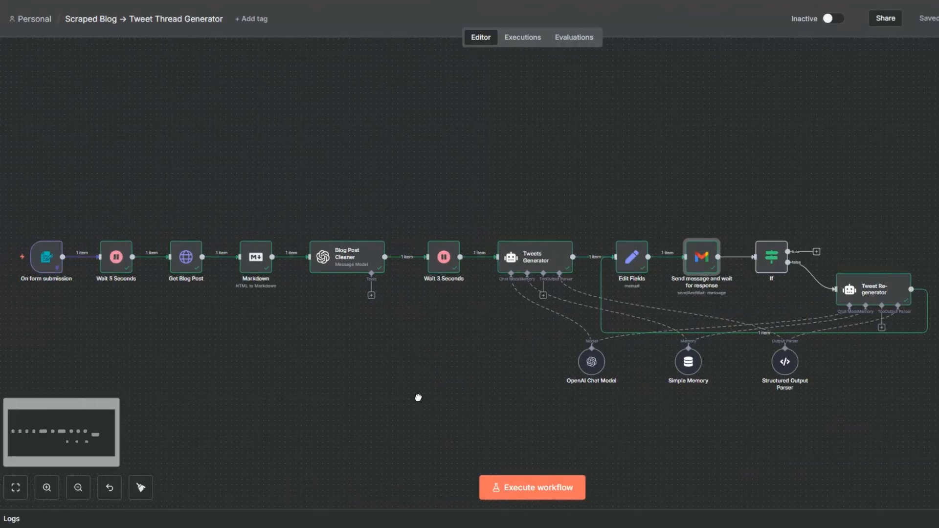
{"action": "left_click", "coordinate": [517, 494]}
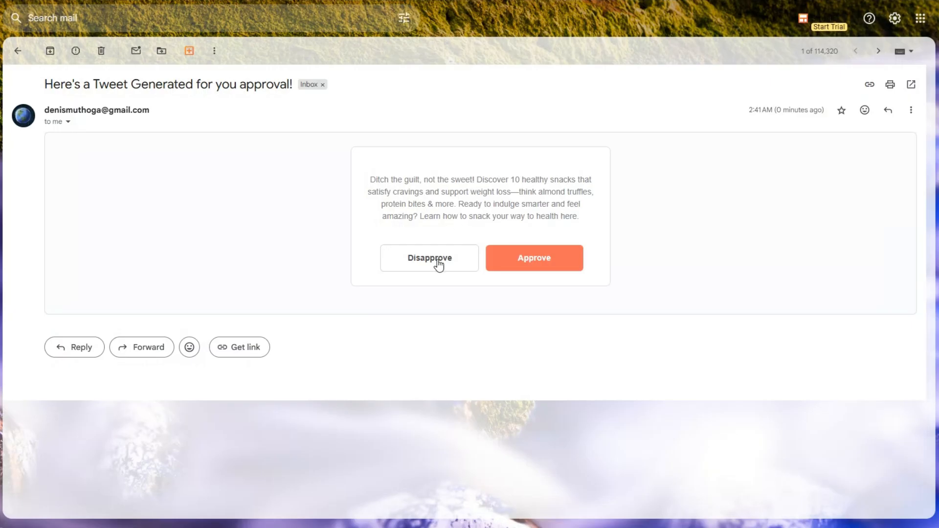
{"action": "left_click", "coordinate": [437, 259]}
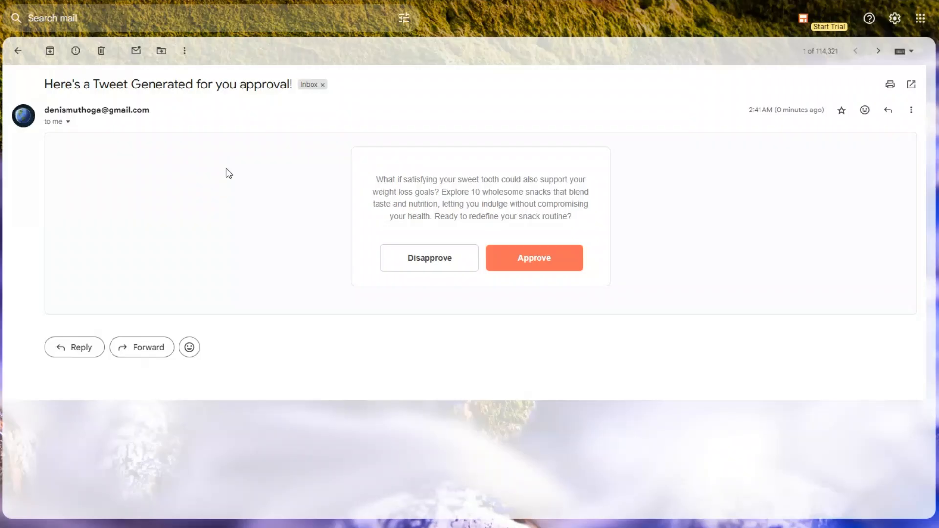
{"action": "left_click", "coordinate": [520, 259]}
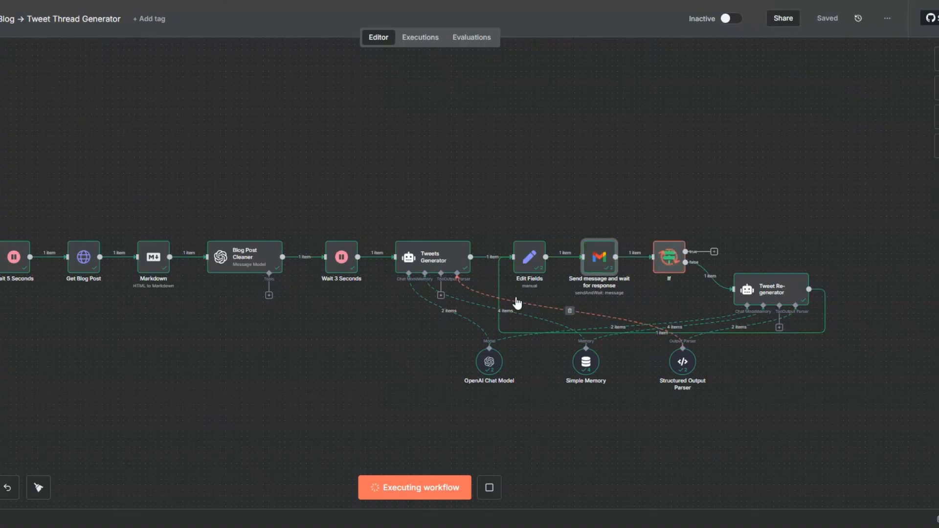
- Open the If node and check its True Branch output for the approval response
{"action": "right_click", "coordinate": [673, 270]}
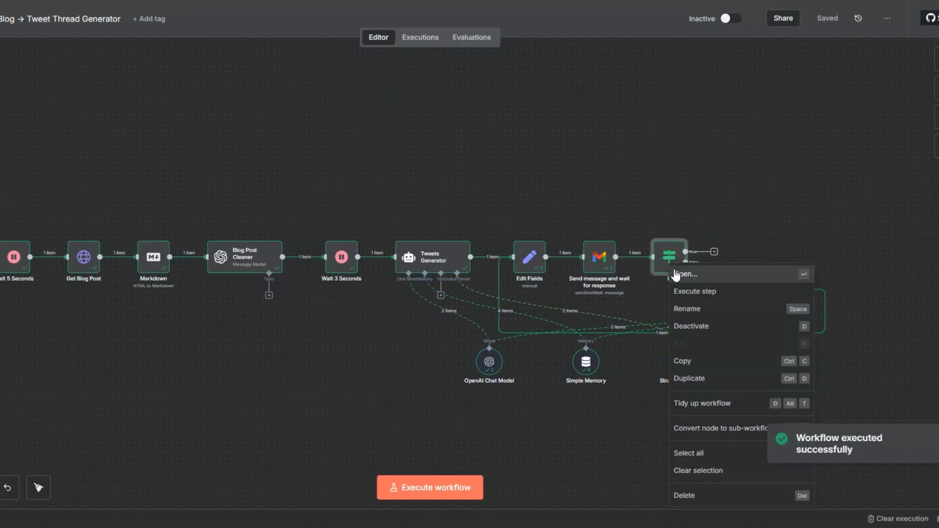
{"action": "left_click", "coordinate": [677, 274]}
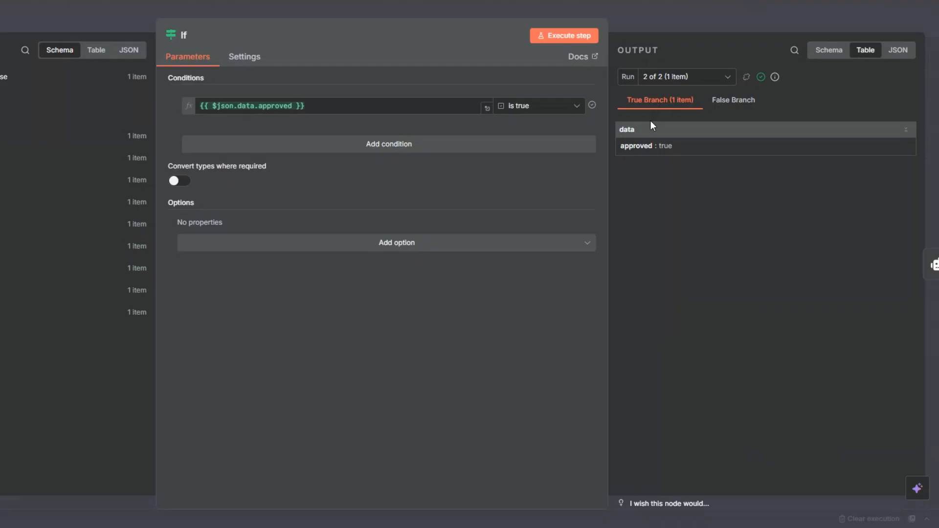
{"action": "key", "text": "Escape"}
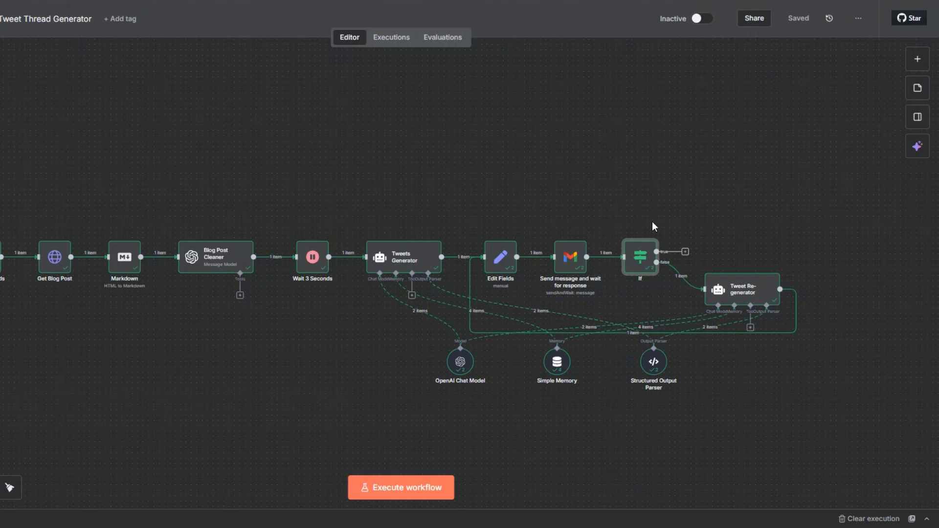
- Add a Wait node to the If node's true branch with a wait amount of 2 seconds
{"action": "left_click", "coordinate": [685, 252]}
{"action": "type", "text": "wait"}
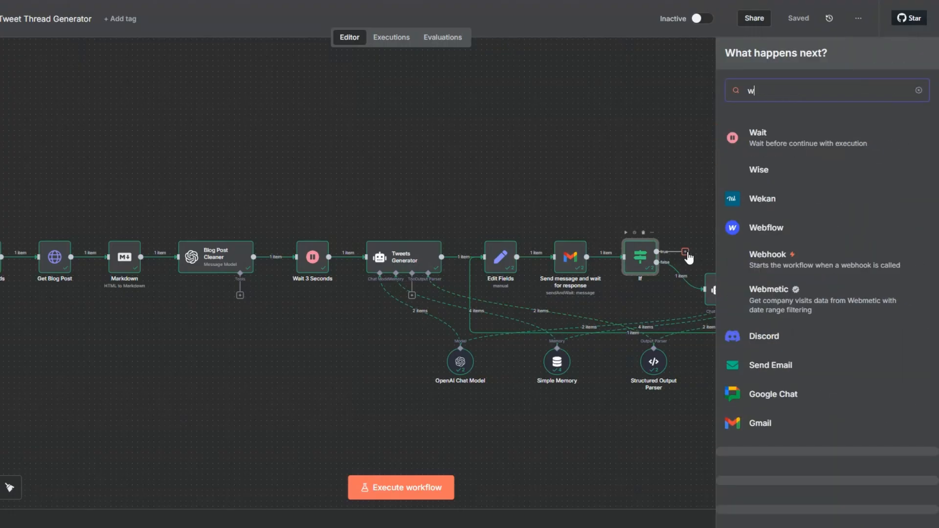
{"action": "left_click", "coordinate": [765, 139]}
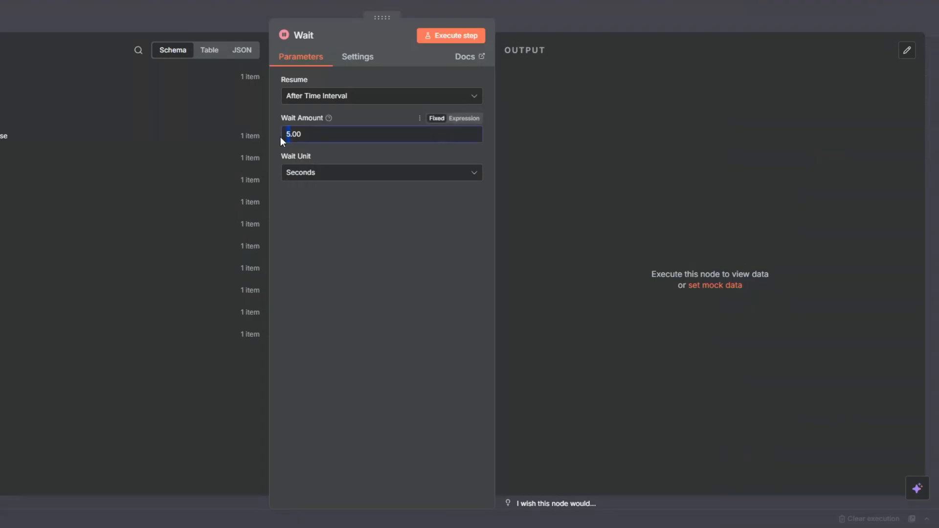
{"action": "type", "text": "2"}
{"action": "key", "text": "Escape"}
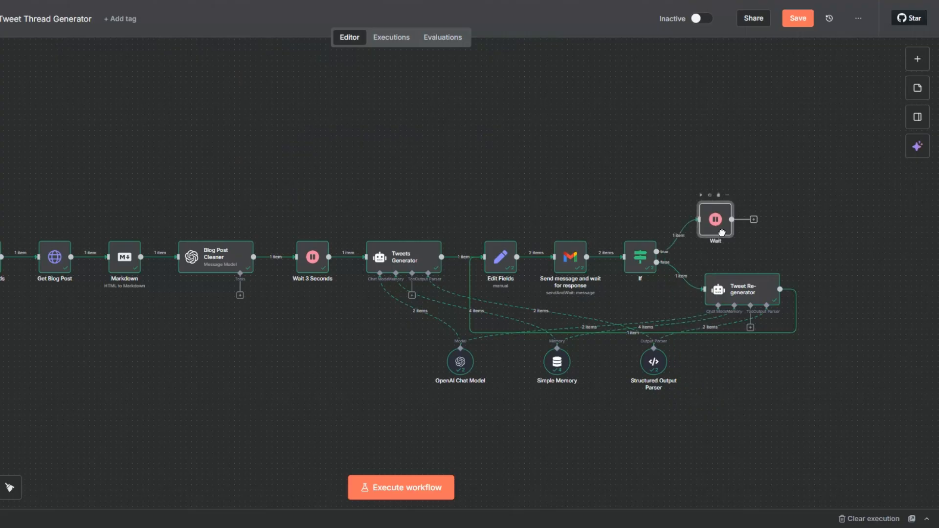
- Rename the Wait node on the true branch as Wait 2 Seconds and execute it
{"action": "left_click_drag", "start_coordinate": [723, 239], "coordinate": [715, 237]}
{"action": "key", "text": "F2"}
{"action": "left_click", "coordinate": [400, 262]}
{"action": "type", "text": "2 "}
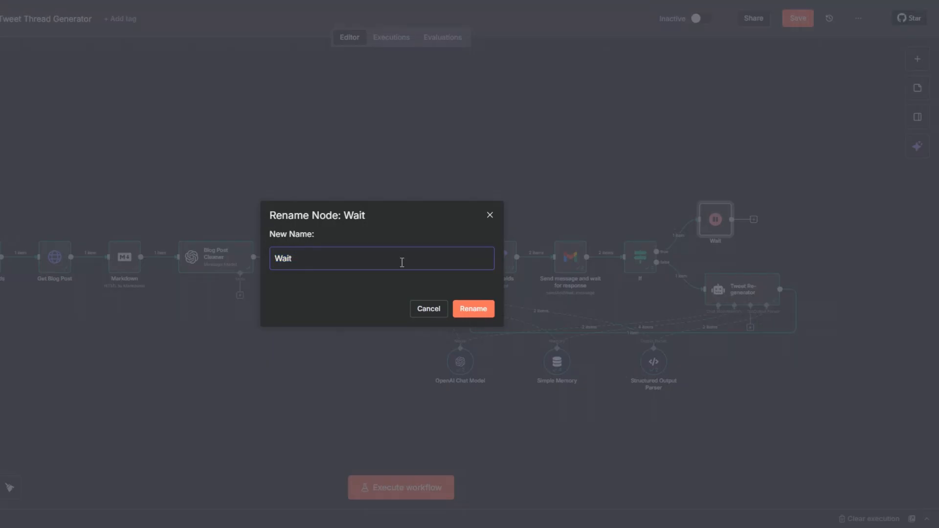
{"action": "type", "text": "Seconds"}
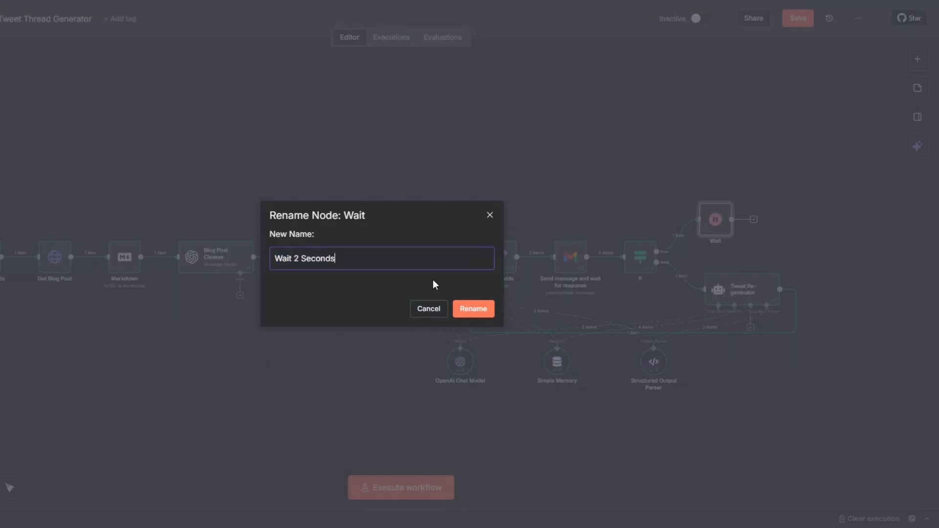
{"action": "left_click", "coordinate": [472, 308]}
{"action": "left_click", "coordinate": [700, 195]}
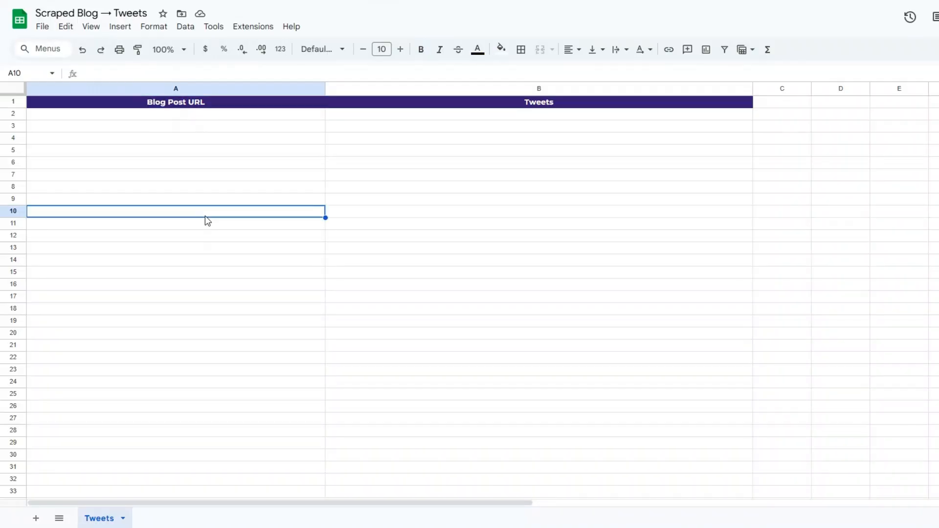
- Switch to Google Sheets and examine the Blog Post URL and Tweets columns in the Scraped Blog → Tweets spreadsheet
{"action": "left_click", "coordinate": [171, 152]}
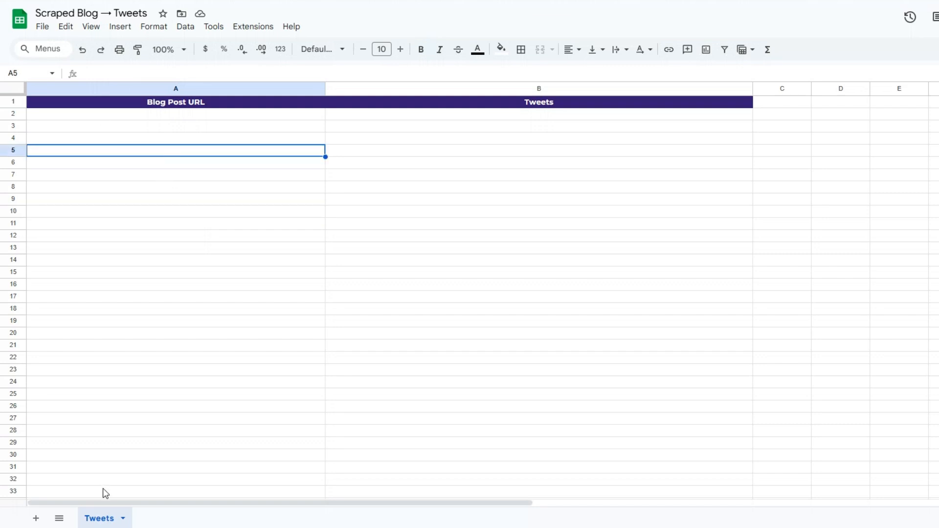
{"action": "left_click", "coordinate": [151, 238]}
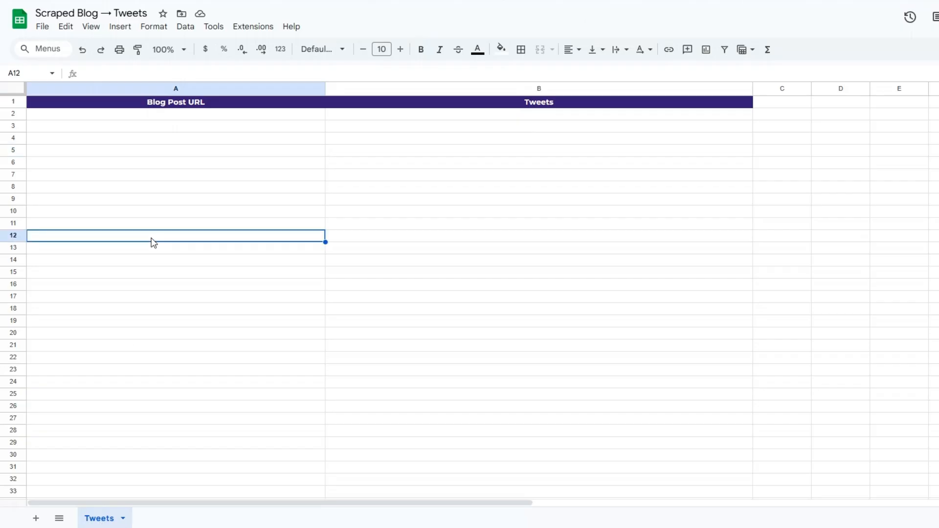
{"action": "left_click", "coordinate": [172, 155]}
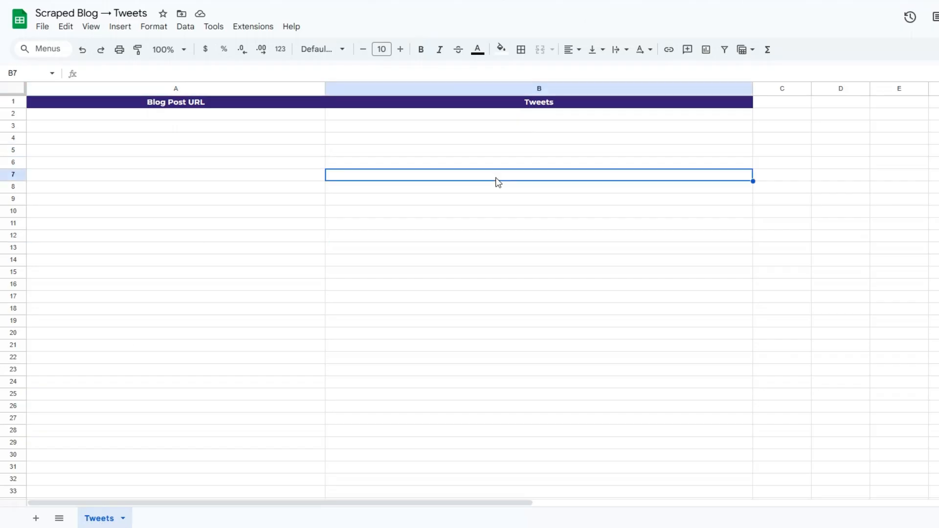
{"action": "left_click", "coordinate": [292, 167]}
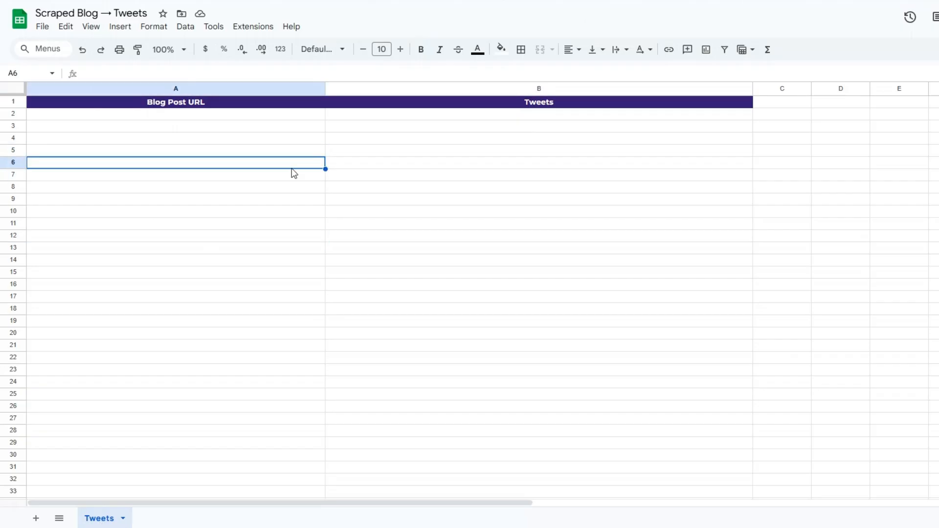
{"action": "left_click", "coordinate": [371, 166]}
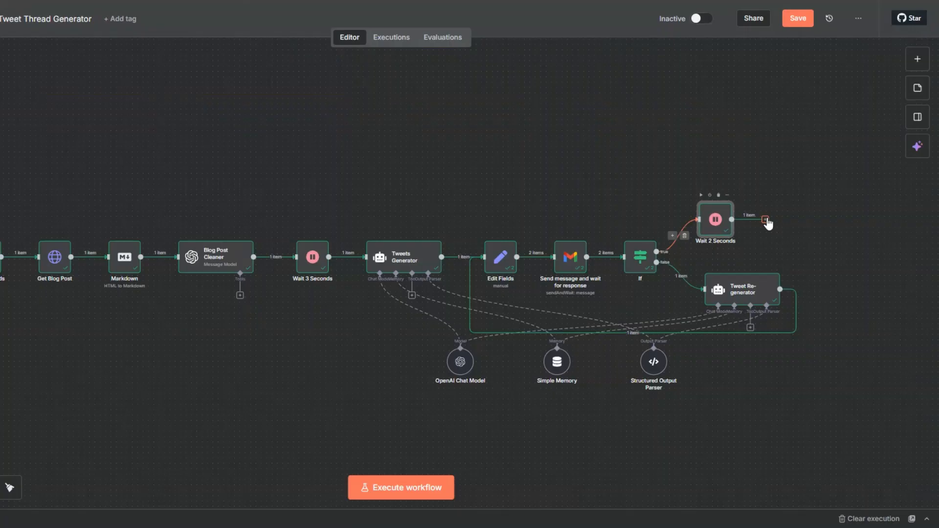
- Switch back to n8n and add a Google Sheets Append row in sheet node after Wait 2 Seconds
{"action": "left_click", "coordinate": [767, 221]}
{"action": "type", "text": "goo"}
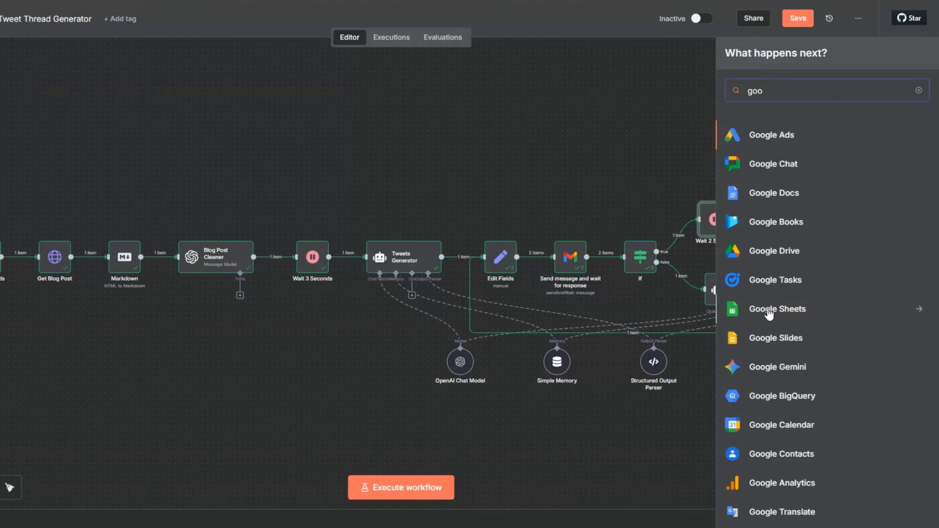
{"action": "left_click", "coordinate": [769, 313]}
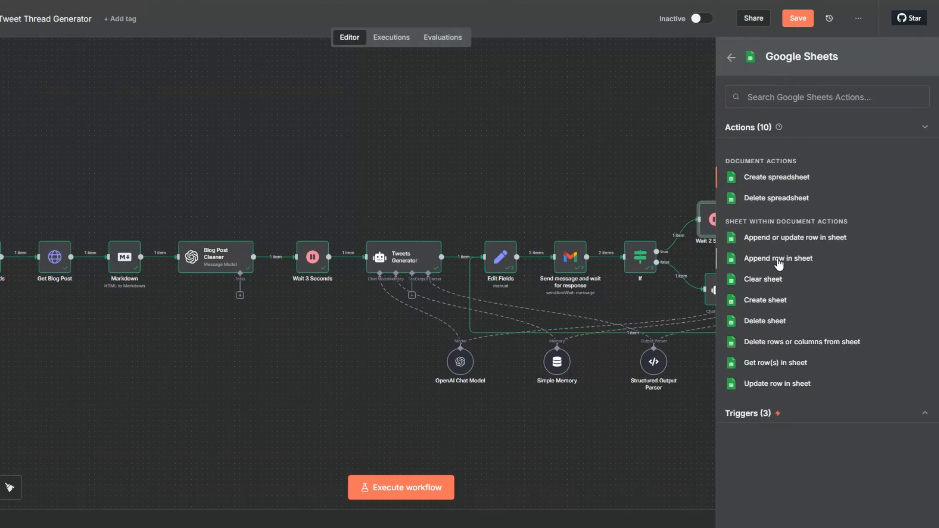
{"action": "left_click", "coordinate": [778, 263]}
- Set the append node's document to Scraped Blog → Tweets and its sheet to Tweets
{"action": "left_click", "coordinate": [348, 209]}
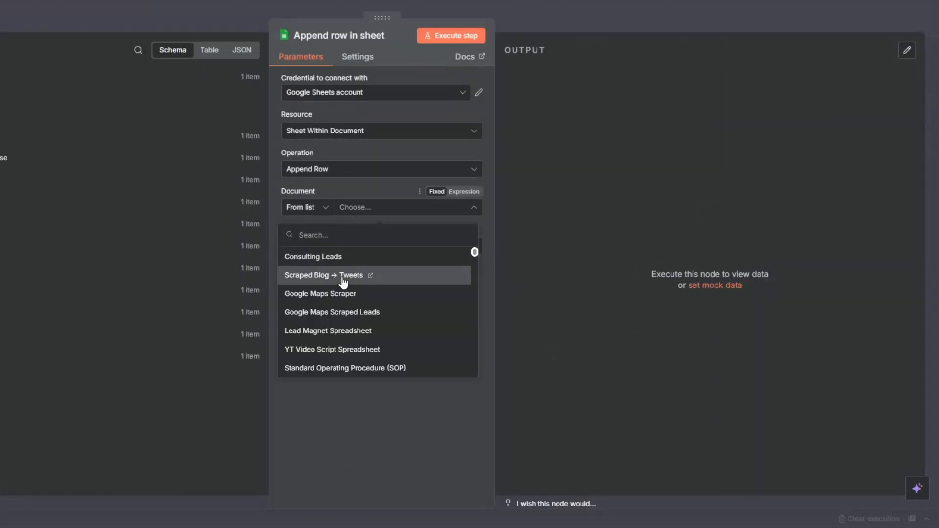
{"action": "left_click", "coordinate": [343, 275]}
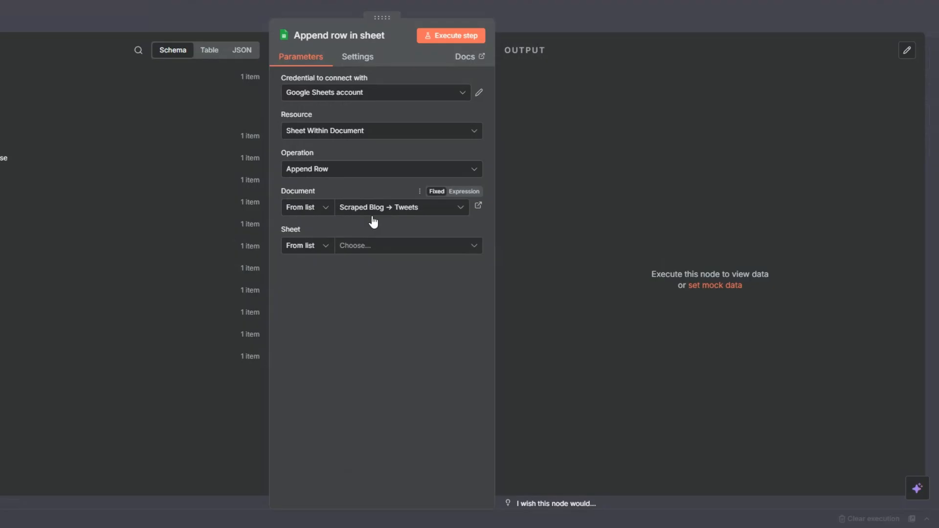
{"action": "left_click", "coordinate": [359, 247]}
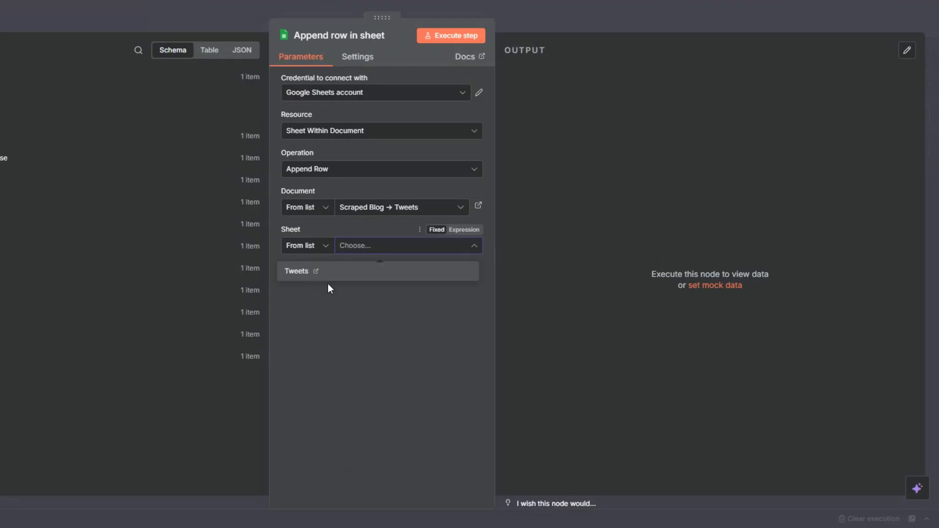
{"action": "left_click", "coordinate": [325, 275]}
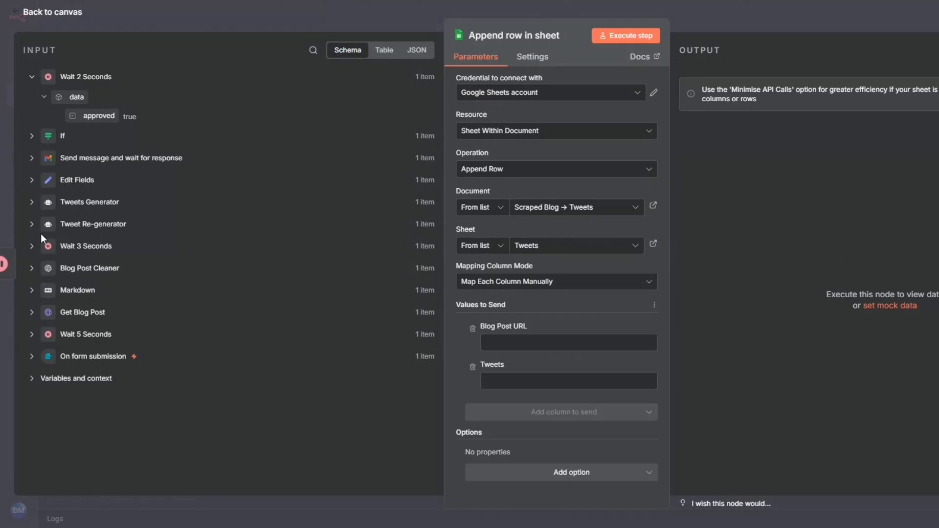
- Map Blog Post URL to the form submission's blog link and Tweets to the tweet output of Edit Fields
{"action": "left_click", "coordinate": [0, 356]}
{"action": "left_click_drag", "start_coordinate": [111, 374], "coordinate": [531, 343]}
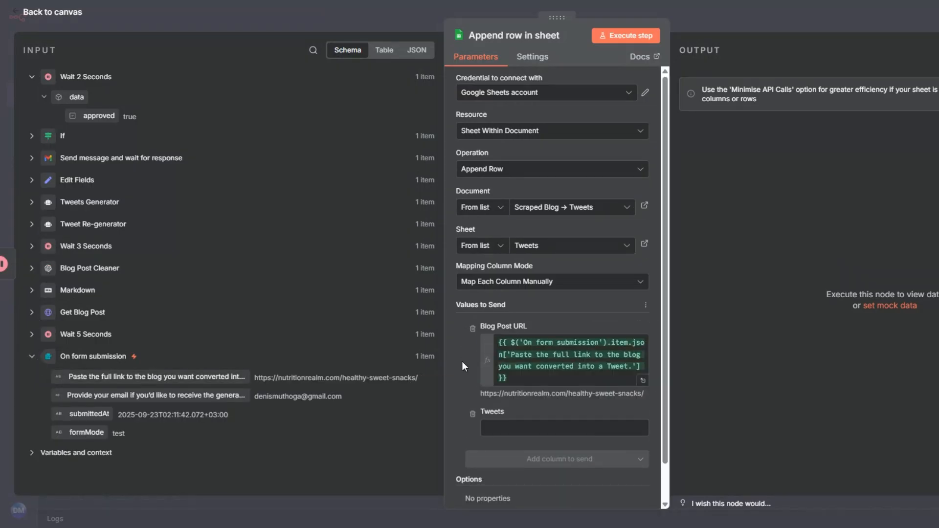
{"action": "left_click", "coordinate": [519, 428]}
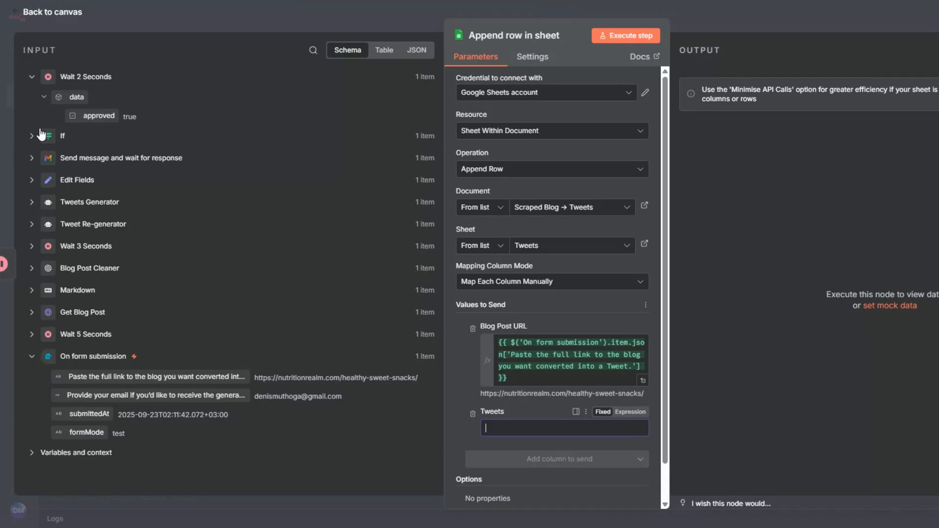
{"action": "left_click", "coordinate": [31, 180]}
{"action": "left_click_drag", "start_coordinate": [88, 219], "coordinate": [520, 428]}
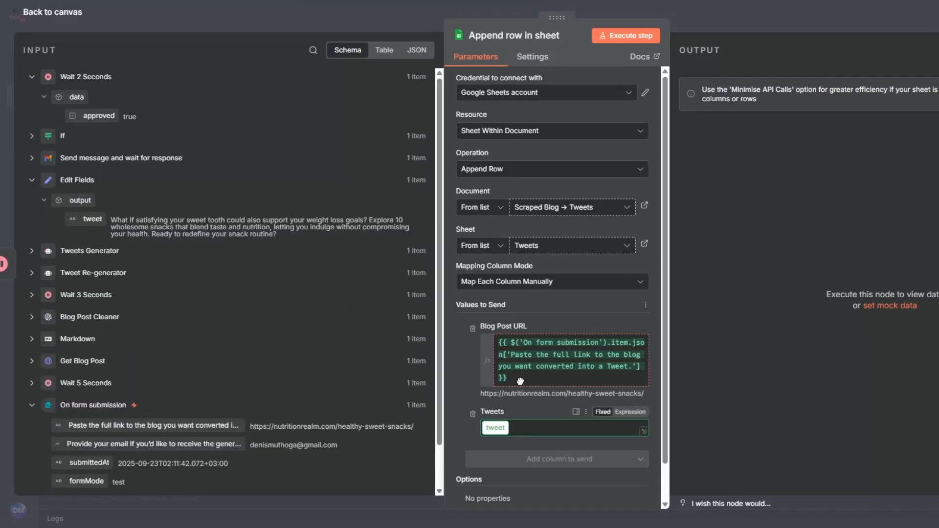
- Execute the Append row in sheet node and check the appended blog URL and tweet in the Google Sheets spreadsheet
{"action": "left_click", "coordinate": [606, 35]}
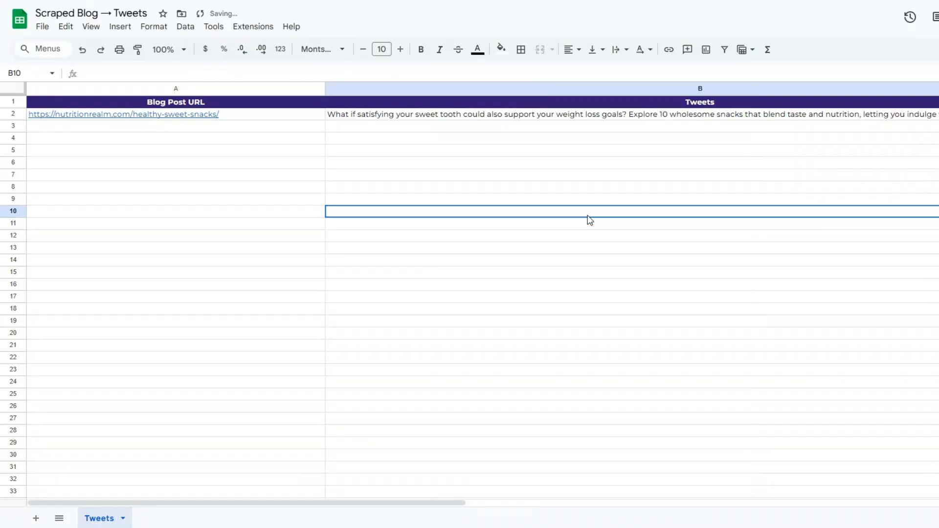
{"action": "left_click", "coordinate": [243, 125]}
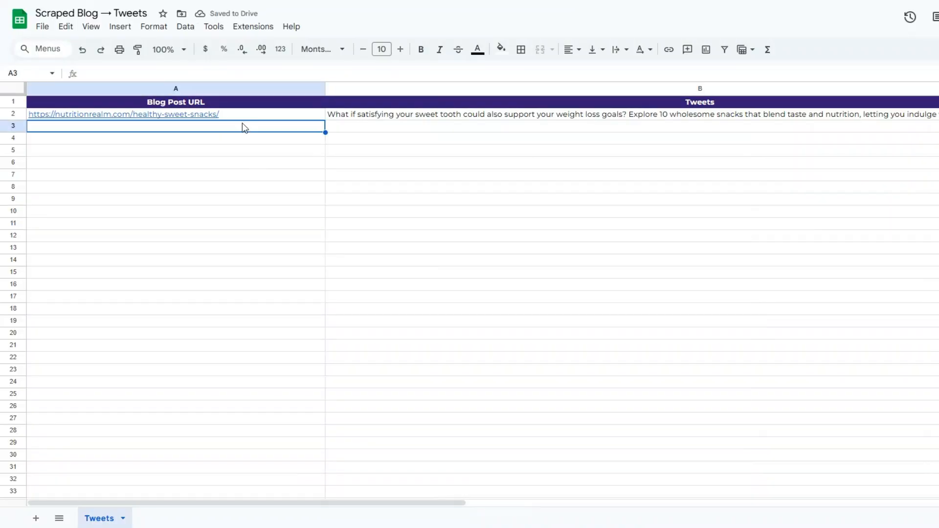
{"action": "left_click", "coordinate": [418, 127]}
{"action": "left_click", "coordinate": [420, 116]}
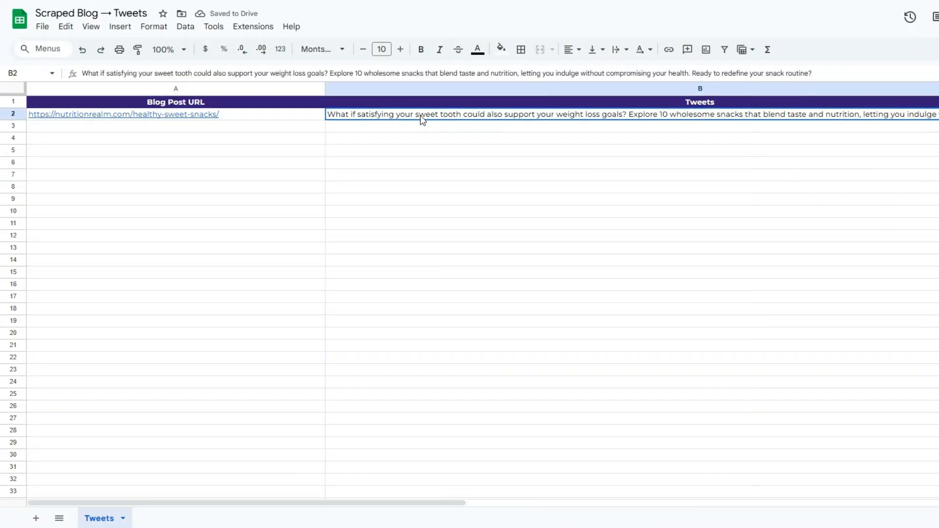
{"action": "double_click", "coordinate": [421, 118]}
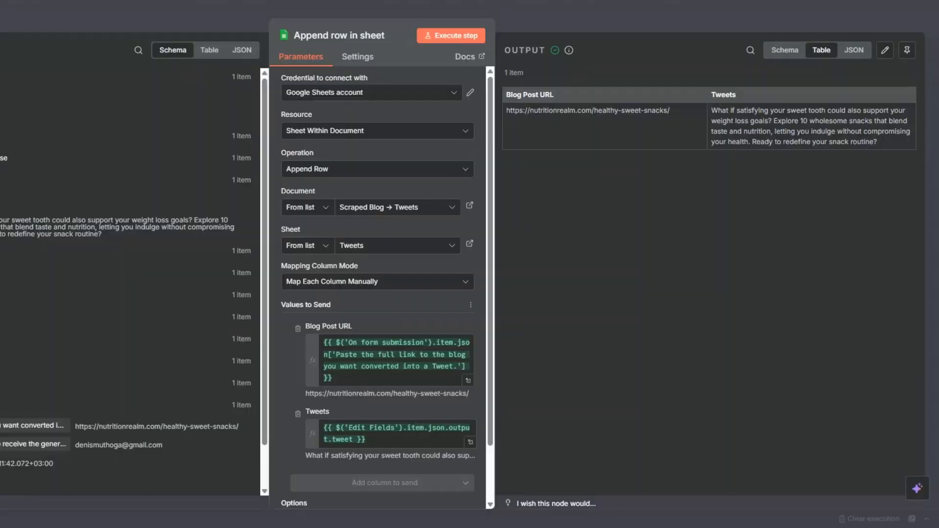
{"action": "key", "text": "Escape"}
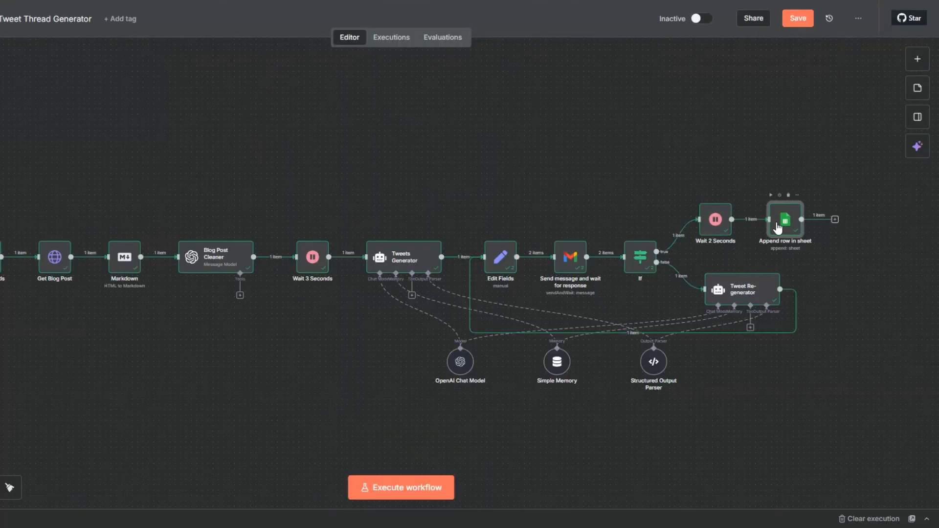
- Rename the Append row in sheet node as Tweets
{"action": "key", "text": "F2"}
{"action": "type", "text": "Tweets"}
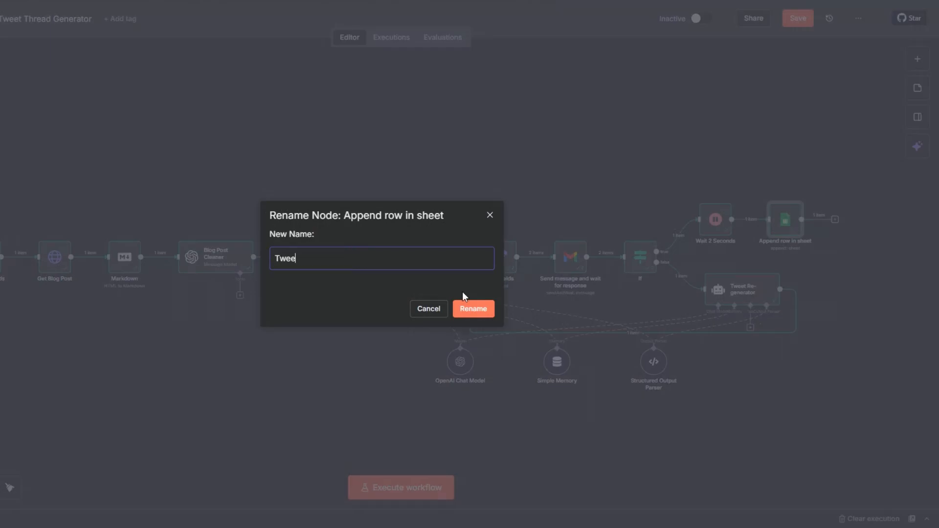
{"action": "left_click", "coordinate": [484, 310]}
- Add an X (Formerly Twitter) Create Tweet node after the Google Sheets node
{"action": "left_click", "coordinate": [834, 220]}
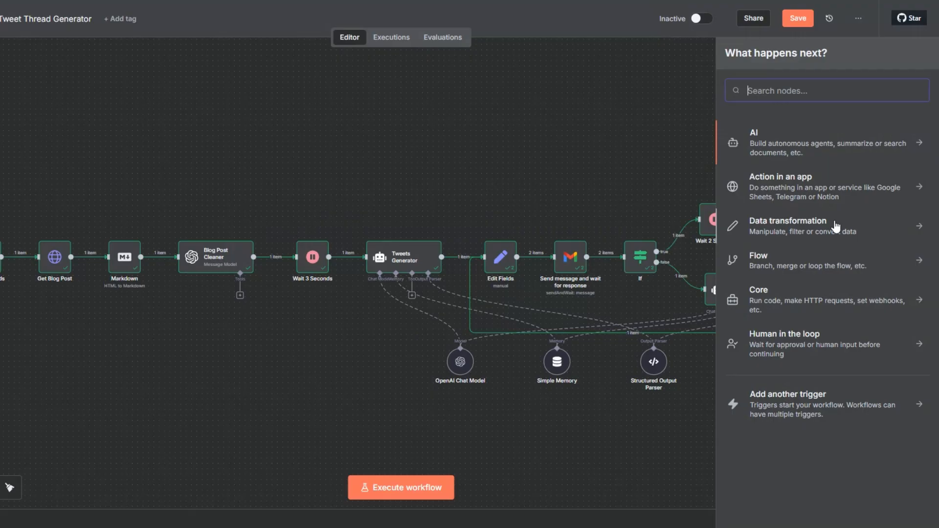
{"action": "type", "text": "tw"}
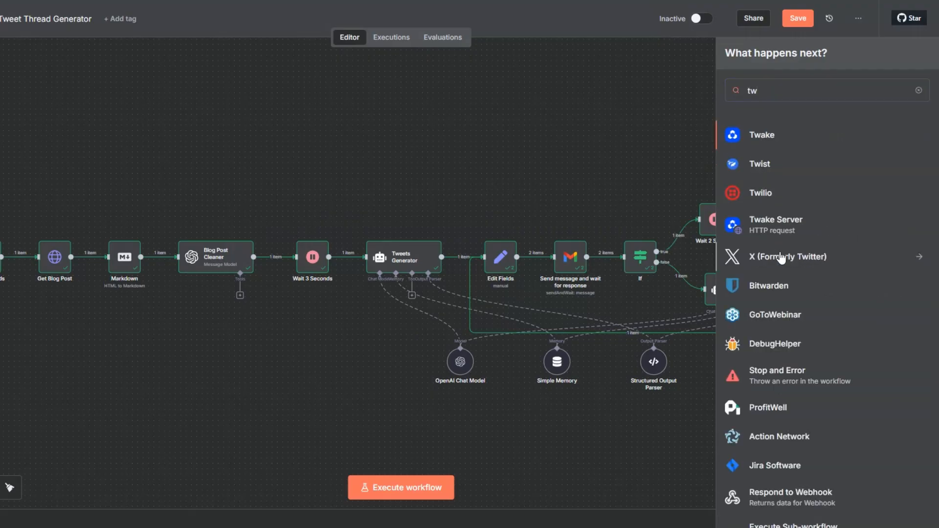
{"action": "left_click", "coordinate": [779, 254]}
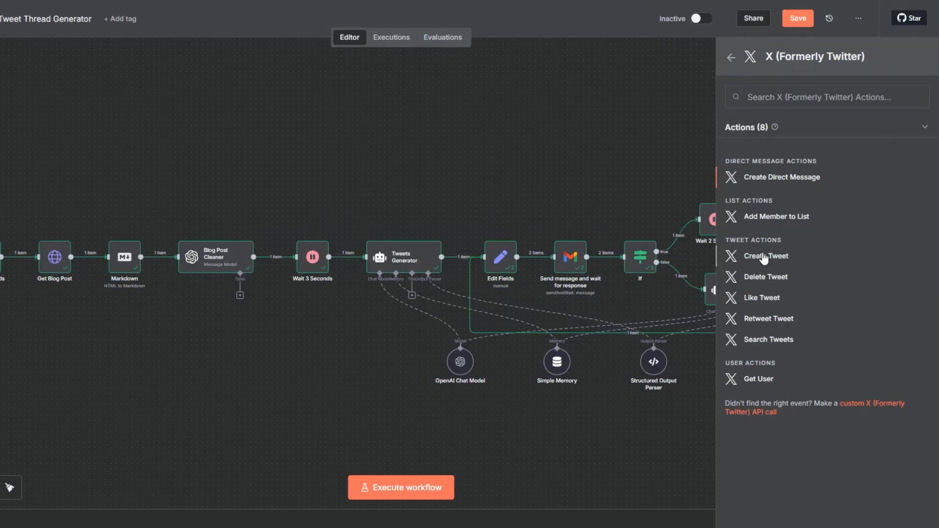
{"action": "left_click", "coordinate": [763, 254]}
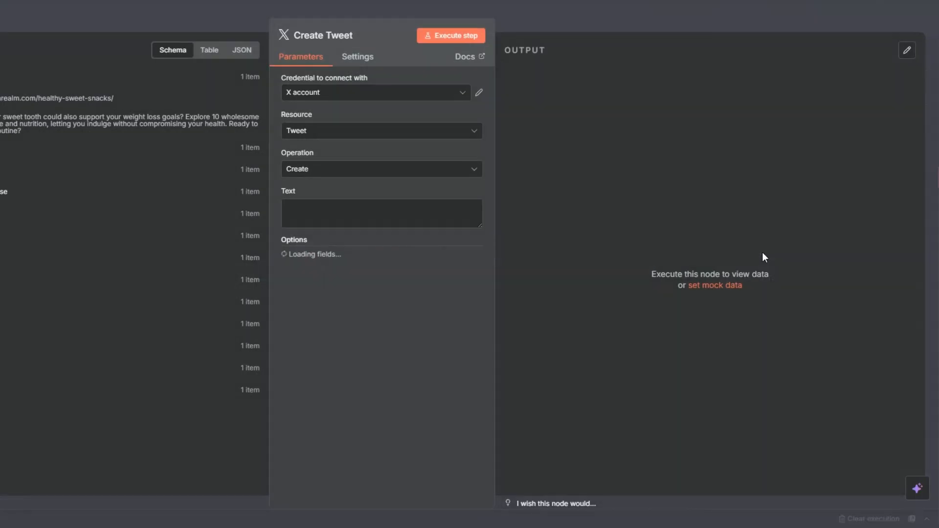
{"action": "left_click", "coordinate": [368, 91]}
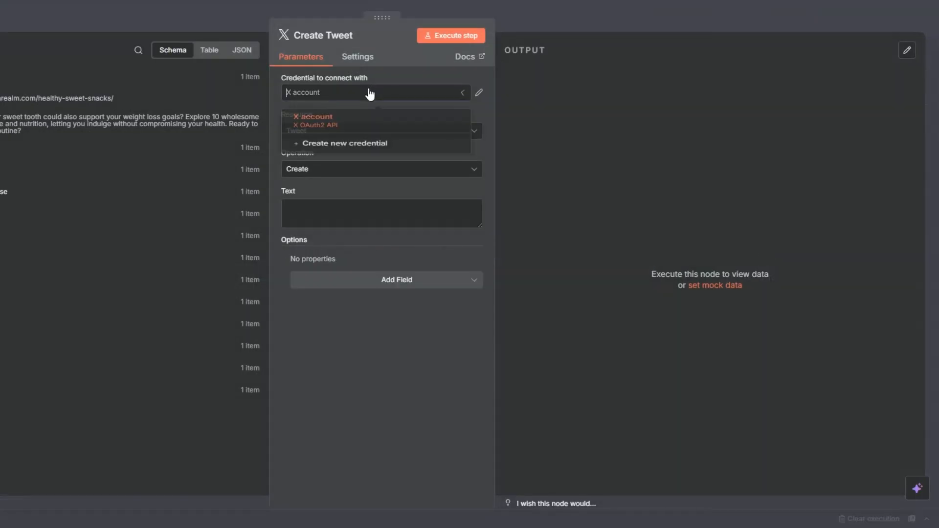
{"action": "left_click", "coordinate": [370, 149]}
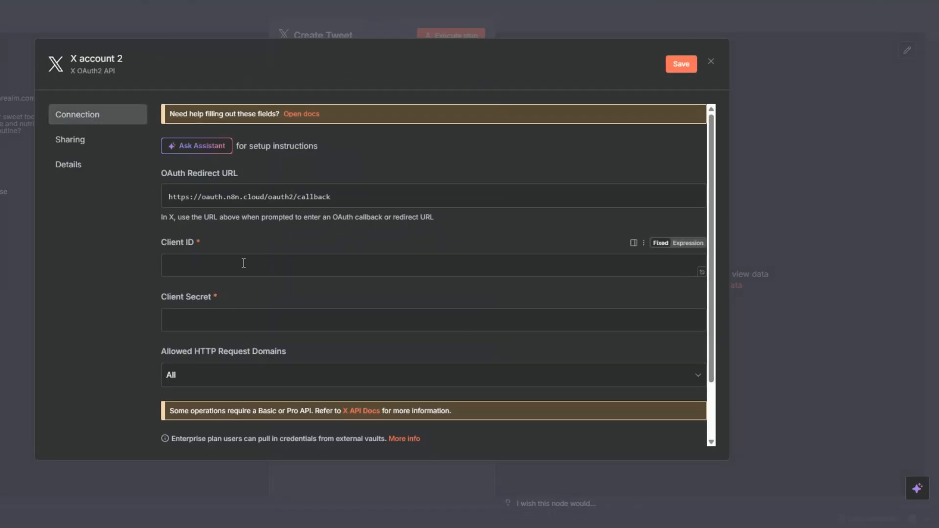
{"action": "left_click", "coordinate": [234, 314]}
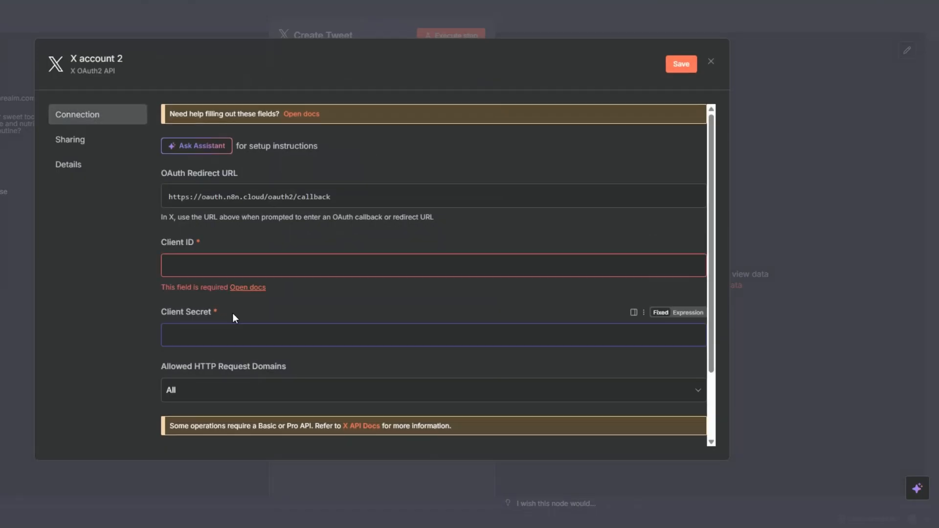
{"action": "left_click", "coordinate": [237, 308]}
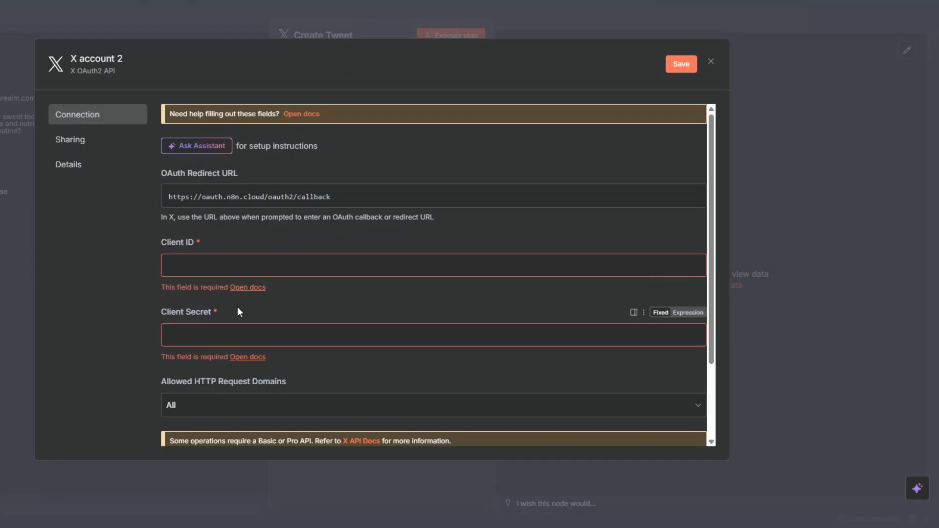
{"action": "left_click", "coordinate": [711, 63]}
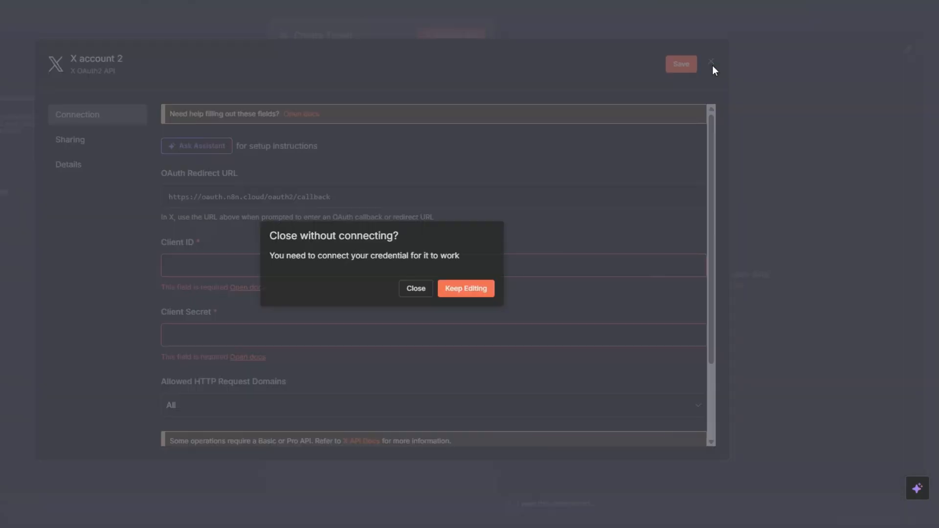
{"action": "left_click", "coordinate": [416, 290]}
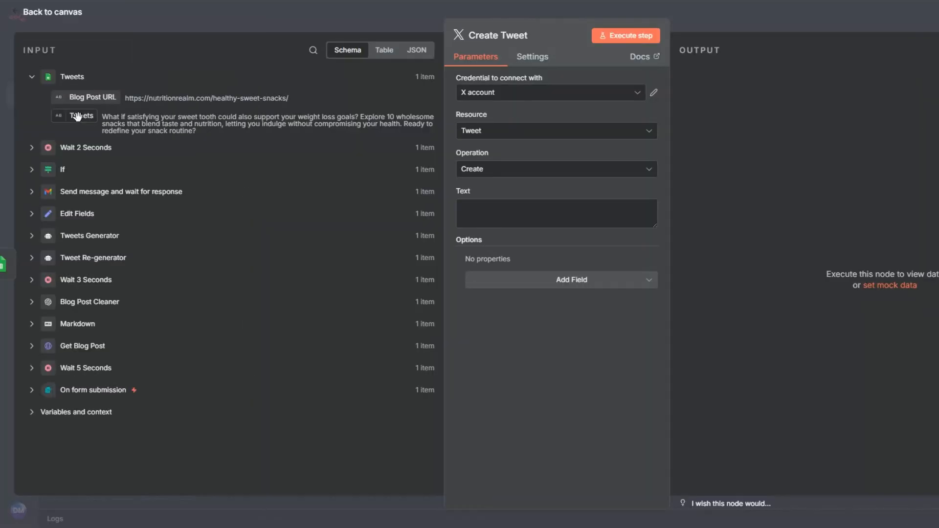
- Map the Tweets value from the Tweets node's output to the Text of the Create Tweet node
{"action": "left_click_drag", "start_coordinate": [78, 116], "coordinate": [480, 211]}
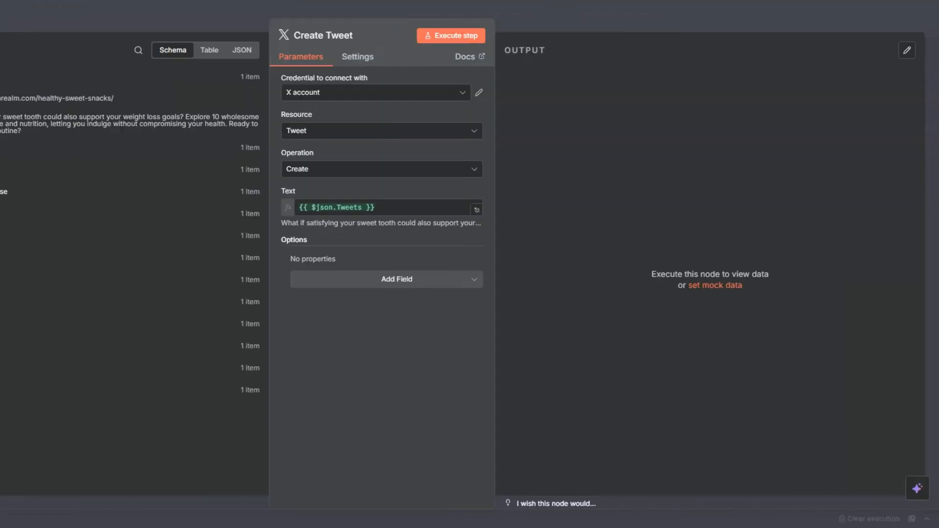
{"action": "key", "text": "Escape"}
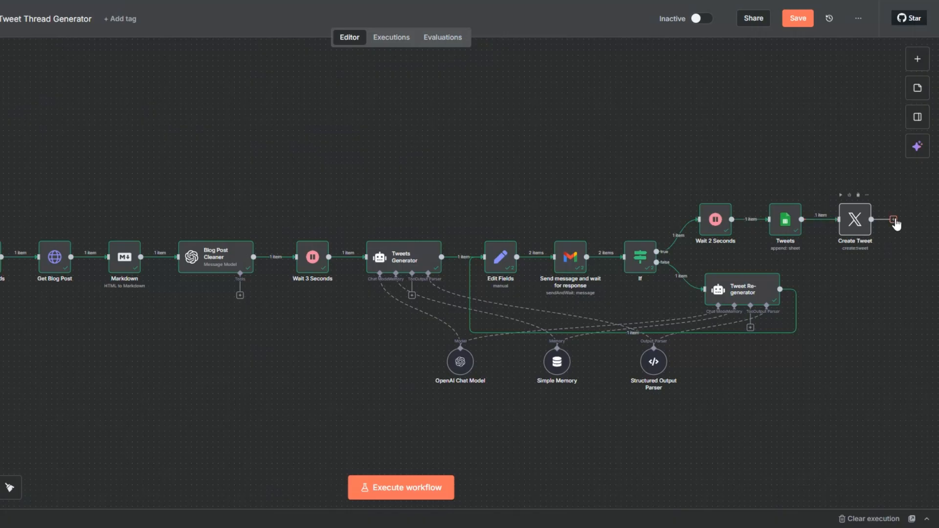
- Add a No Operation, do nothing node after Create Tweet and save the workflow
{"action": "left_click", "coordinate": [893, 219]}
{"action": "type", "text": "do"}
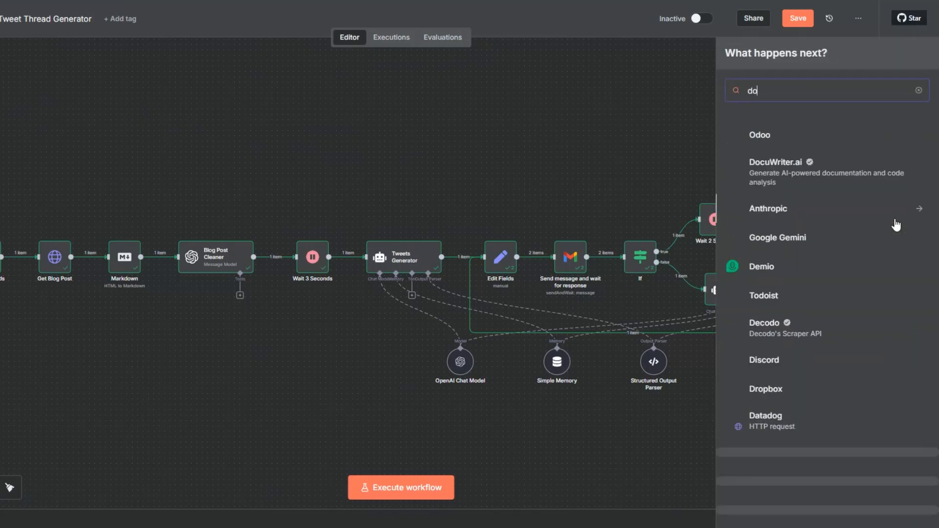
{"action": "type", "text": " noth"}
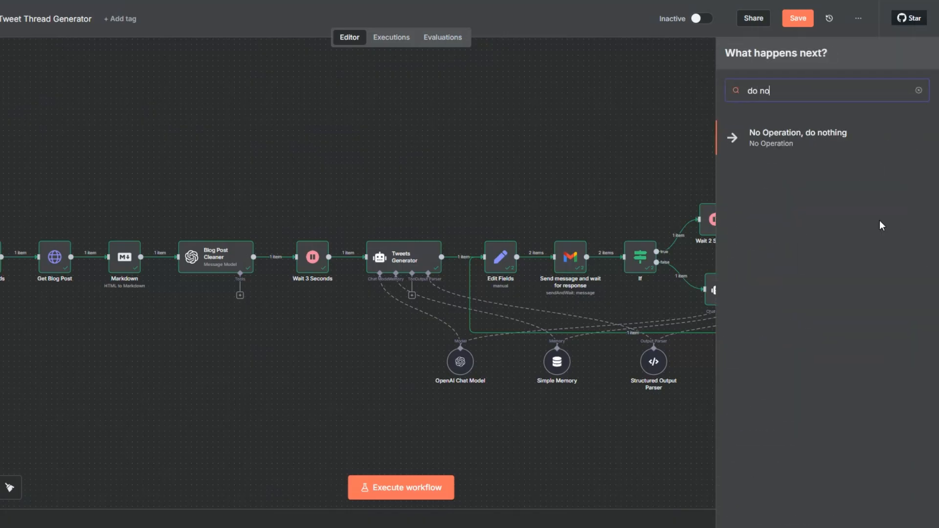
{"action": "left_click", "coordinate": [794, 144]}
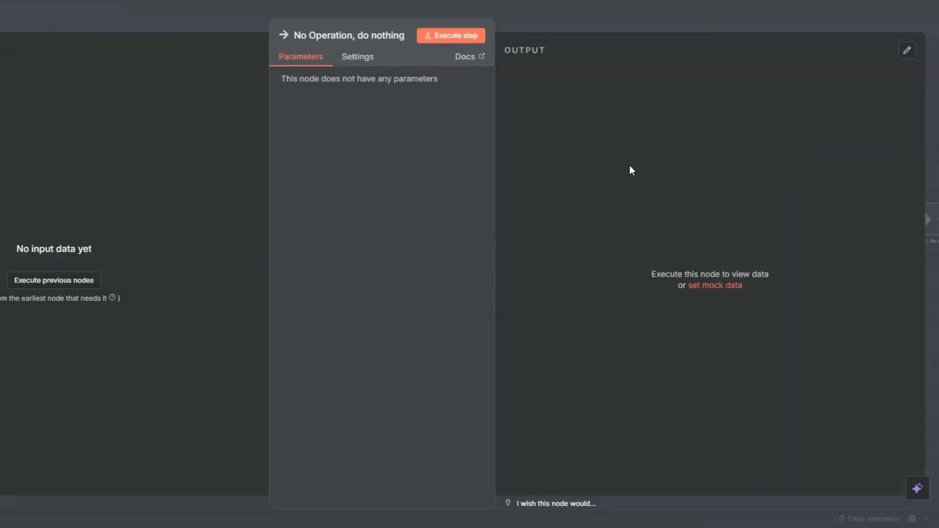
{"action": "key", "text": "Escape"}
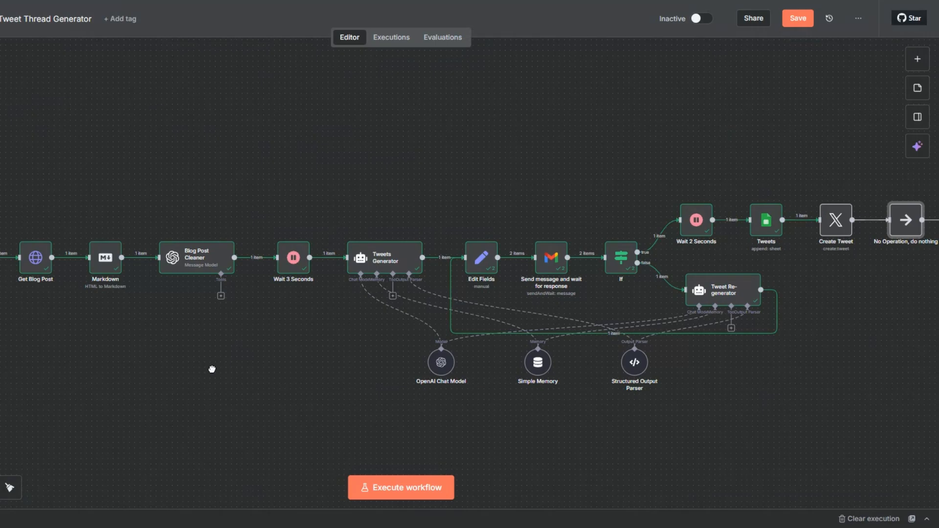
{"action": "left_click_drag", "start_coordinate": [212, 369], "coordinate": [208, 373]}
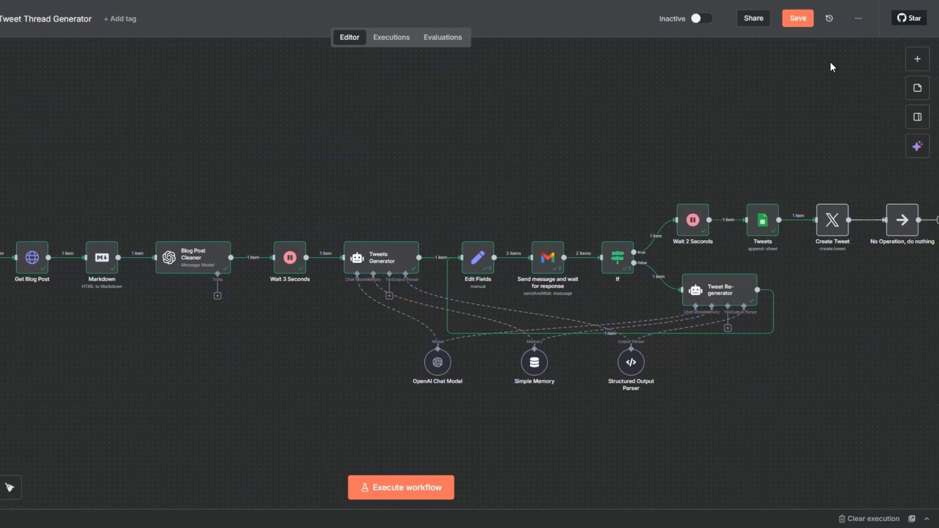
{"action": "left_click", "coordinate": [804, 18]}
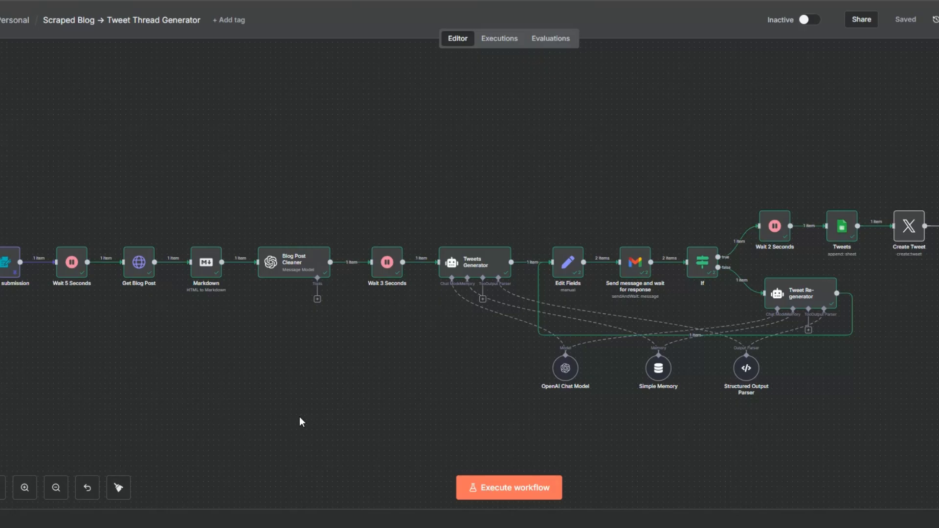
- Unpin the test data of the On form submission node
{"action": "right_click", "coordinate": [9, 270]}
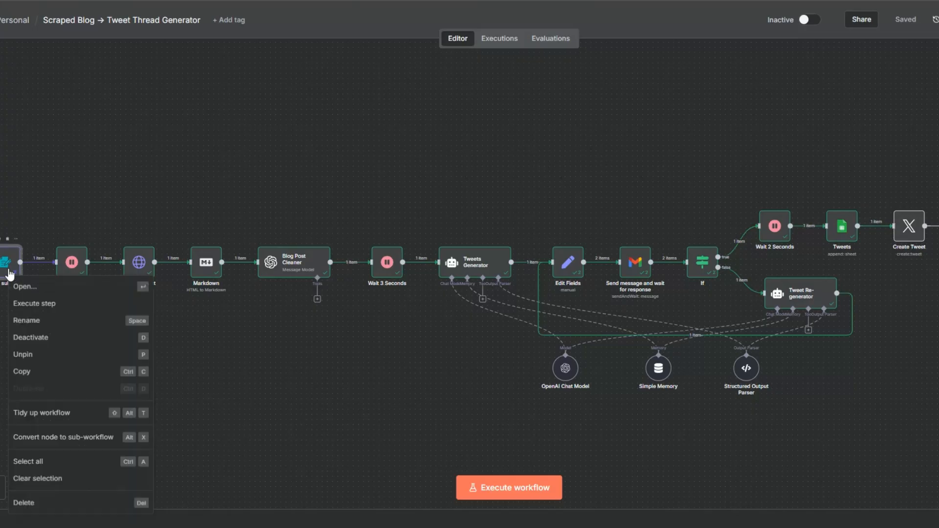
{"action": "left_click", "coordinate": [30, 356]}
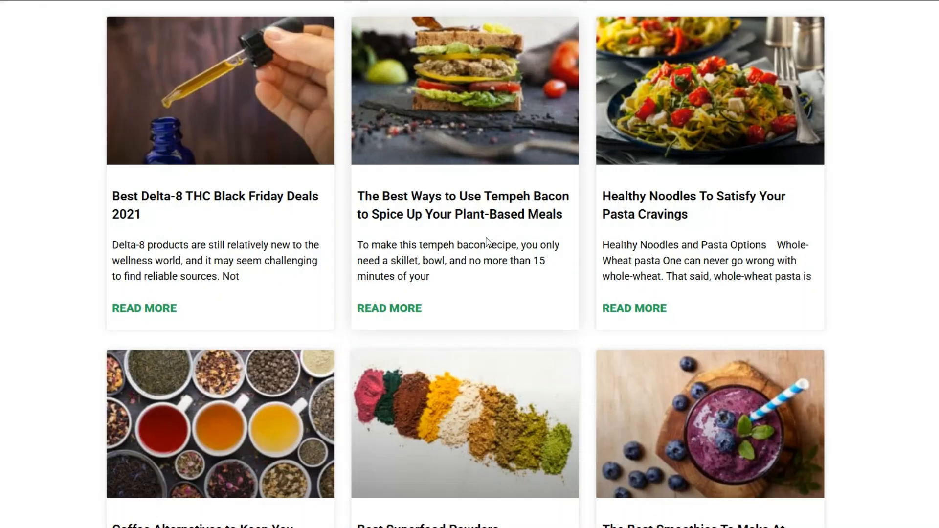
- Switch to the Nutrition Realm blog and look for the tempeh bacon post to use as test input
{"action": "scroll", "coordinate": [486, 241], "scroll_direction": "down", "scroll_amount": 3}
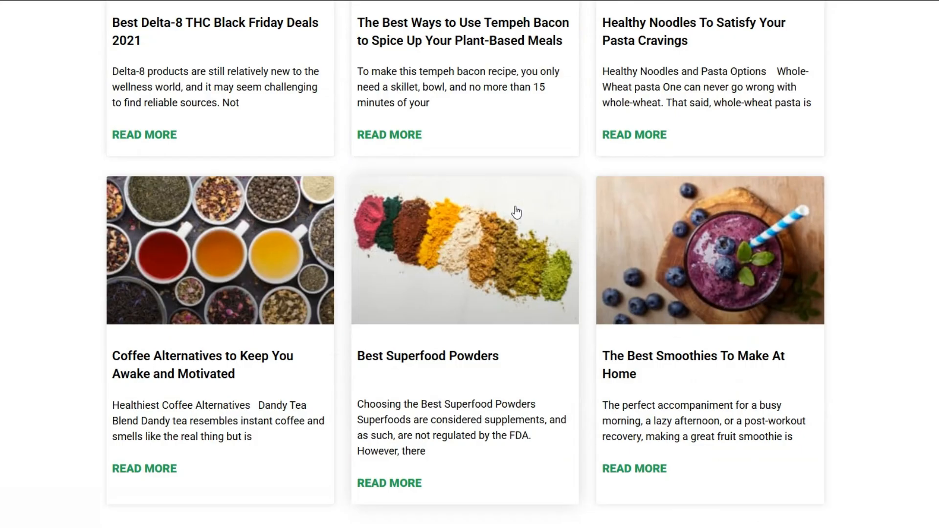
{"action": "scroll", "coordinate": [513, 210], "scroll_direction": "up", "scroll_amount": 2}
{"action": "scroll", "coordinate": [515, 211], "scroll_direction": "up", "scroll_amount": 3}
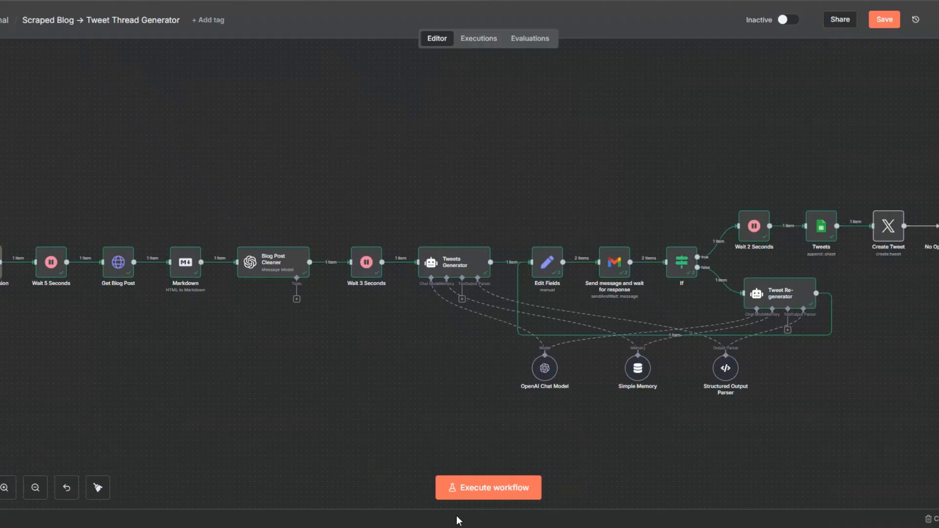
{"action": "left_click", "coordinate": [479, 486]}
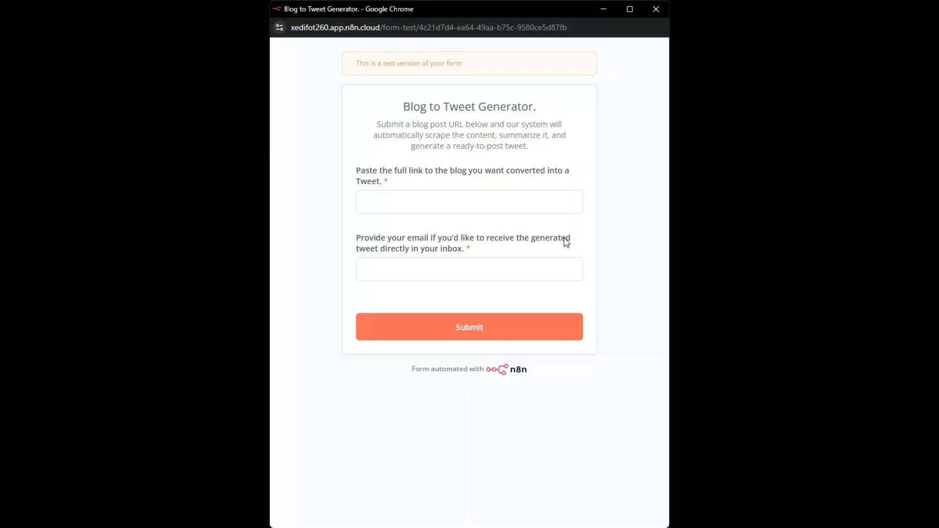
{"action": "left_click", "coordinate": [393, 199]}
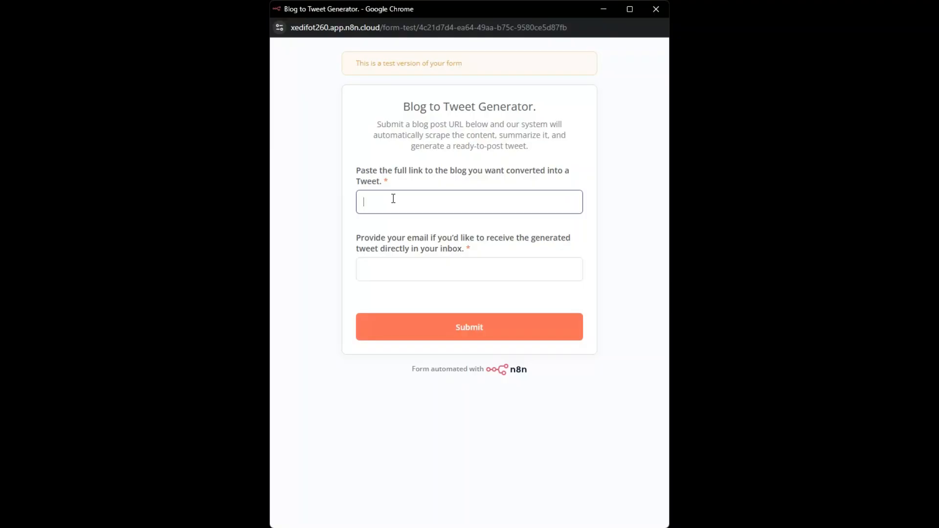
{"action": "type", "text": "https://nutritionrealm.com/the-best-ways-to-use-tempeh-bacon/"}
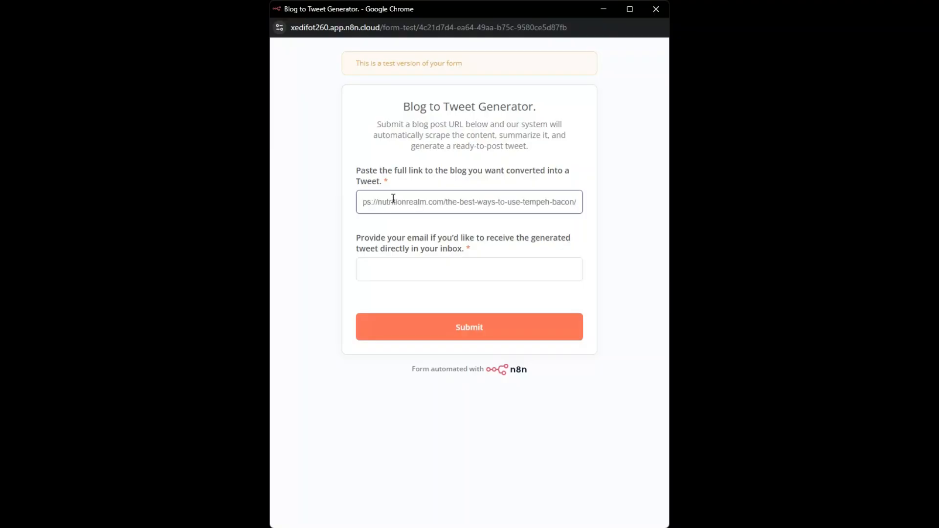
{"action": "left_click", "coordinate": [405, 268]}
{"action": "left_click", "coordinate": [441, 302]}
{"action": "left_click", "coordinate": [463, 327]}
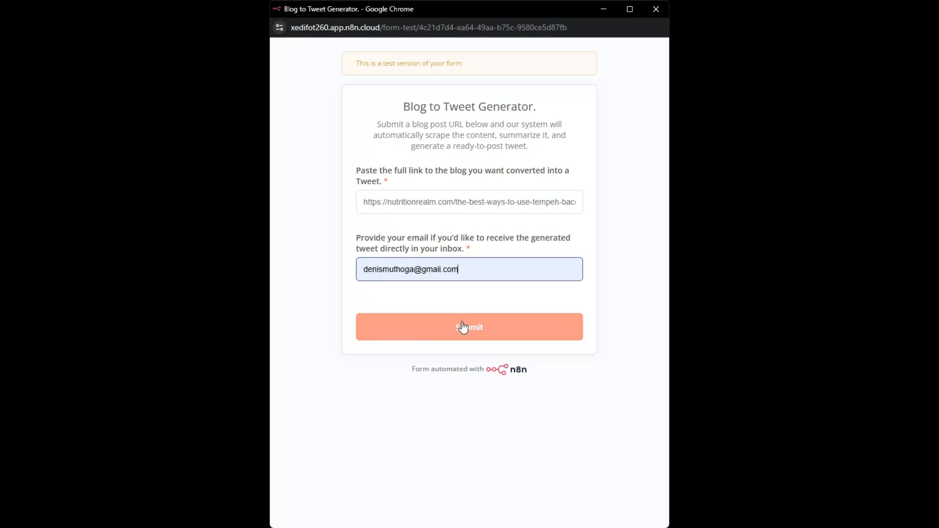
{"action": "left_click", "coordinate": [658, 12]}
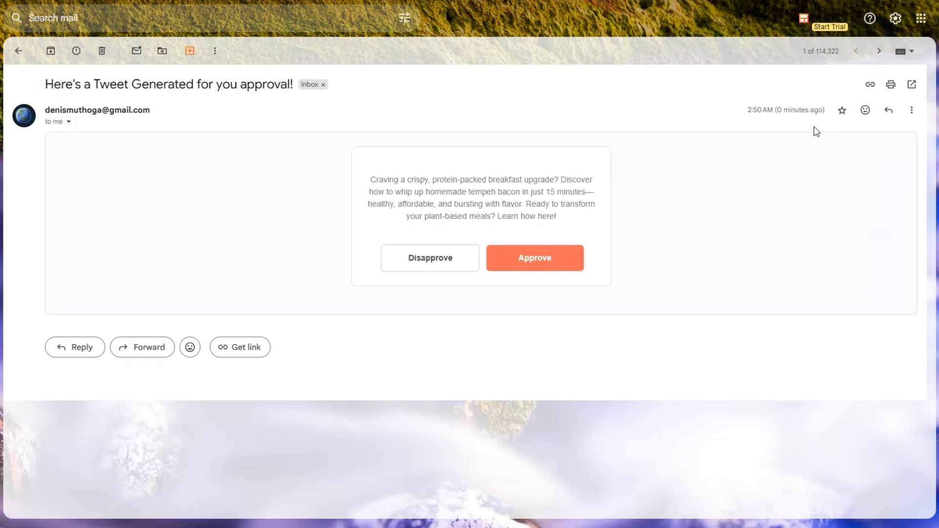
- Disapprove the first generated tweet in the Gmail approval message and approve the regenerated one
{"action": "left_click", "coordinate": [445, 256]}
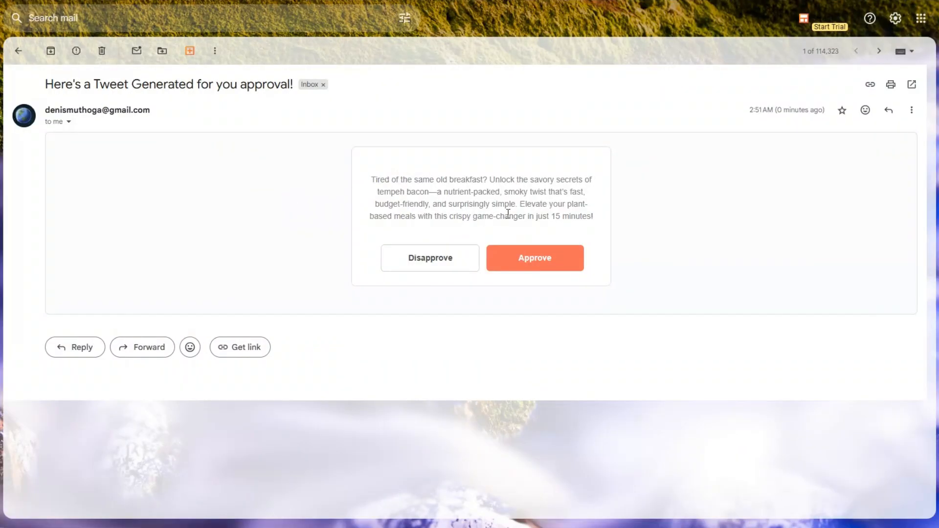
{"action": "left_click", "coordinate": [523, 260]}
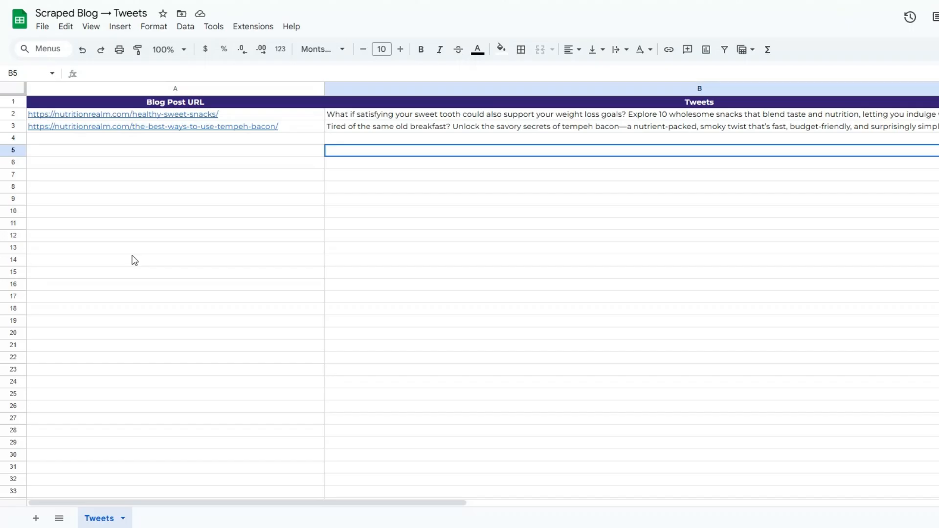
- Check the tempeh bacon post's URL and tweet in the Scraped Blog → Tweets spreadsheet in Google Sheets
{"action": "left_click", "coordinate": [132, 257]}
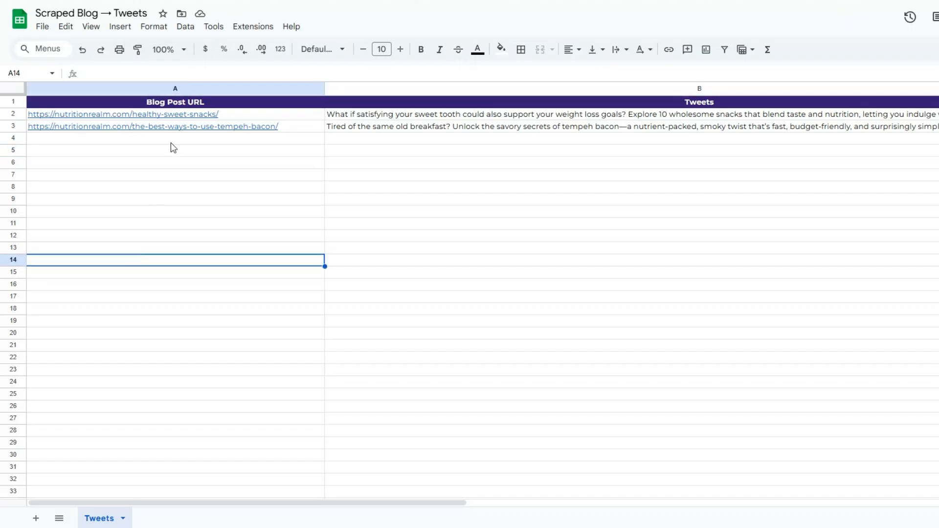
{"action": "left_click", "coordinate": [174, 127]}
{"action": "double_click", "coordinate": [486, 130]}
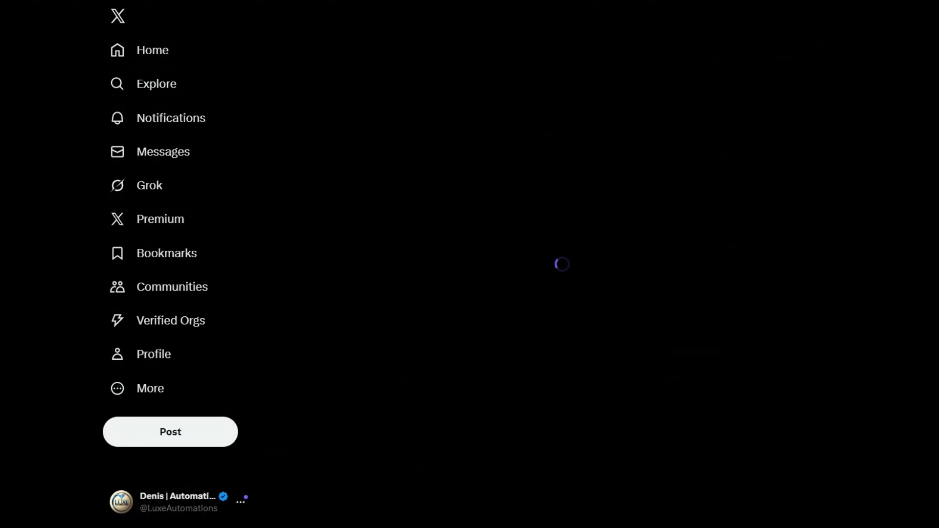
- Open the published tempeh bacon tweet from the profile's posts on X and examine its full text
{"action": "scroll", "coordinate": [341, 198], "scroll_direction": "up", "scroll_amount": 3}
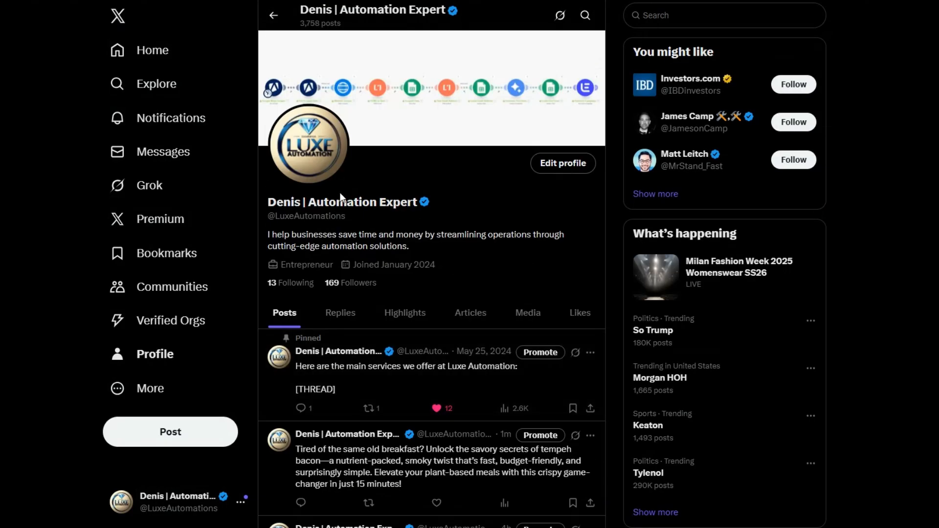
{"action": "scroll", "coordinate": [527, 271], "scroll_direction": "down", "scroll_amount": 3}
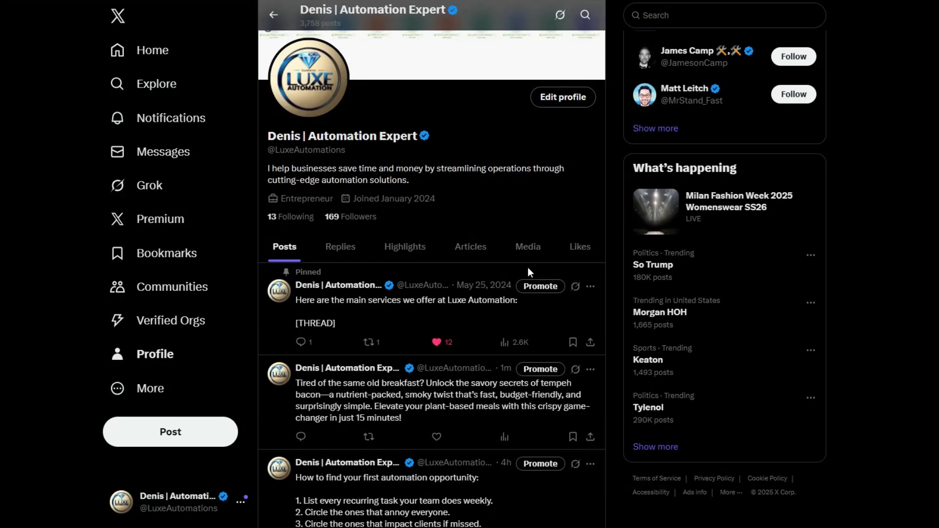
{"action": "left_click", "coordinate": [459, 302]}
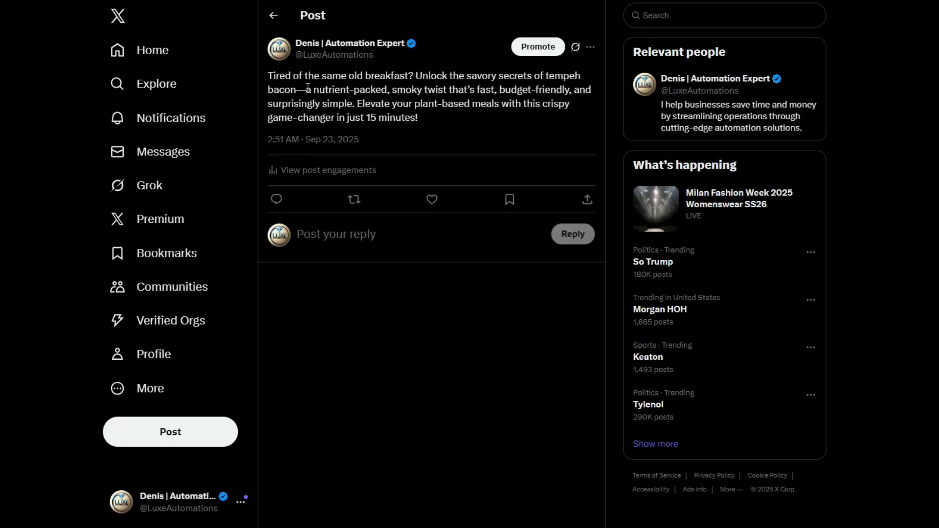
{"action": "left_click_drag", "start_coordinate": [268, 73], "coordinate": [468, 121]}
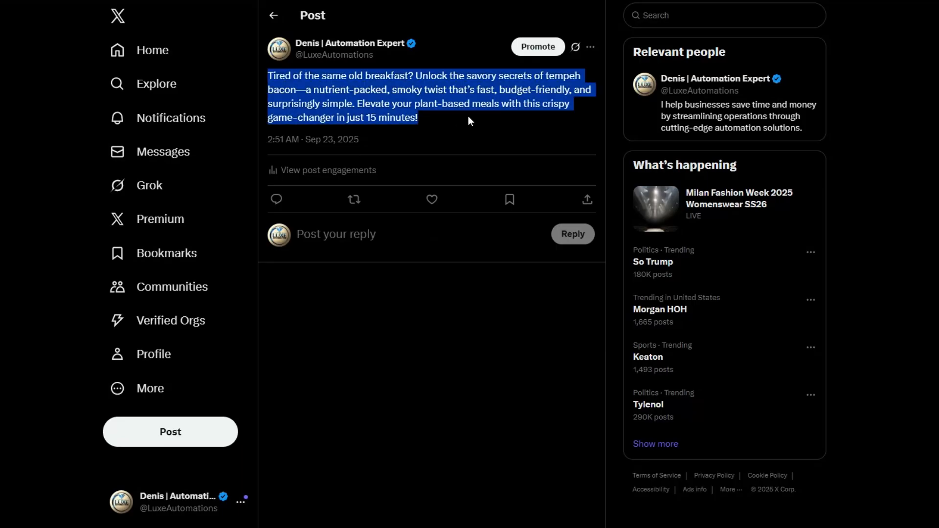
- Compare the published tweet with the approval email in Gmail and return to the n8n workflow
{"action": "left_click", "coordinate": [440, 1]}
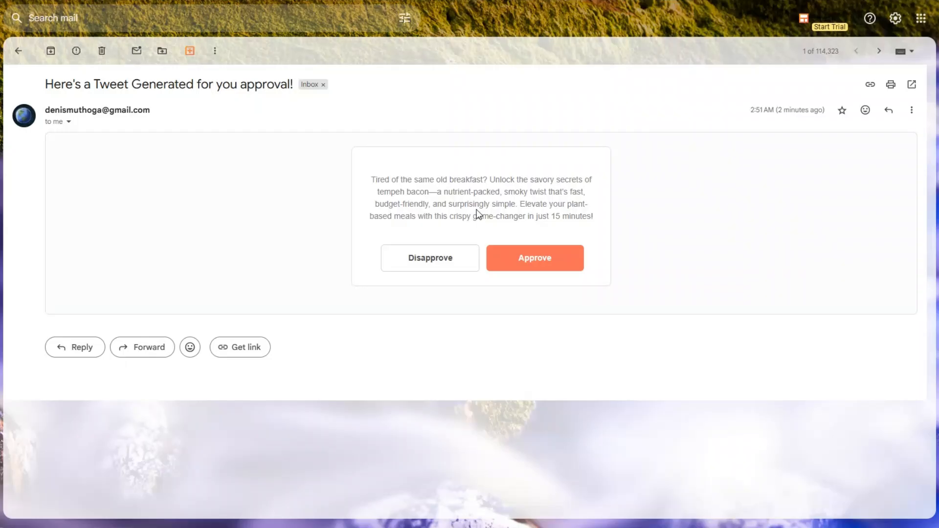
{"action": "left_click", "coordinate": [415, 1]}
{"action": "left_click", "coordinate": [377, 117]}
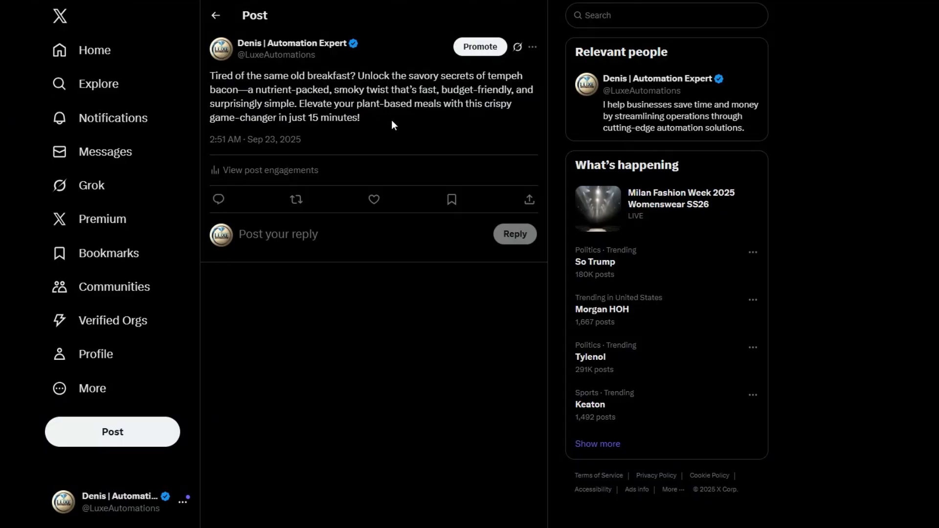
{"action": "left_click", "coordinate": [211, 1]}
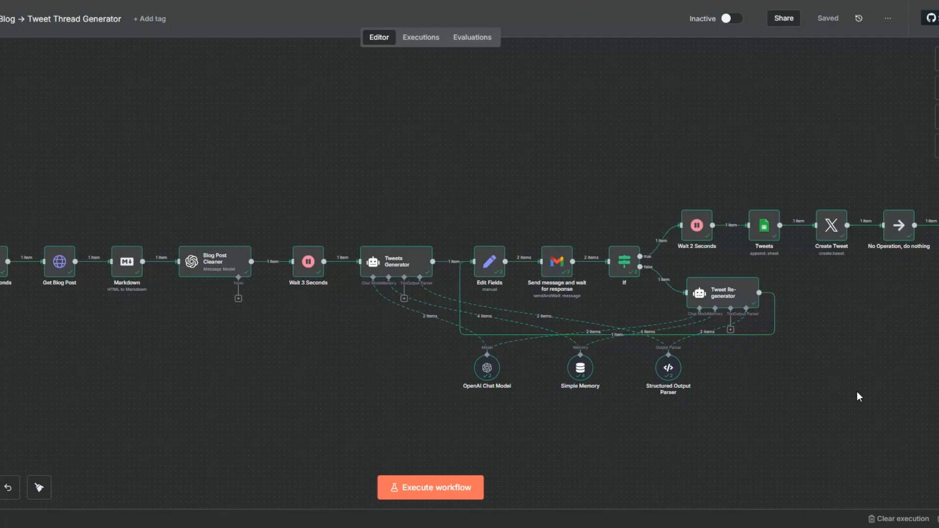